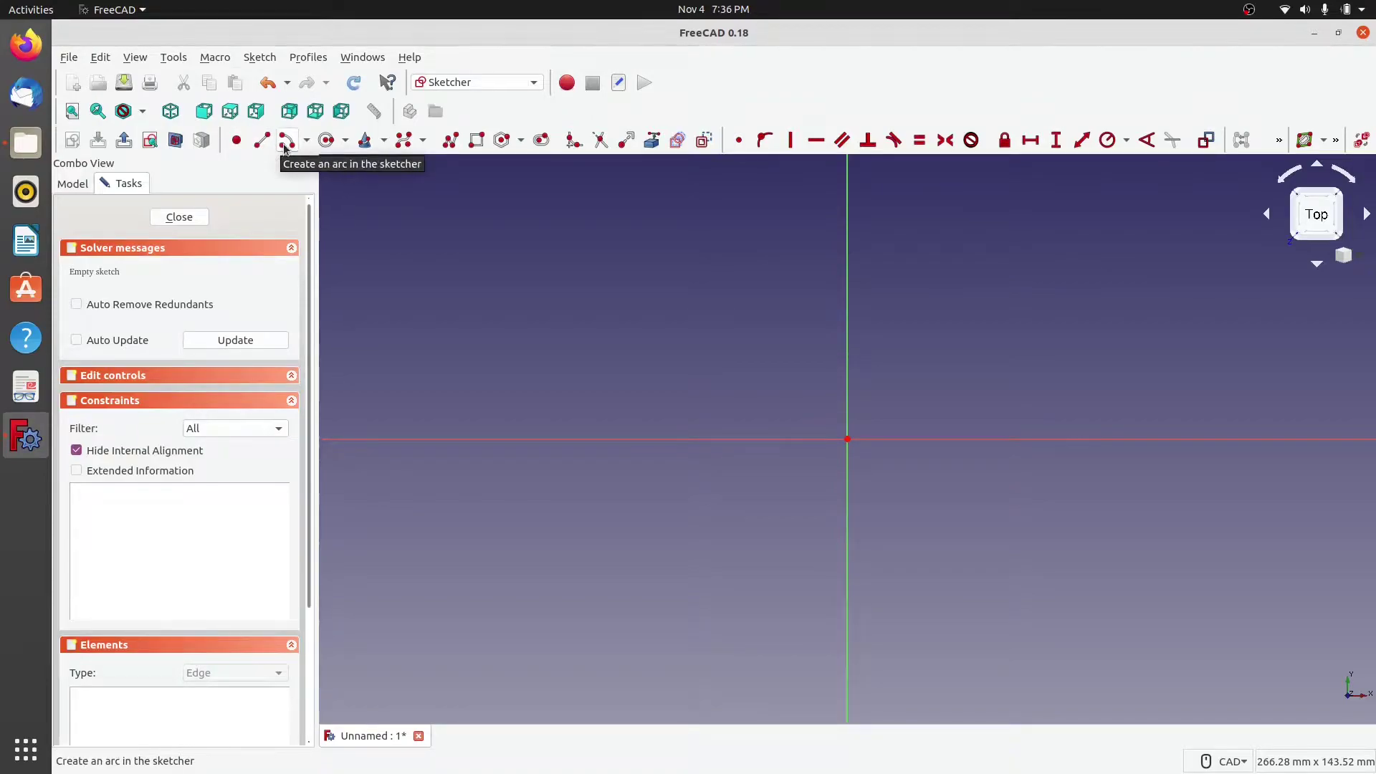
left_click(306, 140)
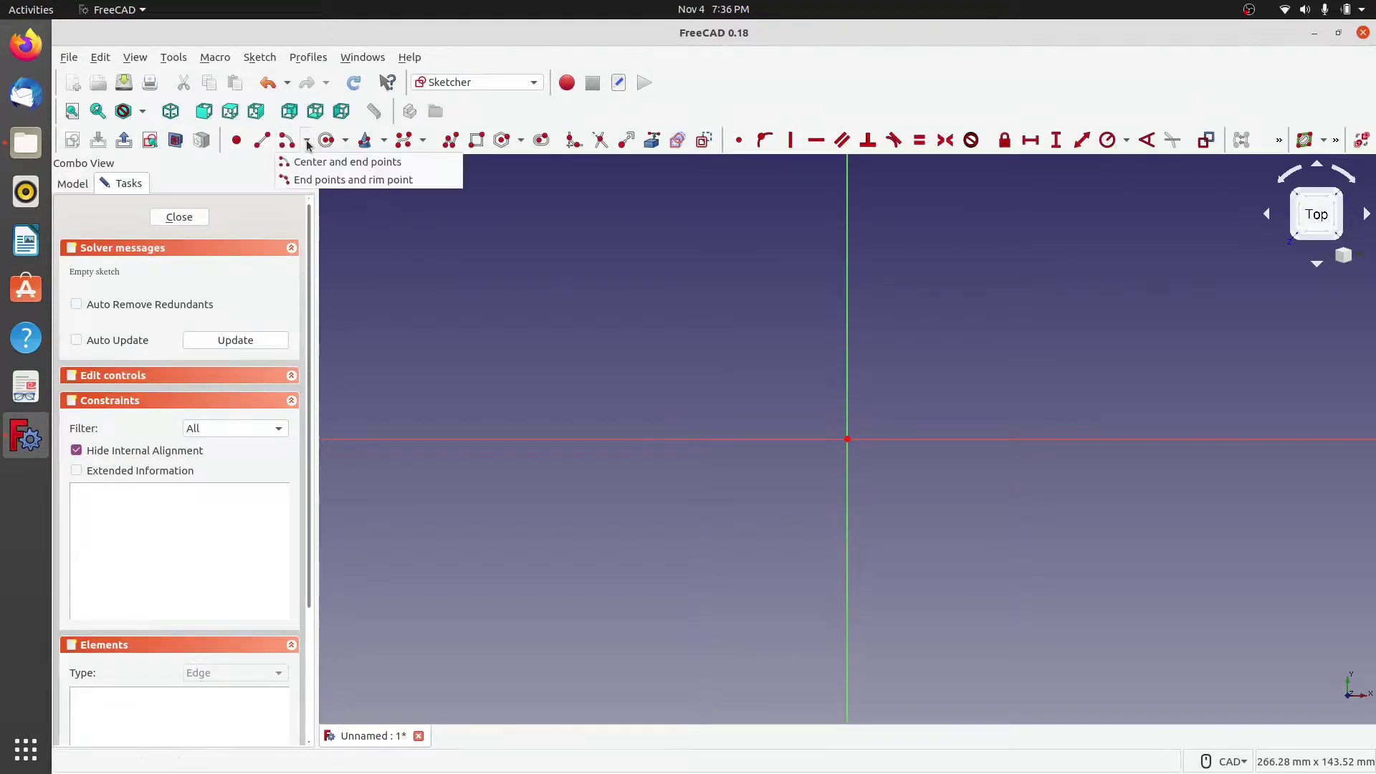
left_click(345, 142)
left_click(346, 142)
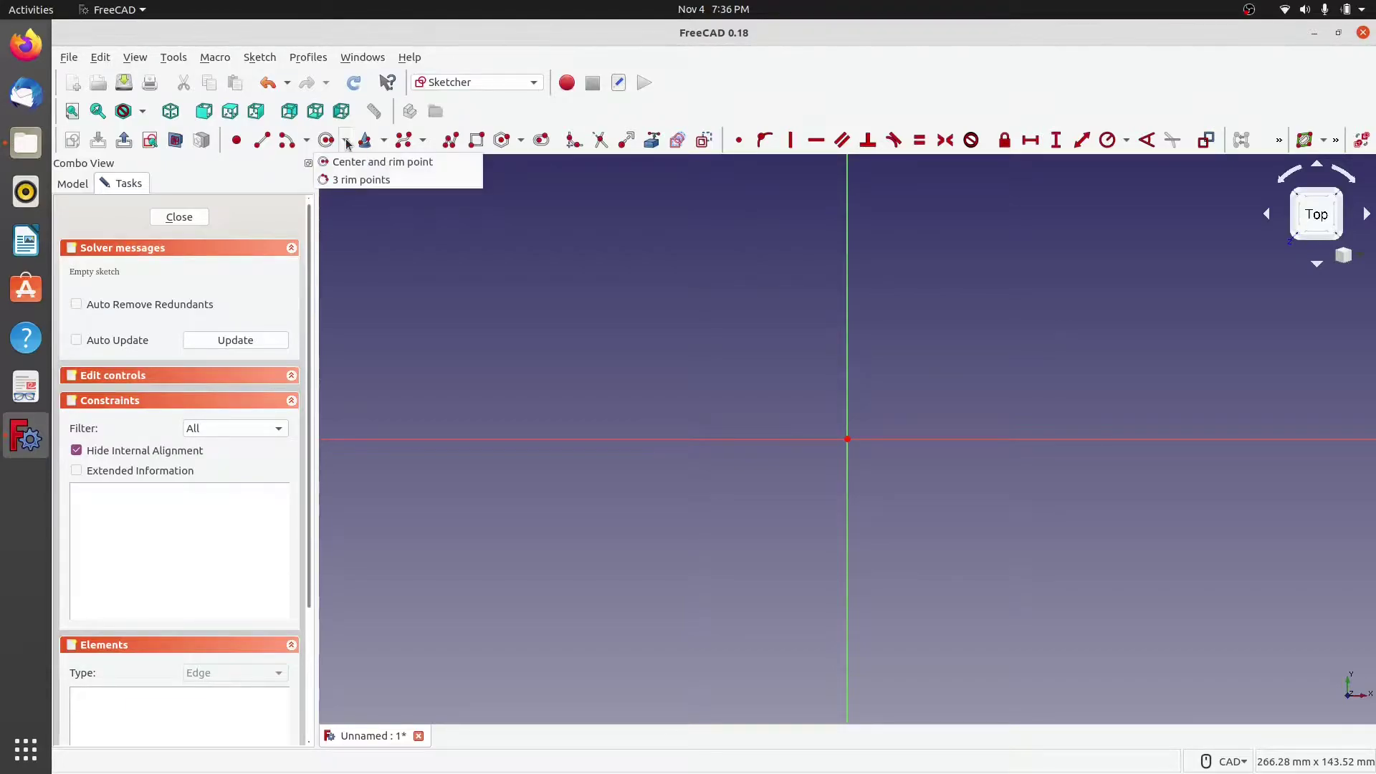
left_click(346, 142)
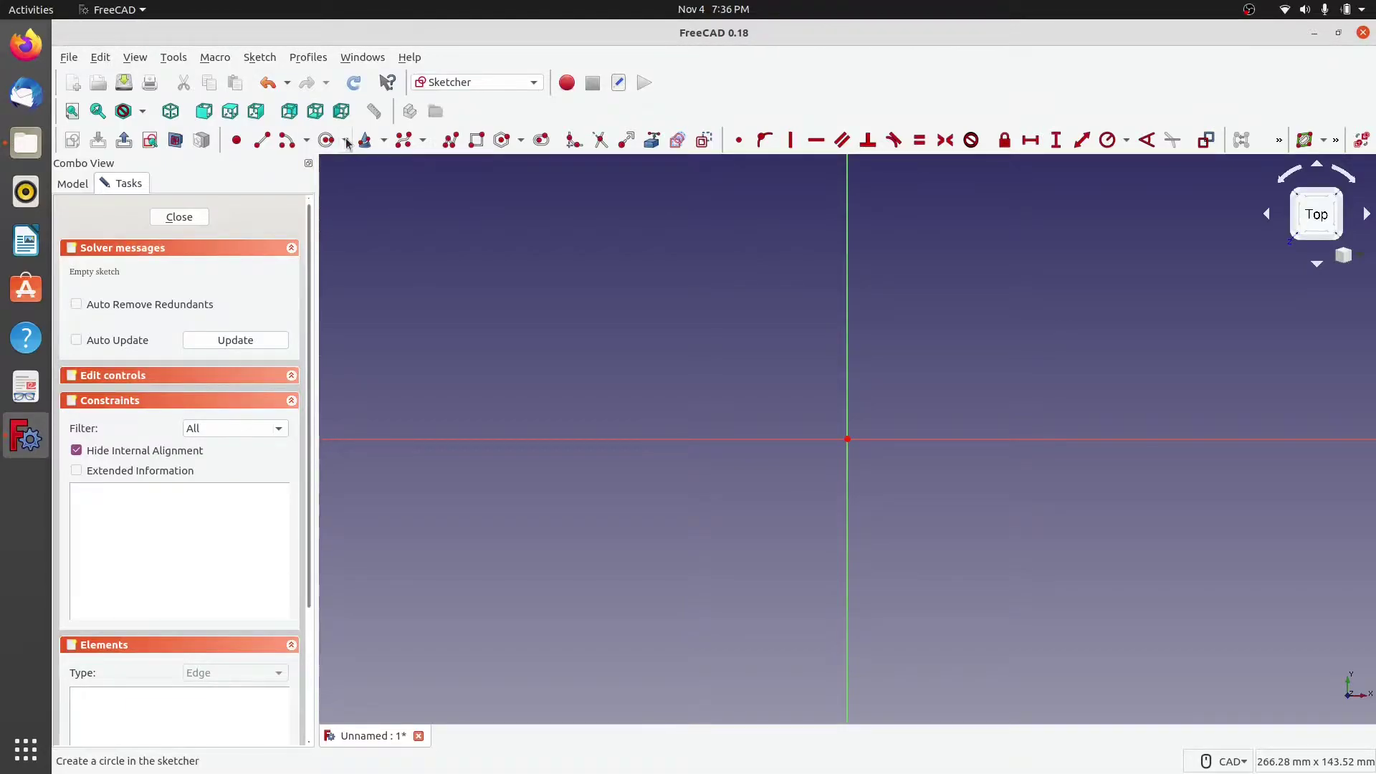
left_click(384, 142)
left_click(384, 142)
left_click(423, 142)
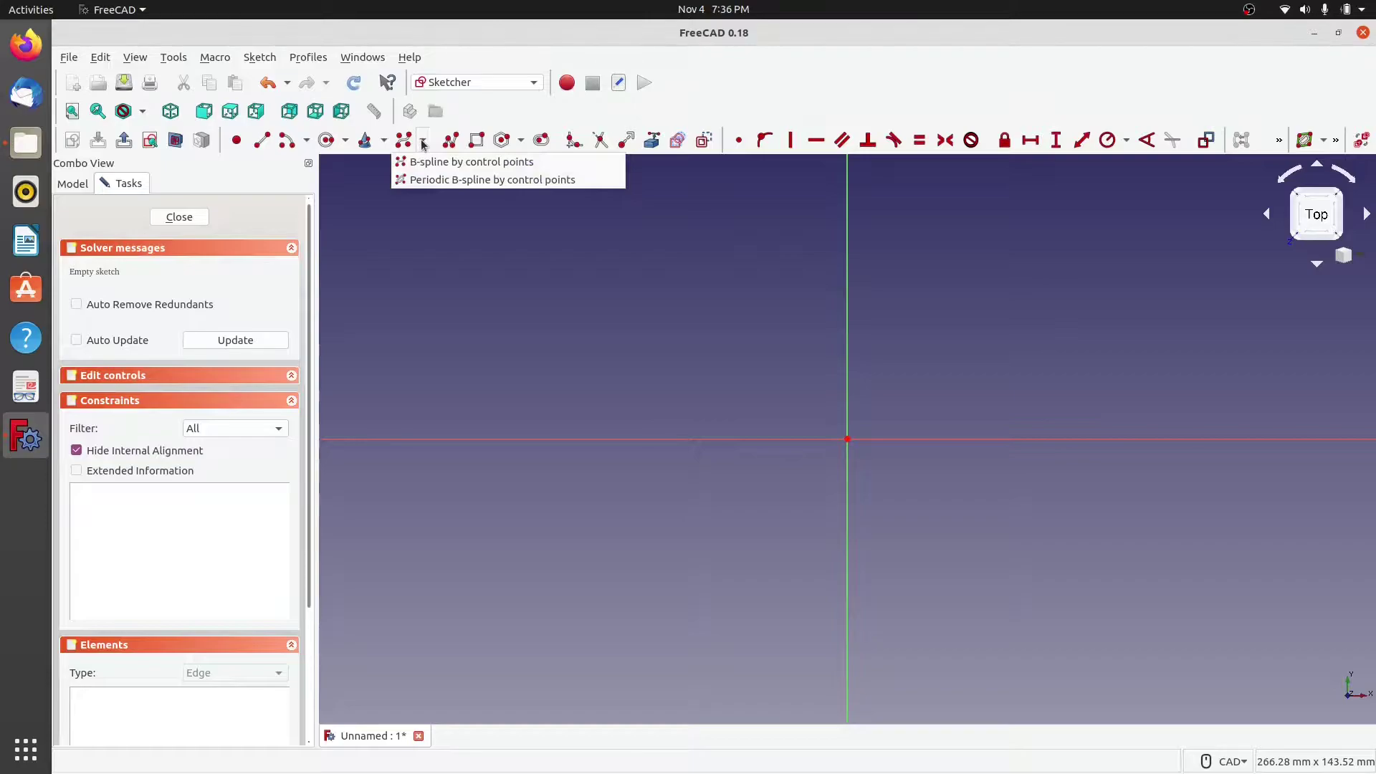
left_click(490, 119)
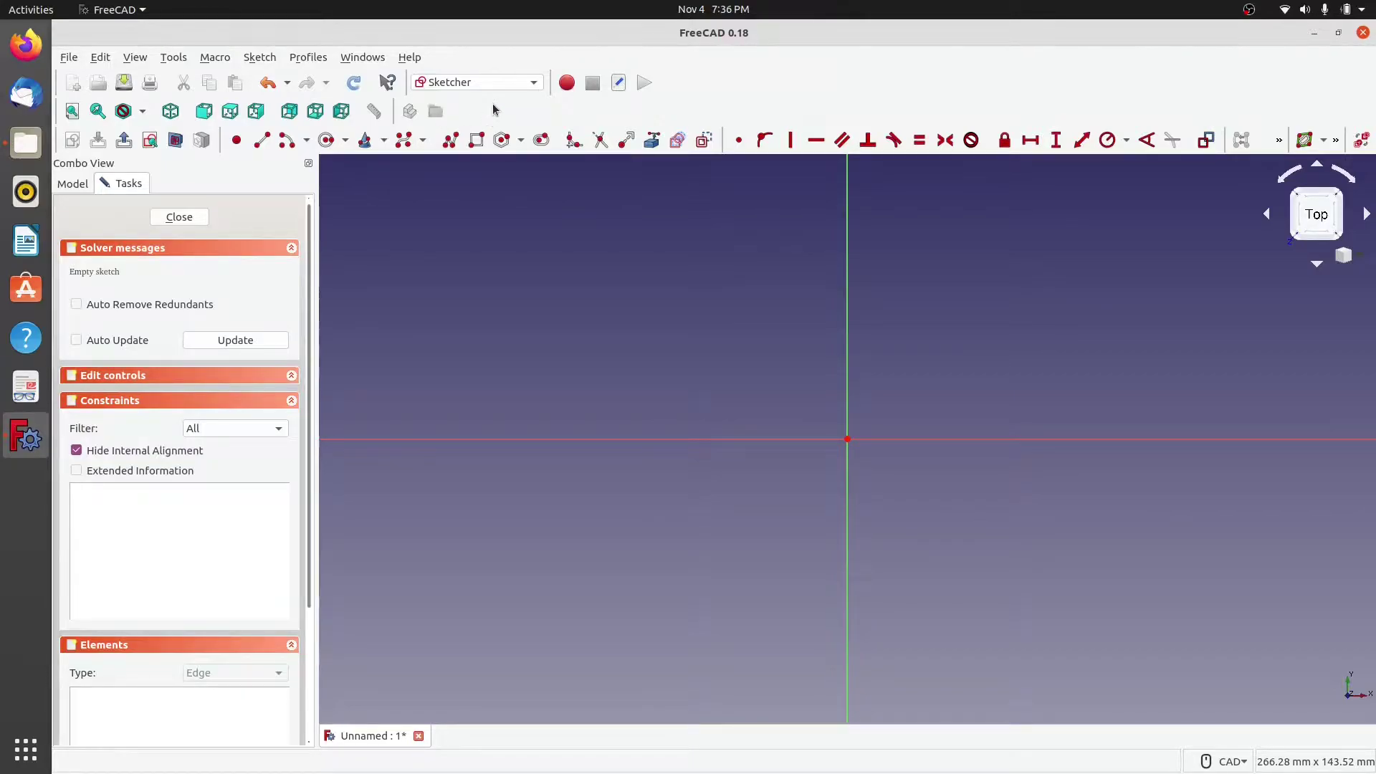
Step: Draw a closed eight-segment polyline around the lower and left parts of the sketch, with one vertical segment just left of the vertical axis
left_click(449, 142)
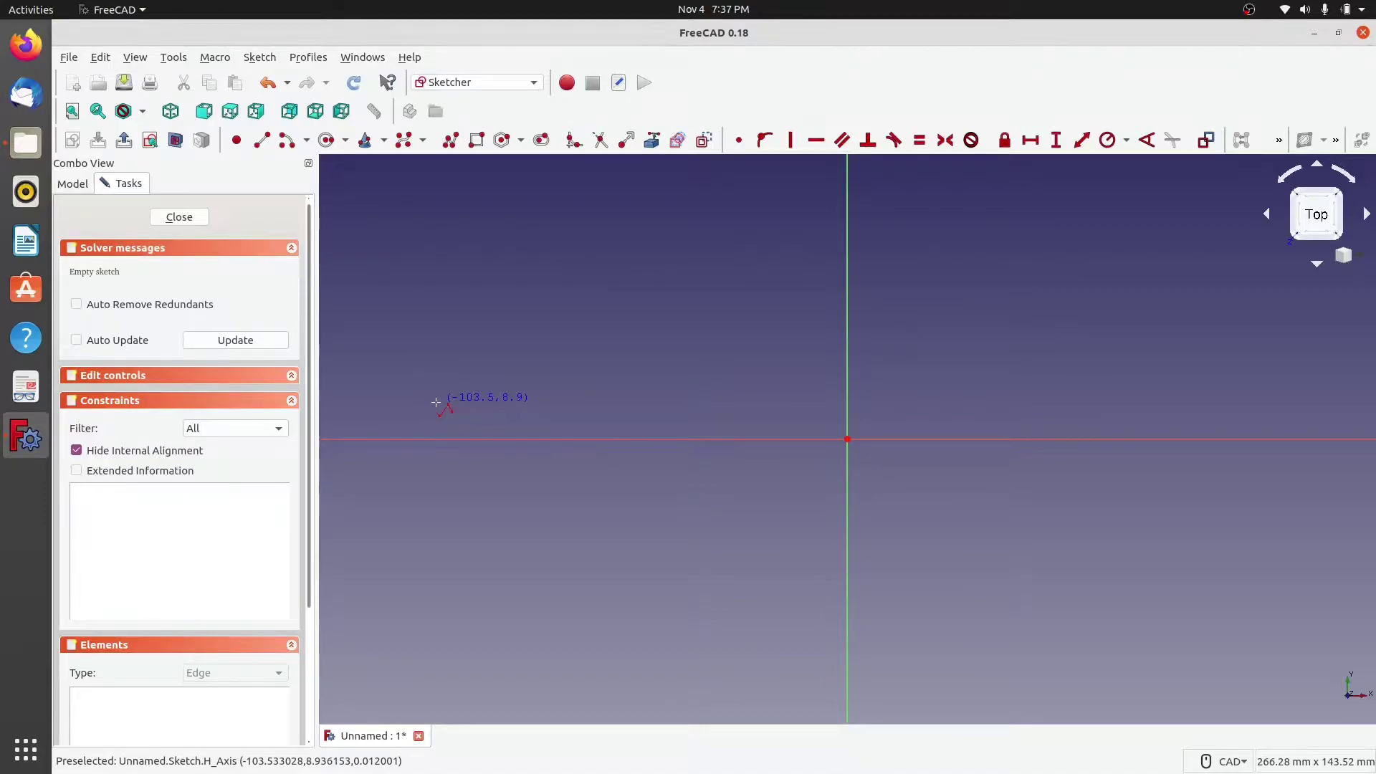
left_click(436, 403)
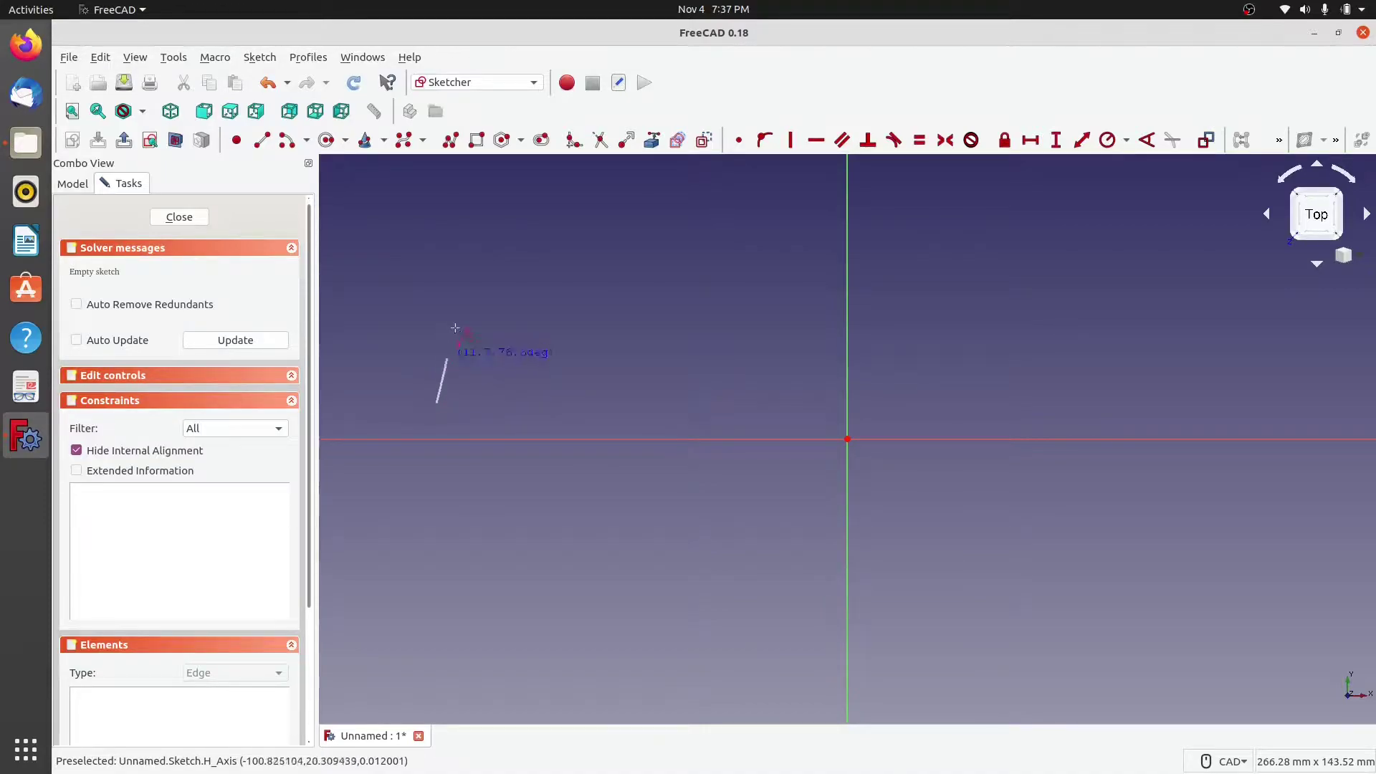
left_click(496, 258)
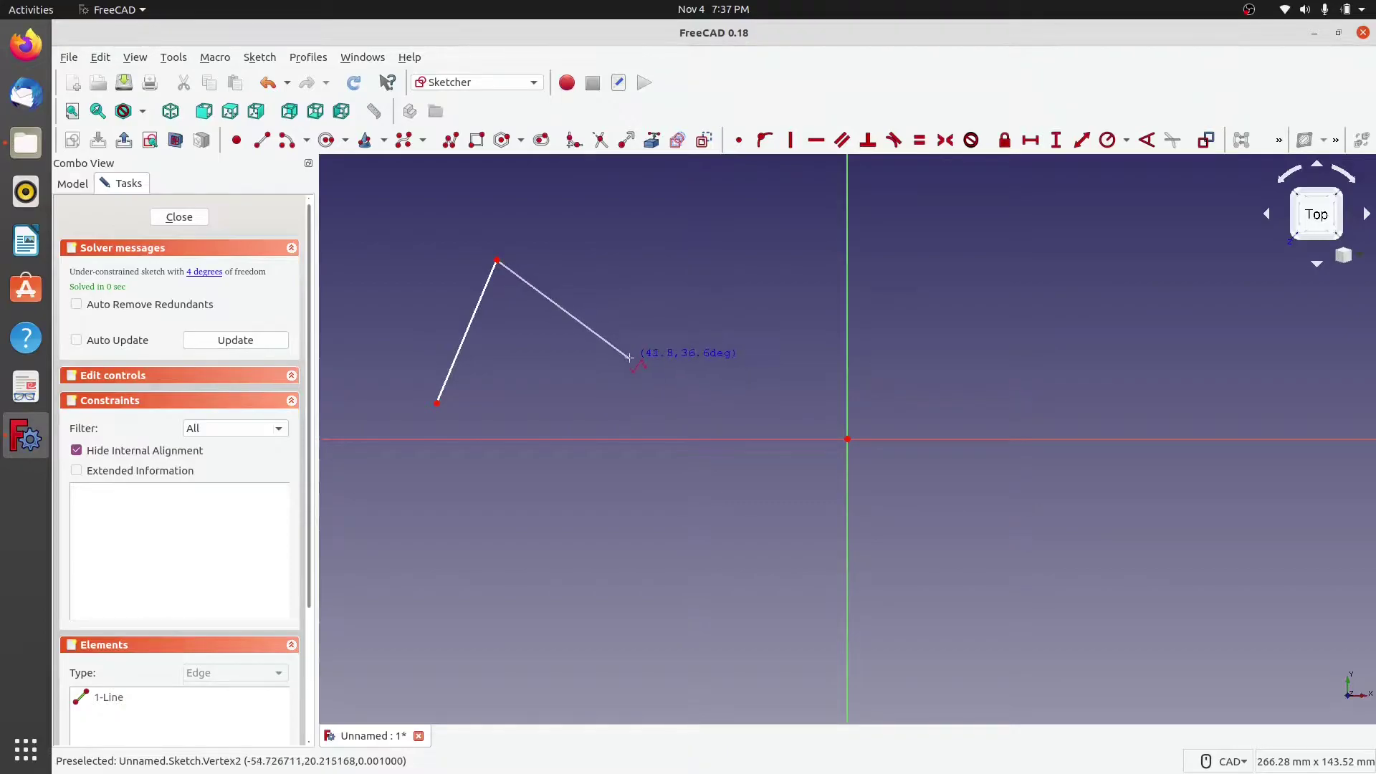
left_click(679, 218)
left_click(775, 360)
left_click(775, 610)
left_click(1118, 467)
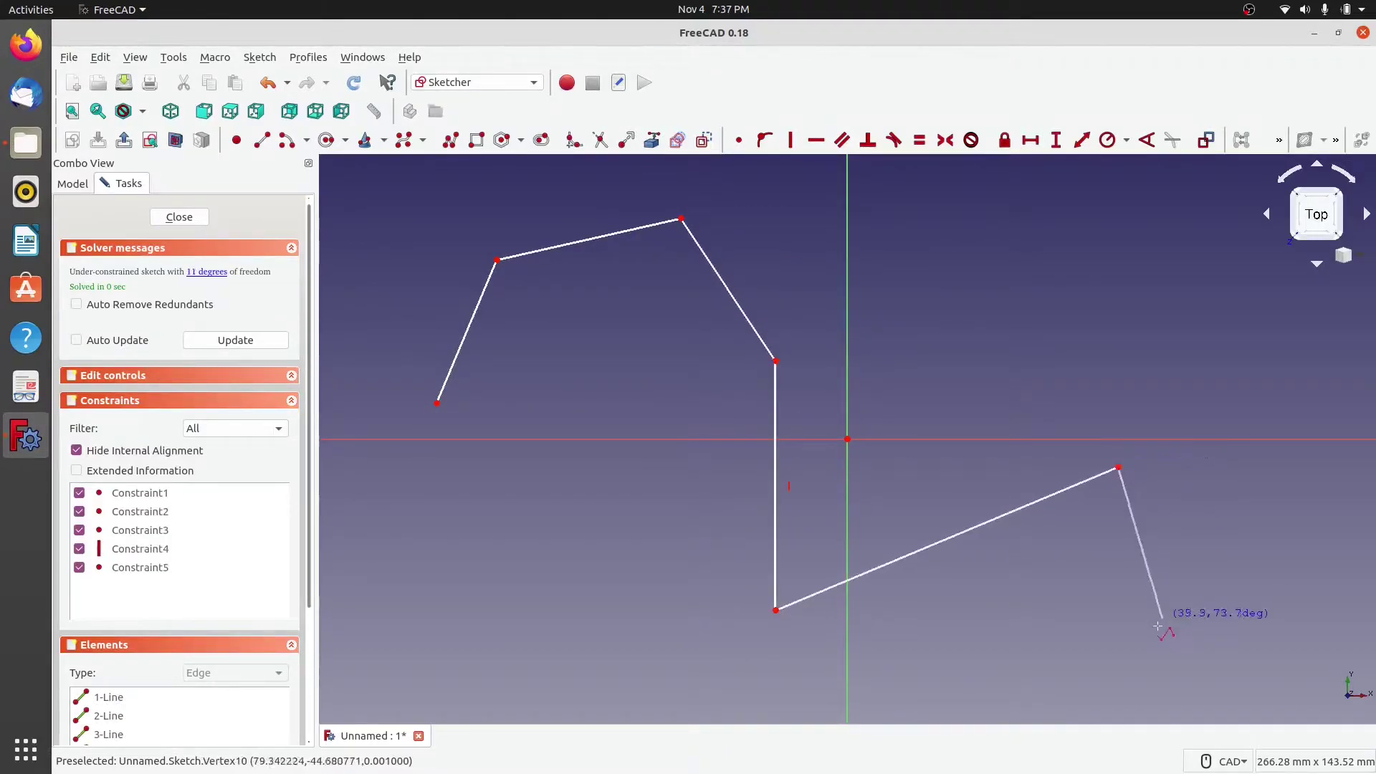
left_click(1154, 636)
left_click(651, 677)
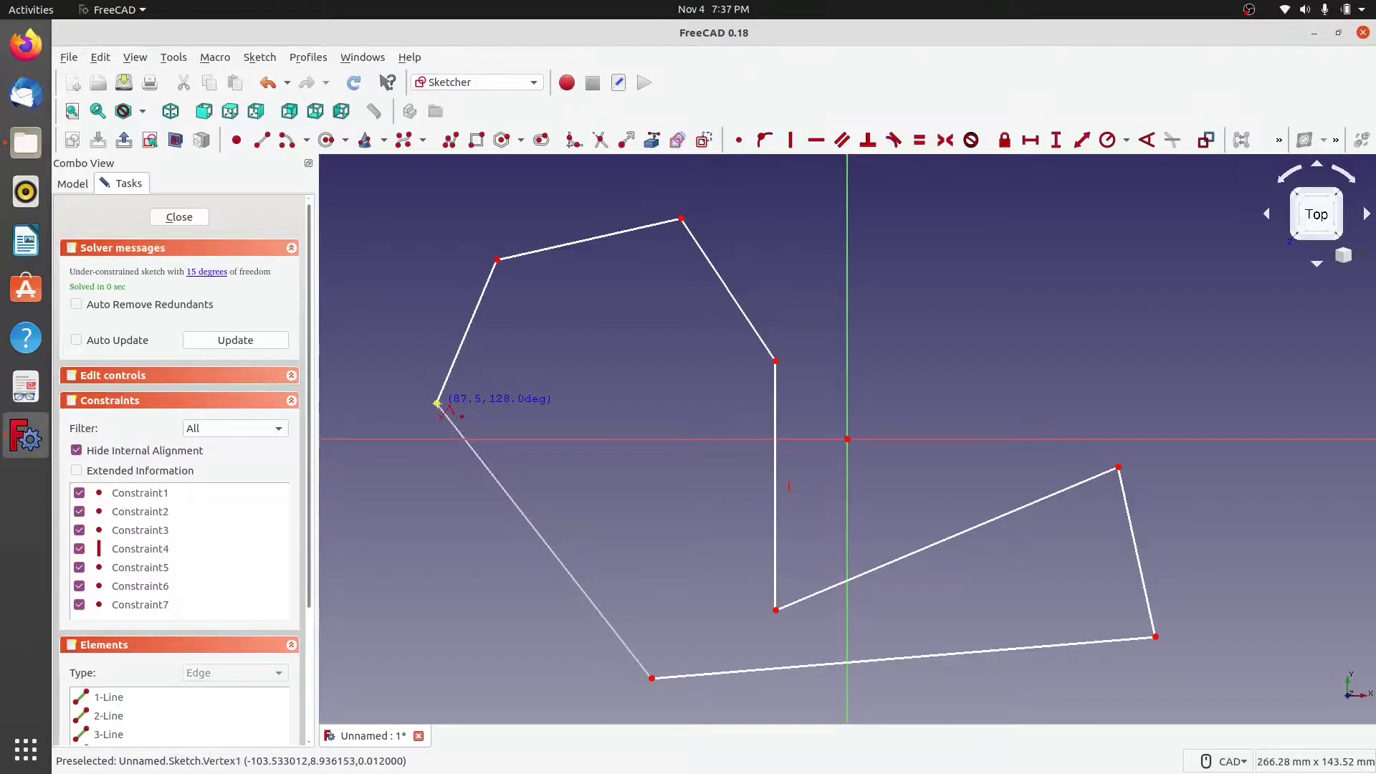
left_click(437, 403)
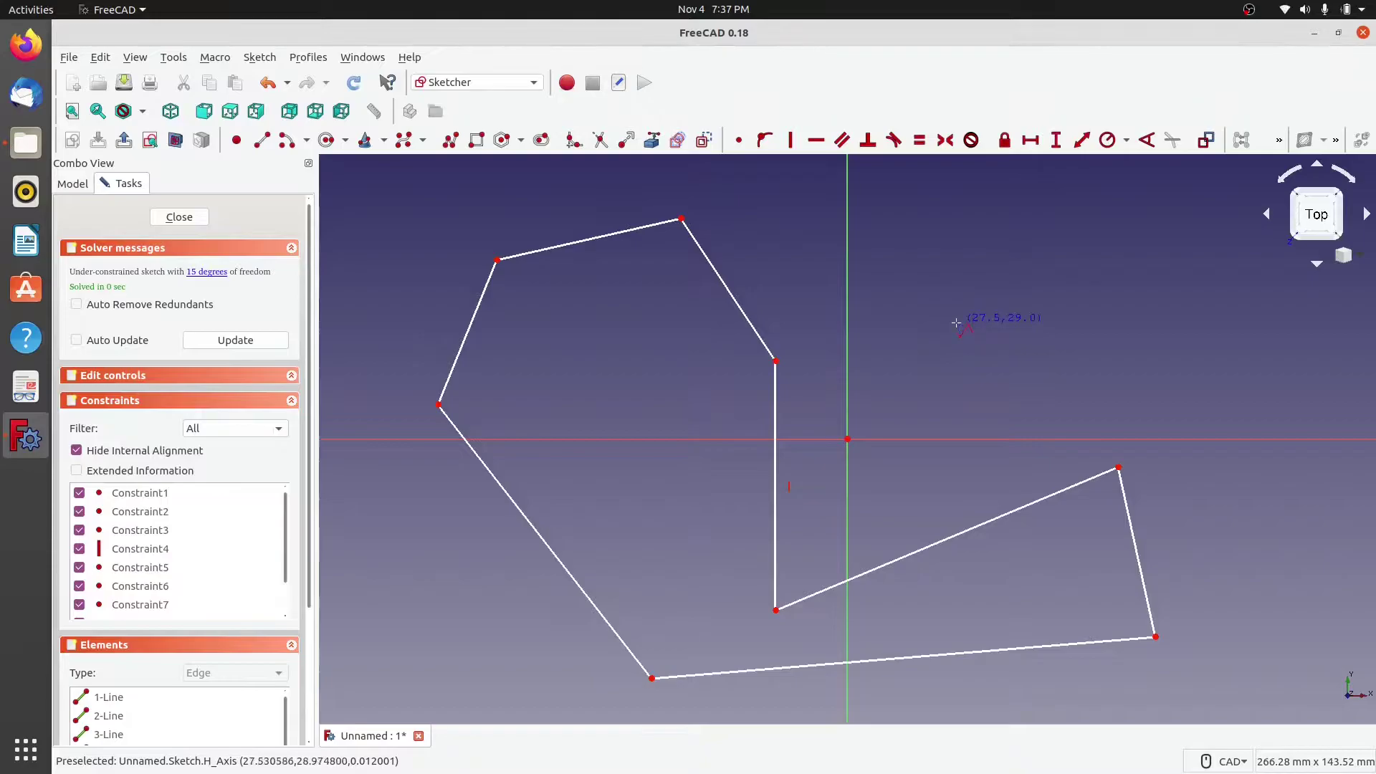
Step: Draw an open four-segment polyline with a horizontal upper segment in the upper-right quadrant and leave the Polyline tool
left_click(900, 390)
left_click(907, 267)
left_click(1082, 268)
left_click(1147, 363)
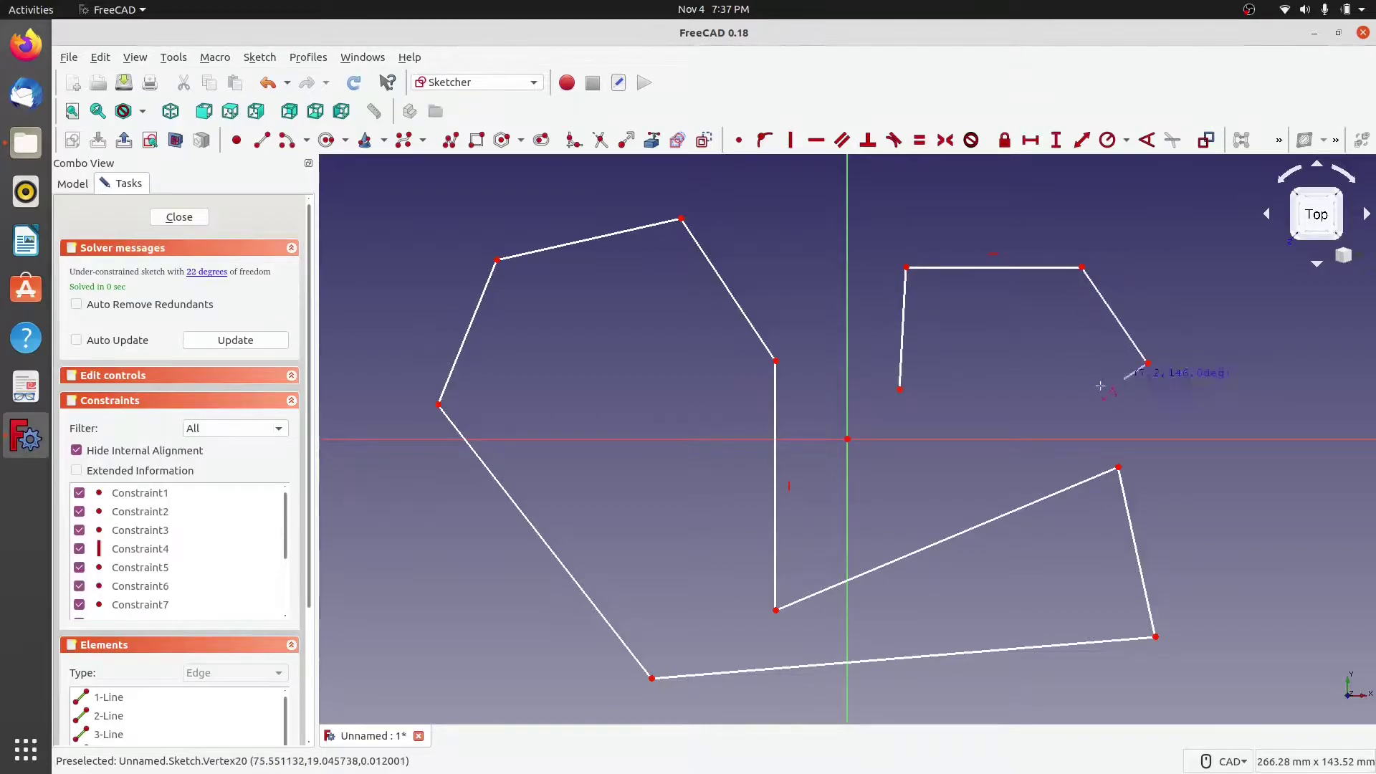
left_click(981, 408)
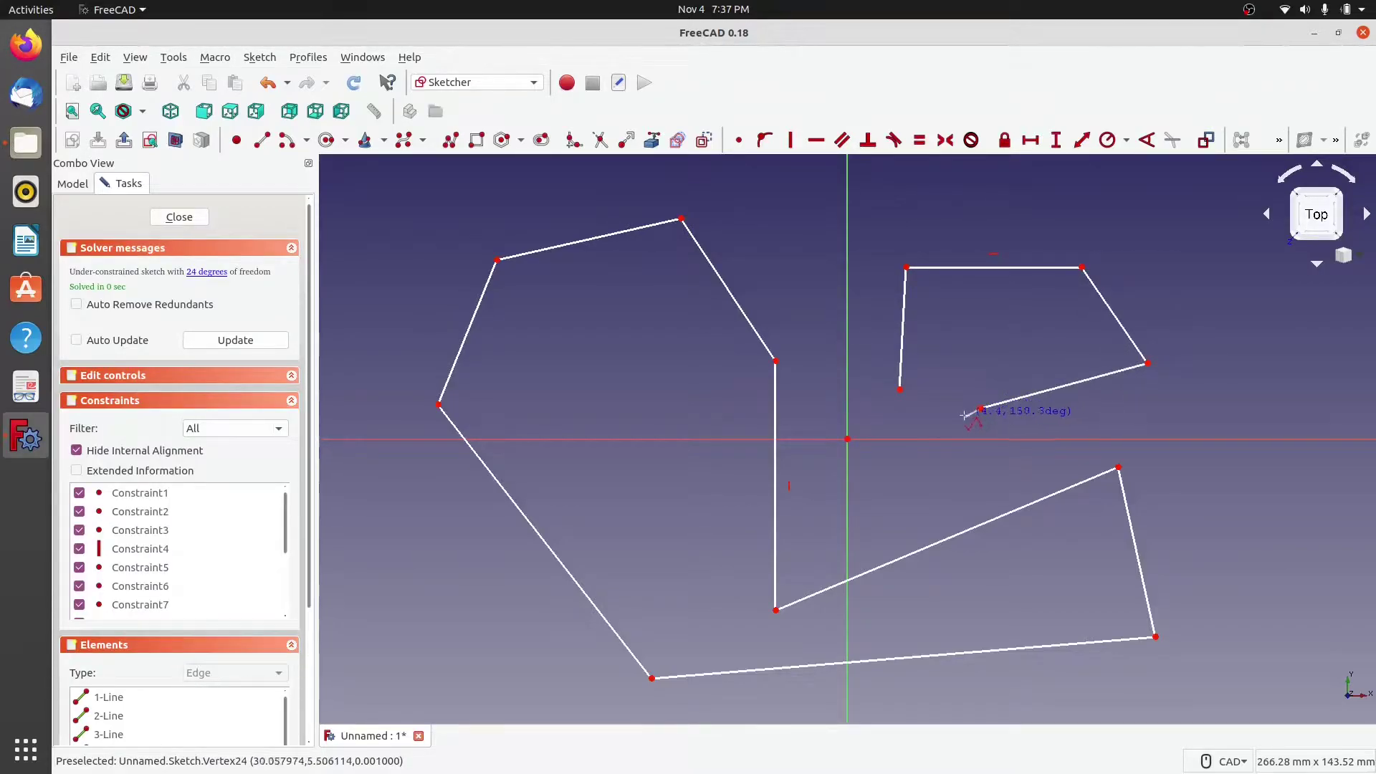
key("Escape")
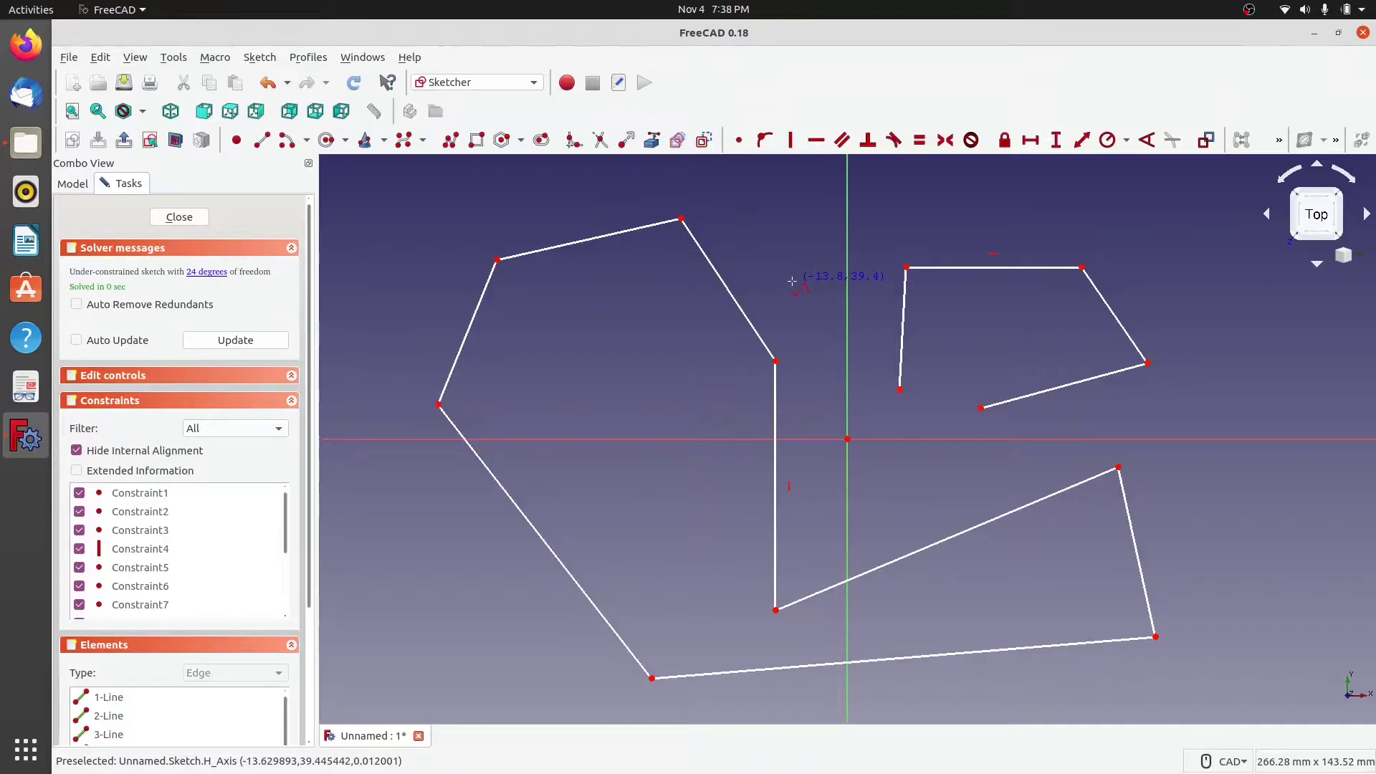
right_click(791, 281)
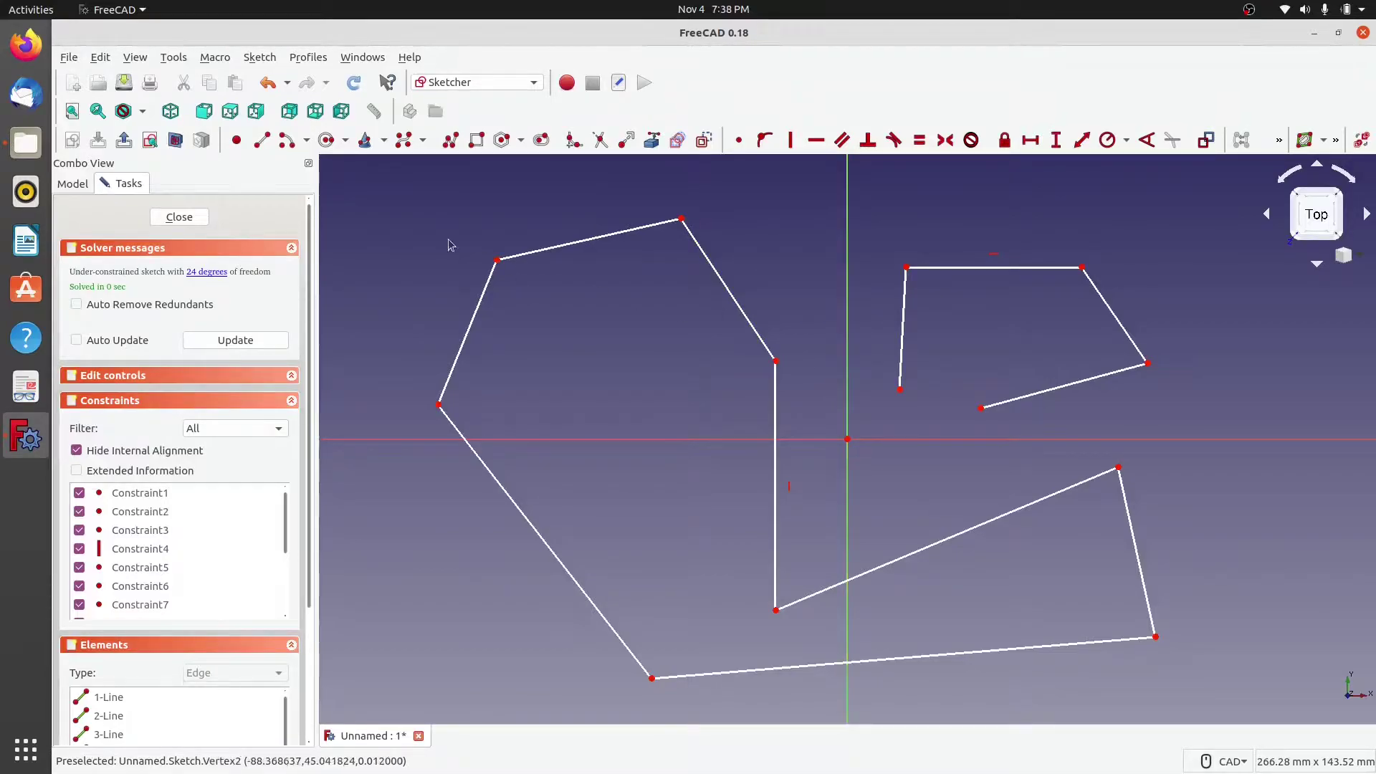
Step: Delete all the geometry of both polylines from the sketch
mouse_move(370, 180)
left_mouse_down()
mouse_move(1252, 685)
mouse_move(1225, 693)
left_mouse_up()
key("Delete")
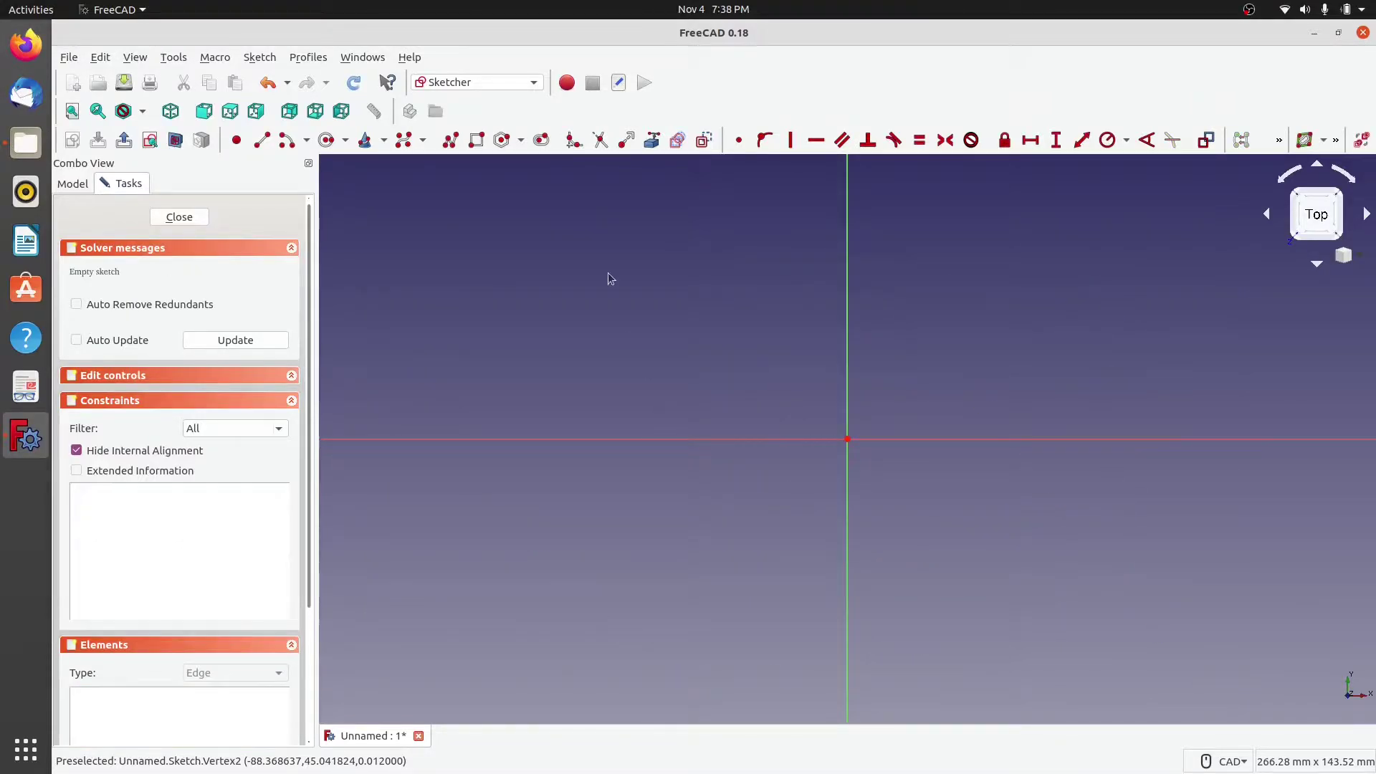
Step: Start a polyline in the upper-left quadrant with a vertical line, a horizontal line about 42 mm long and a perpendicular line below the horizontal axis
left_click(451, 140)
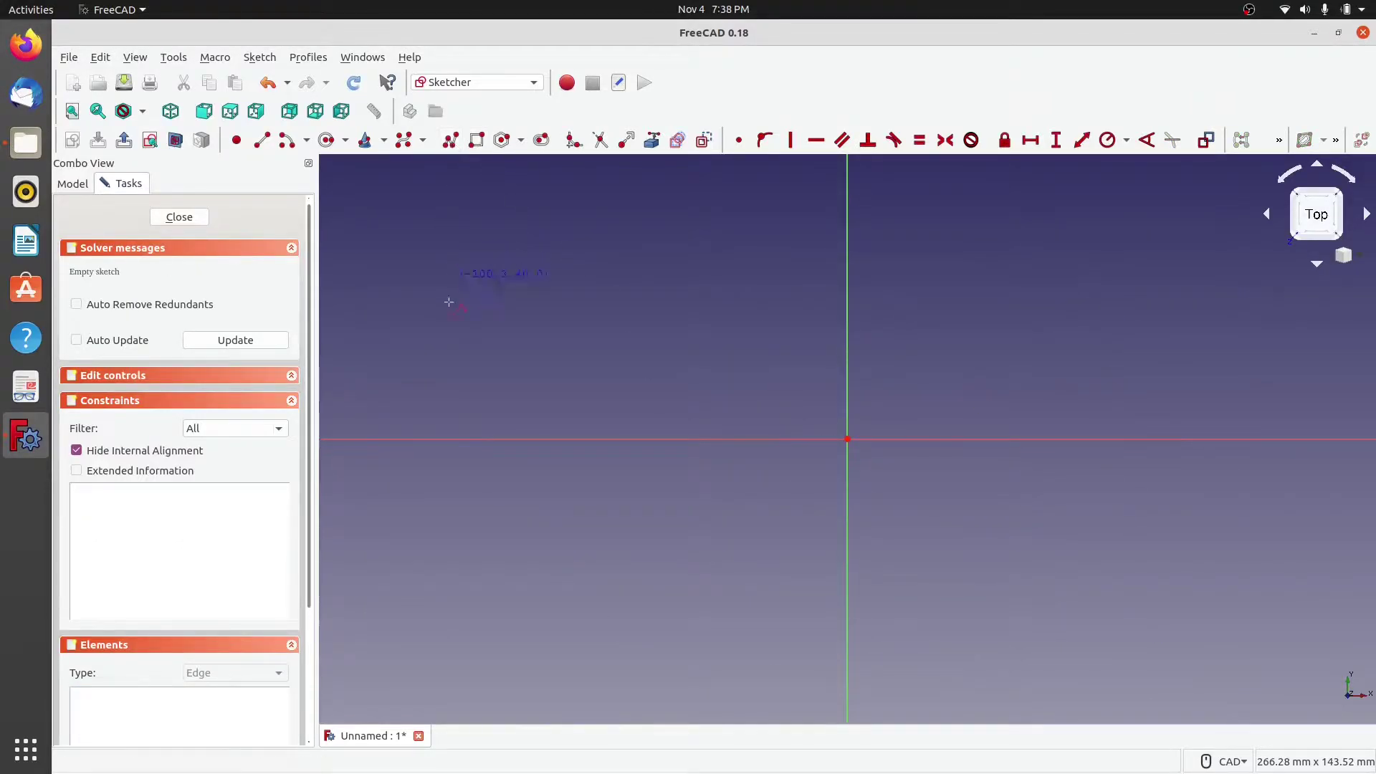
left_click(445, 404)
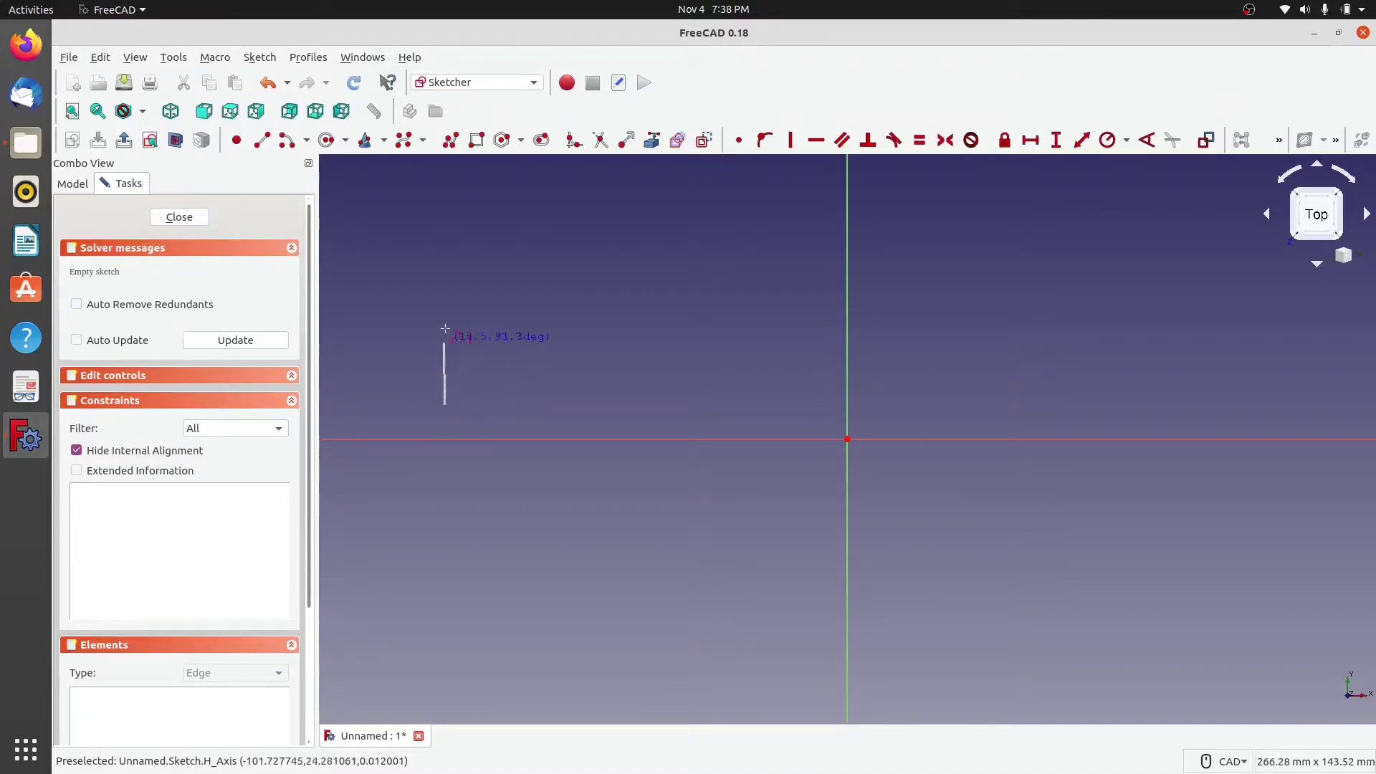
left_click(445, 248)
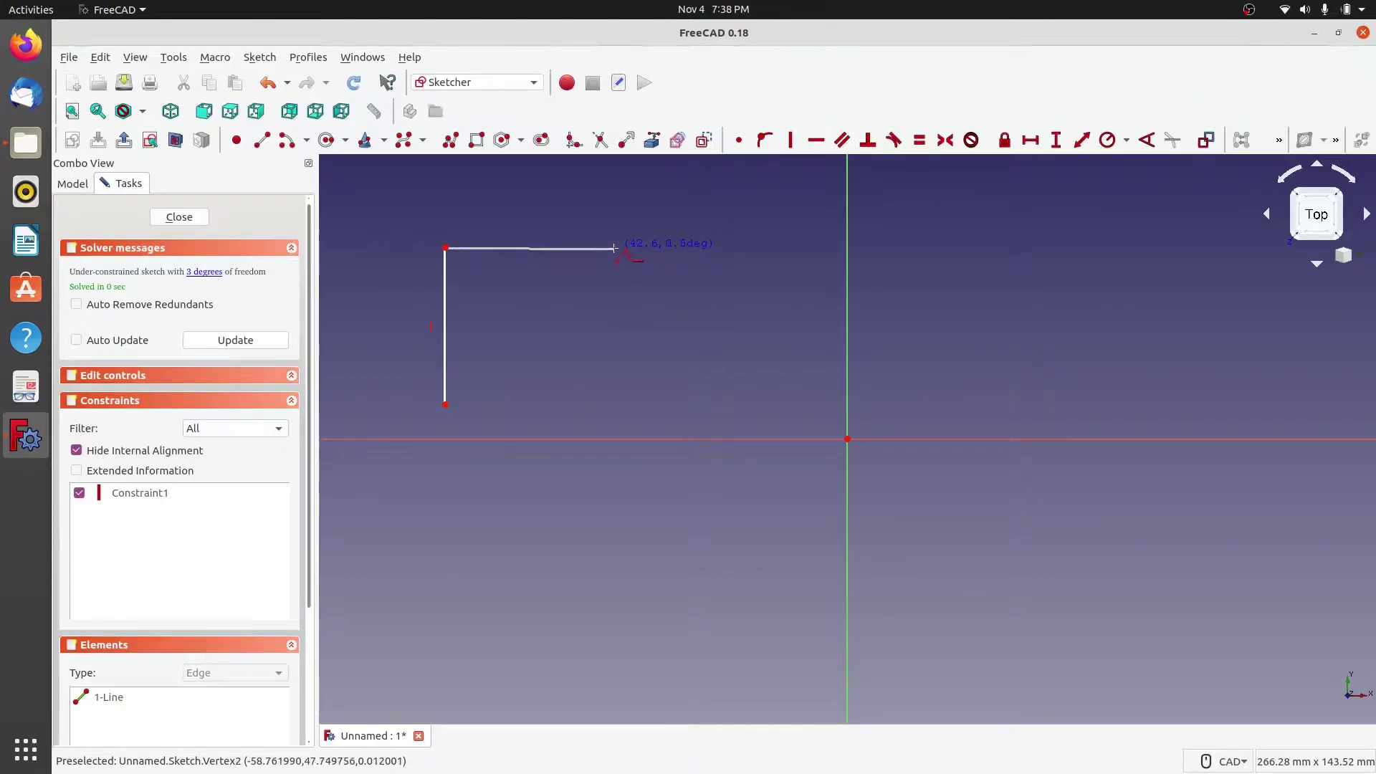
left_click(613, 249)
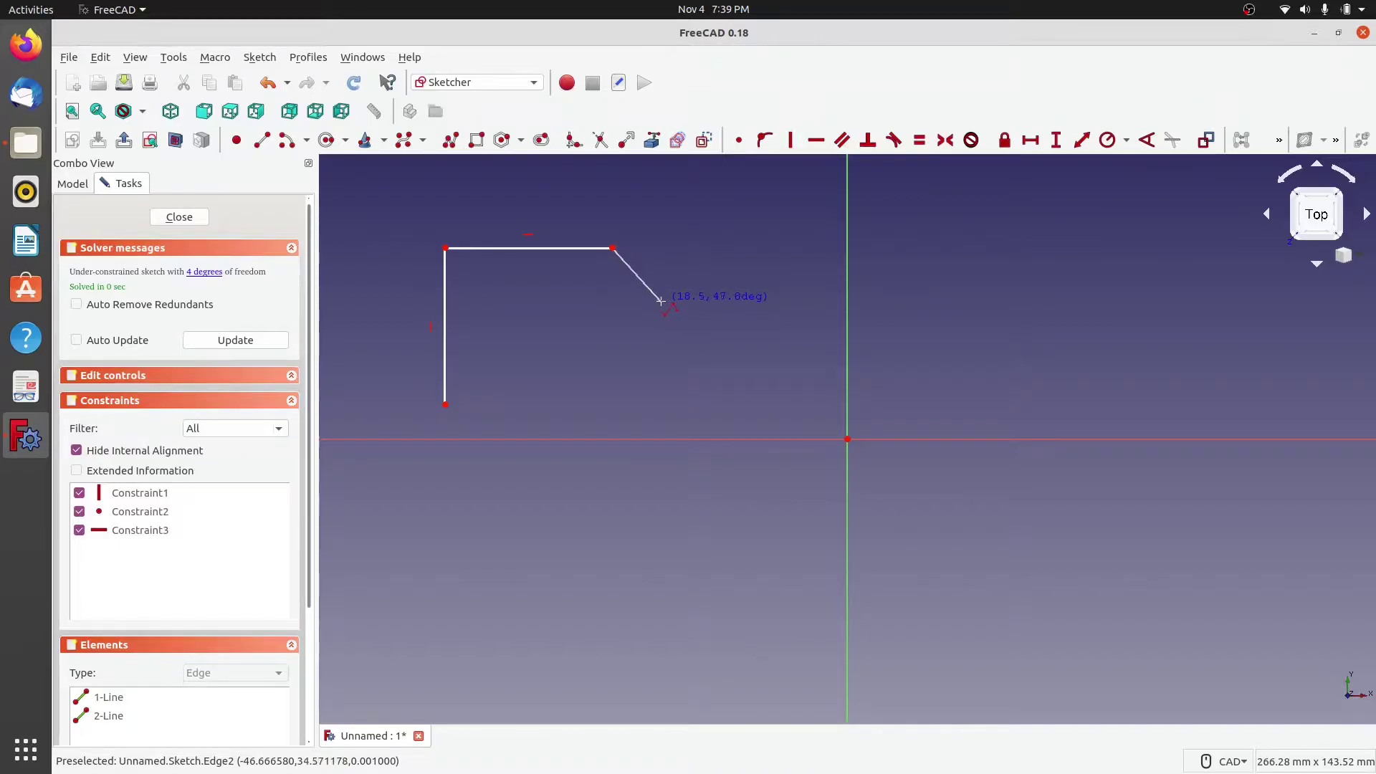
key("m")
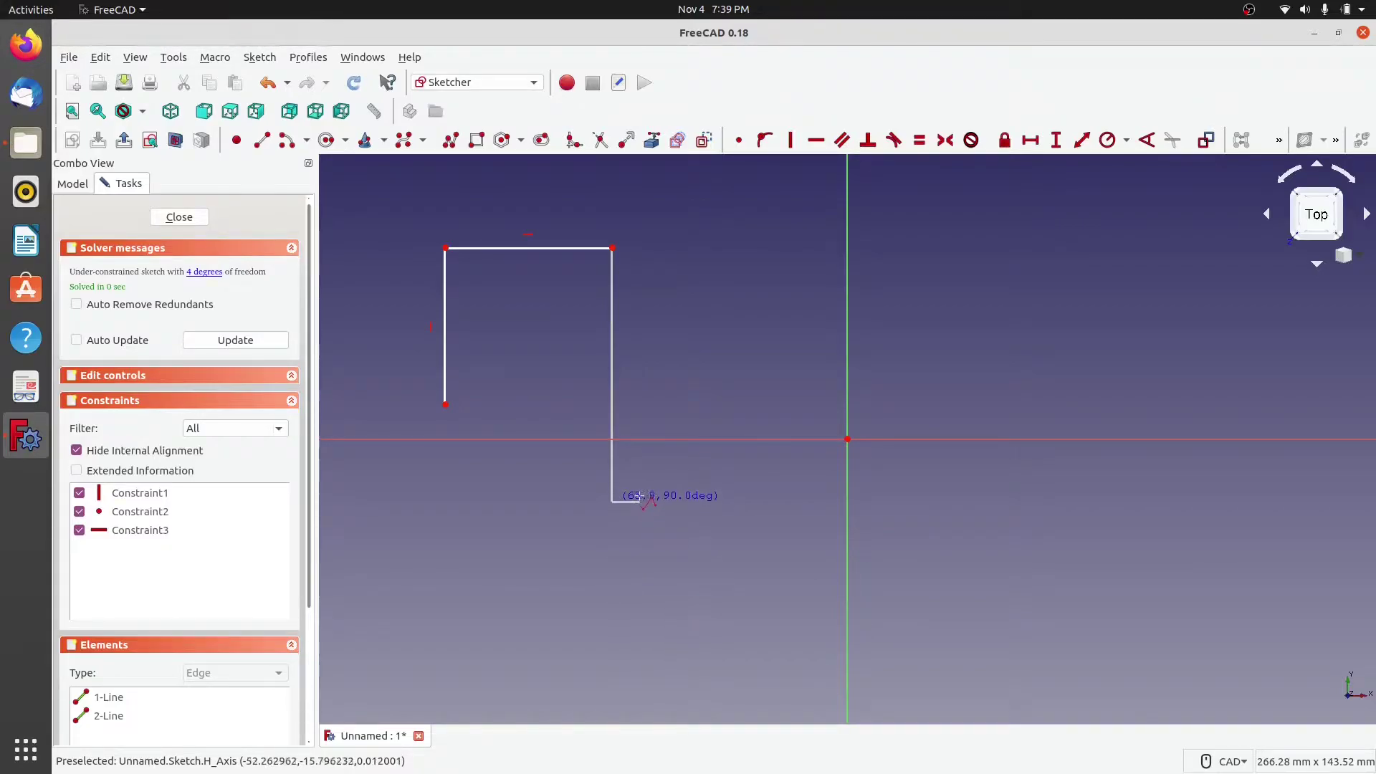
left_click(613, 496)
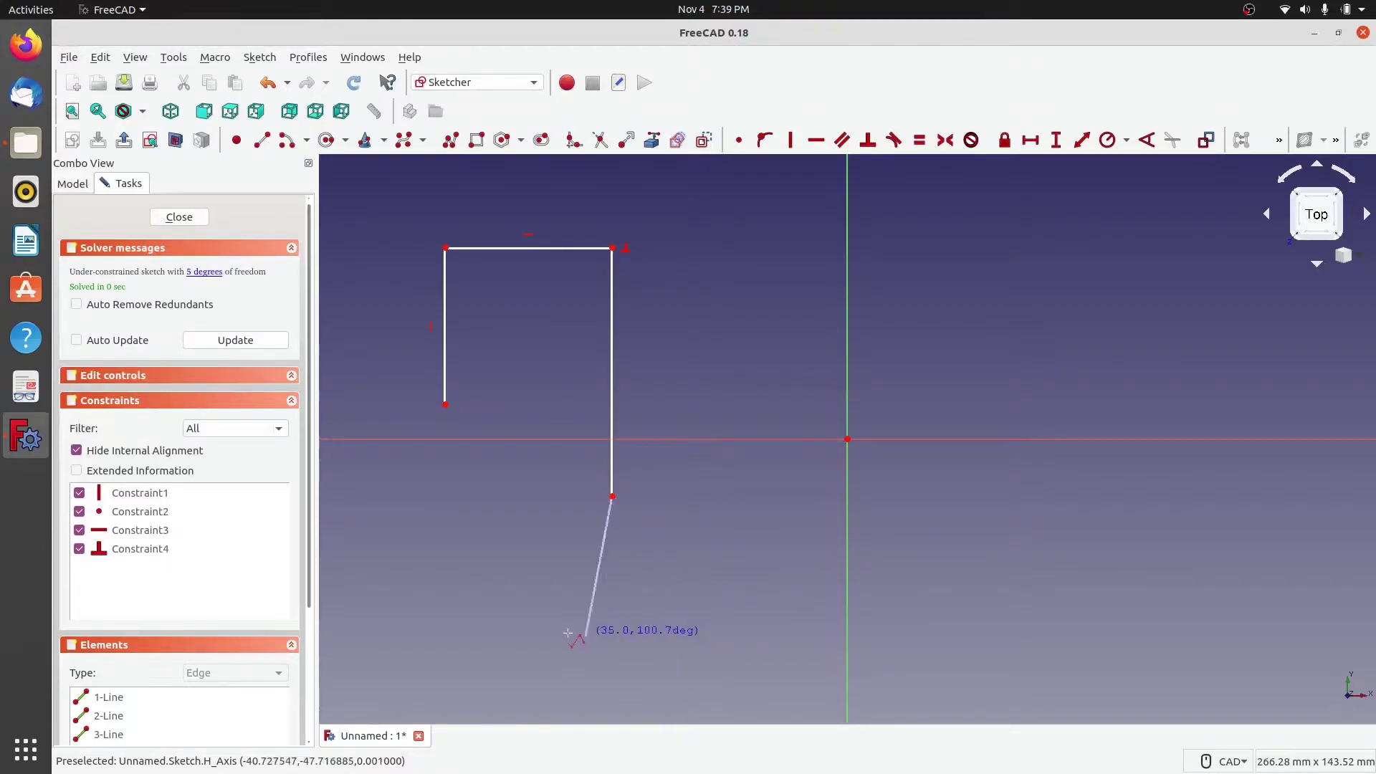
Step: Continue the polyline with a free line slanting down right, a perpendicular line across the vertical axis and a tangent line extending it
left_click(728, 597)
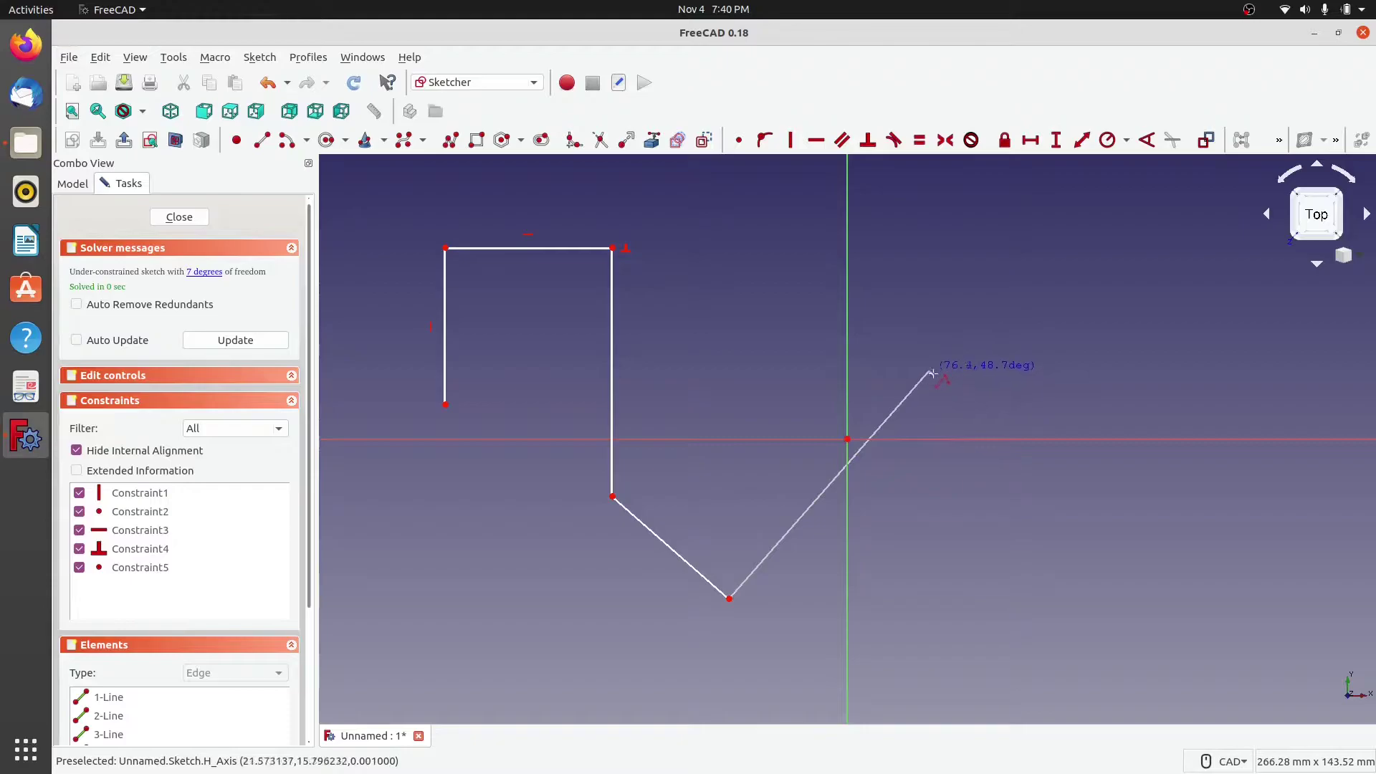
left_click(907, 393)
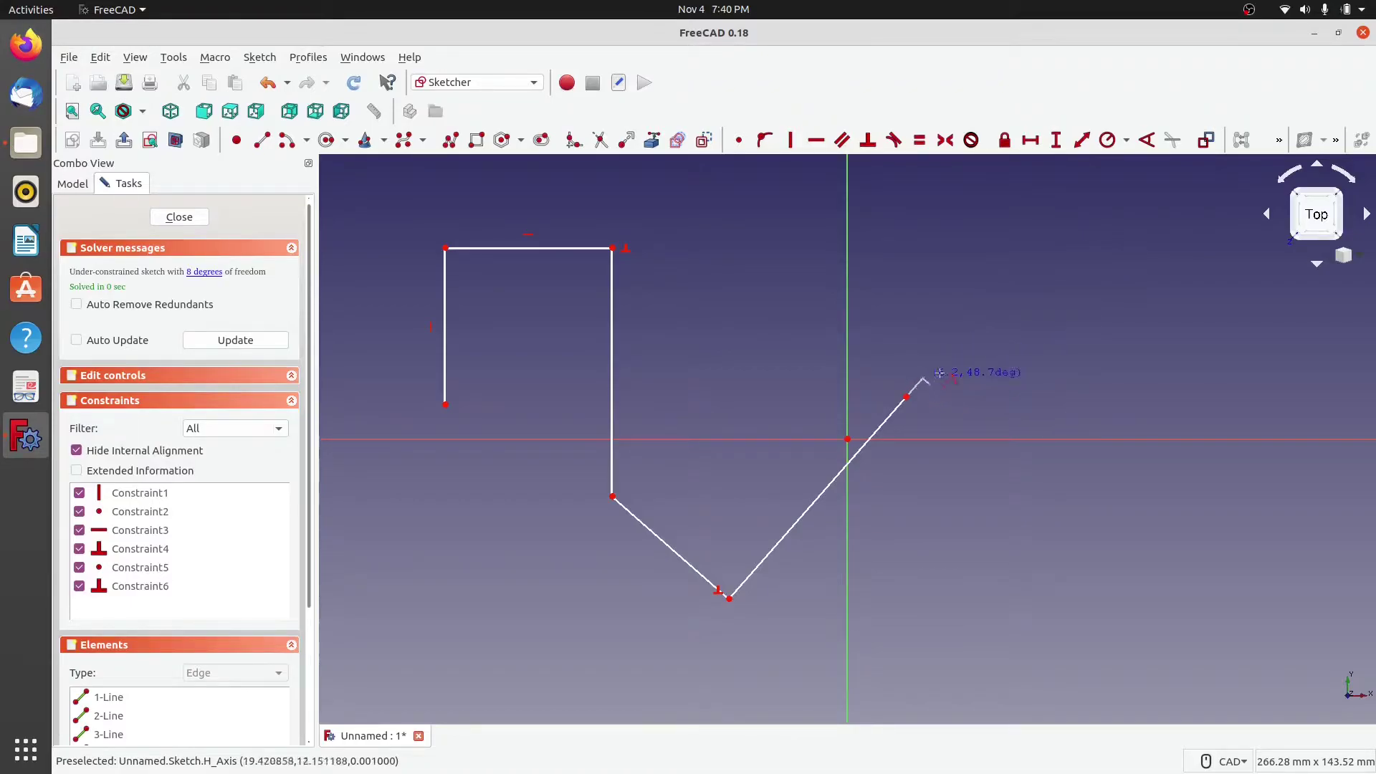
left_click(1010, 326)
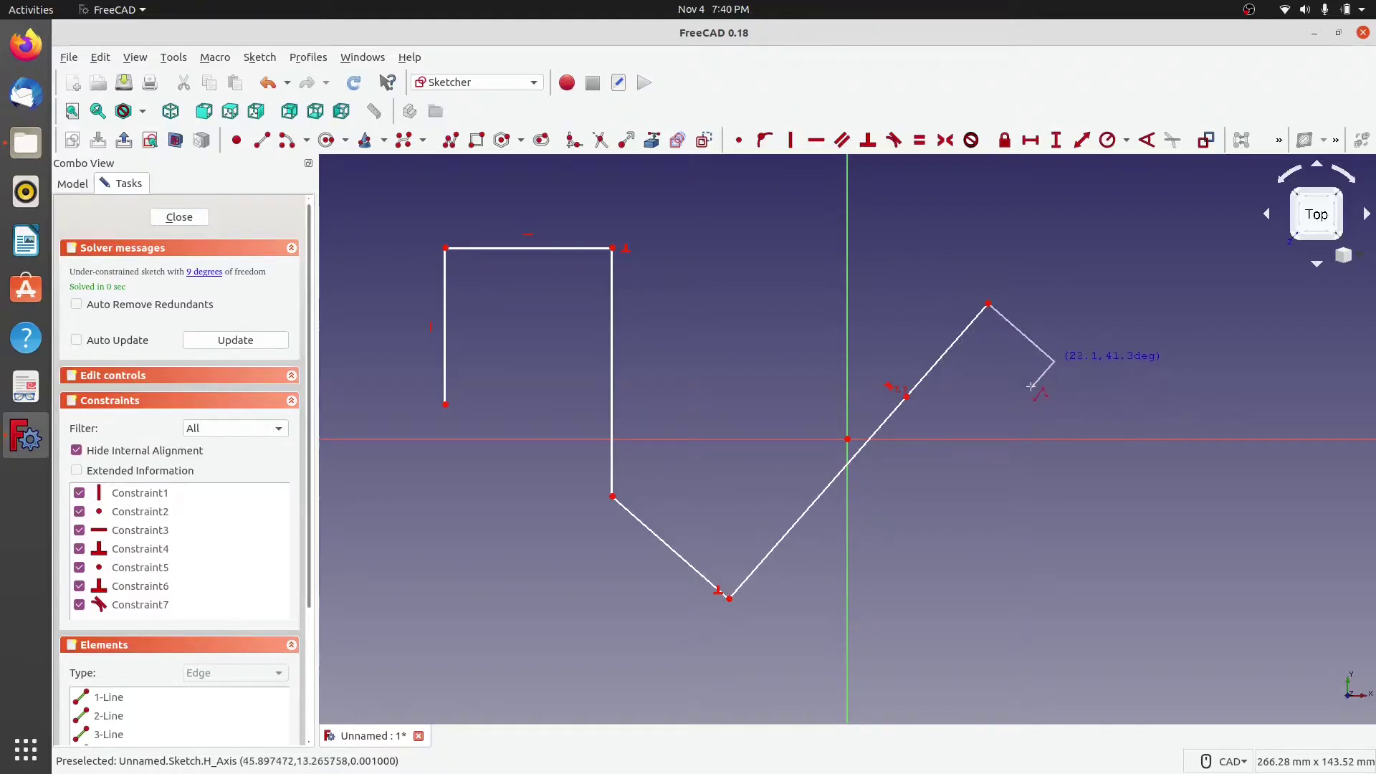
Step: Continue the polyline with a tangent arc and tangent line, followed by a perpendicular arc of about 13 mm radius and another tangent line
key("m")
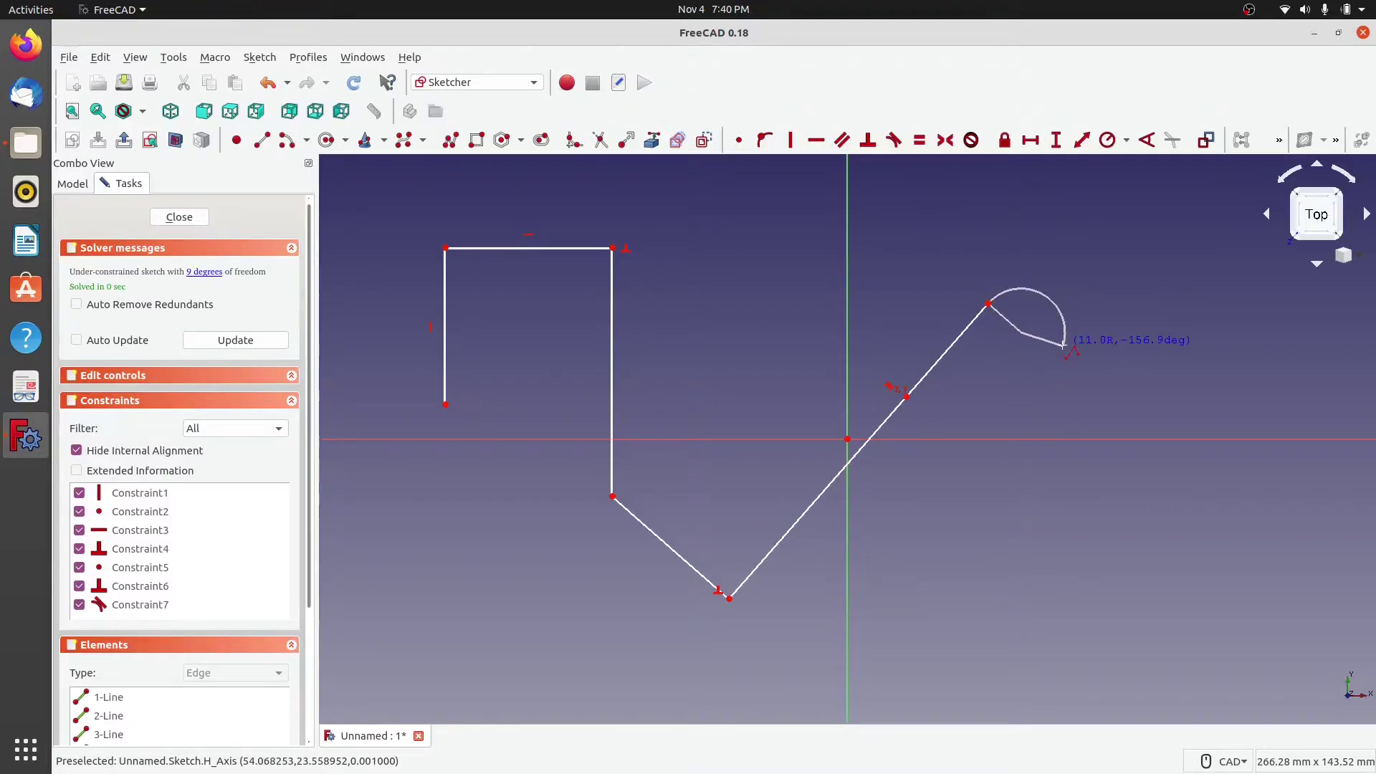
left_click(1127, 300)
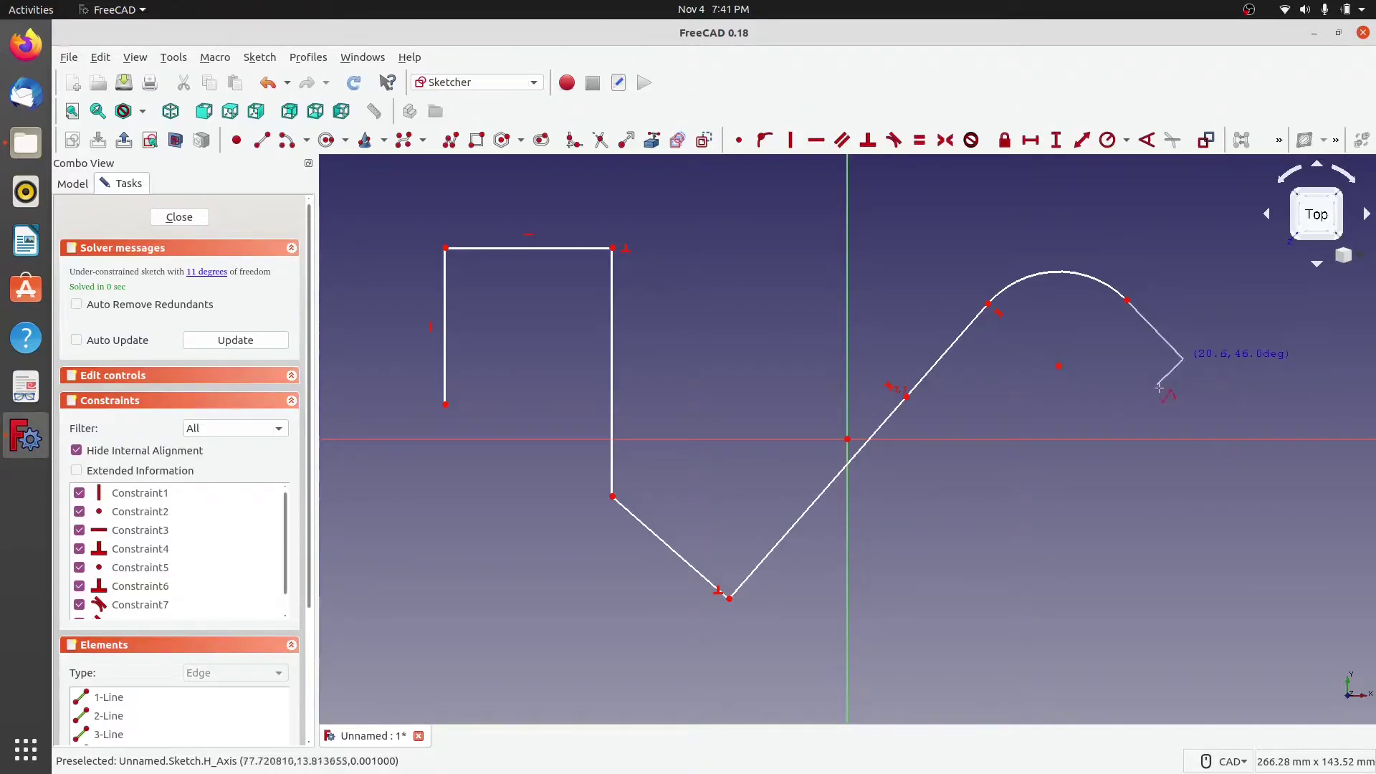
left_click(1211, 389)
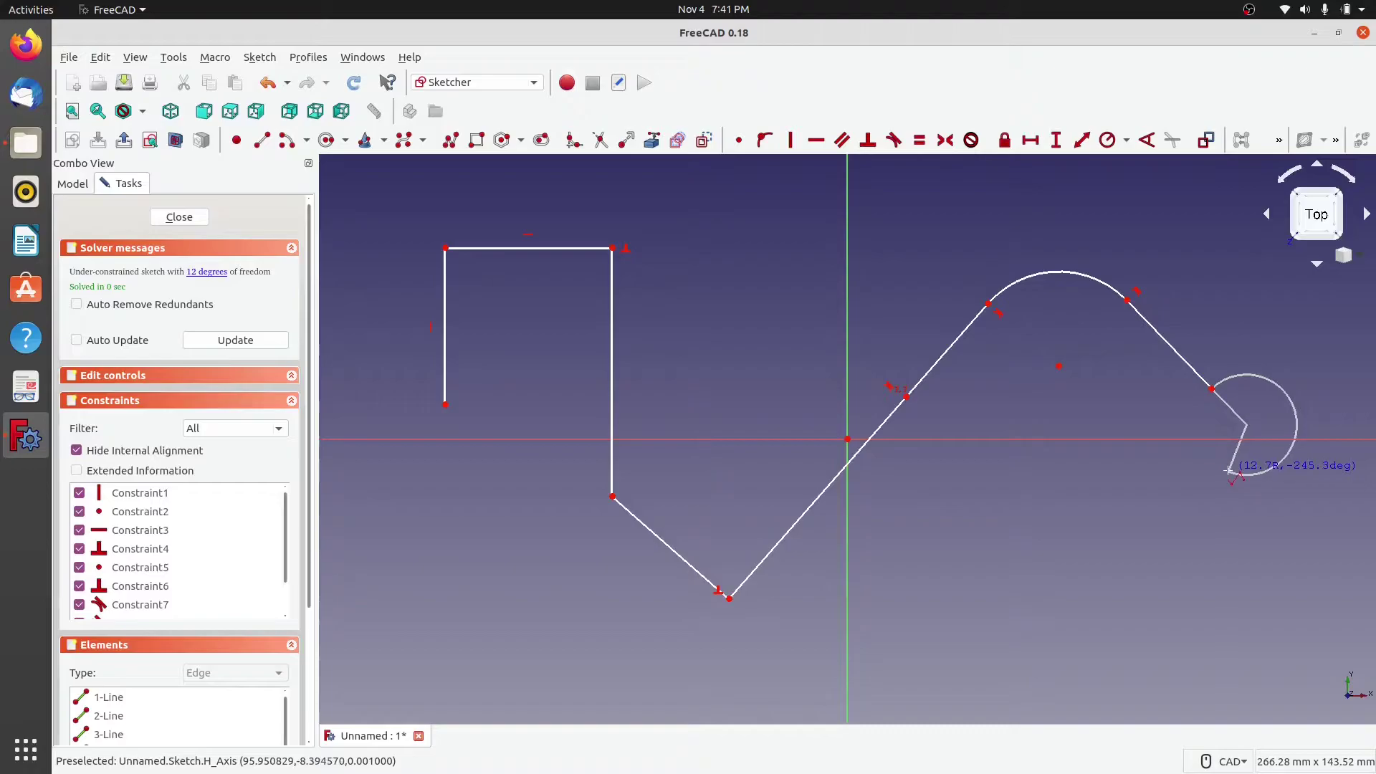
left_click(1259, 477)
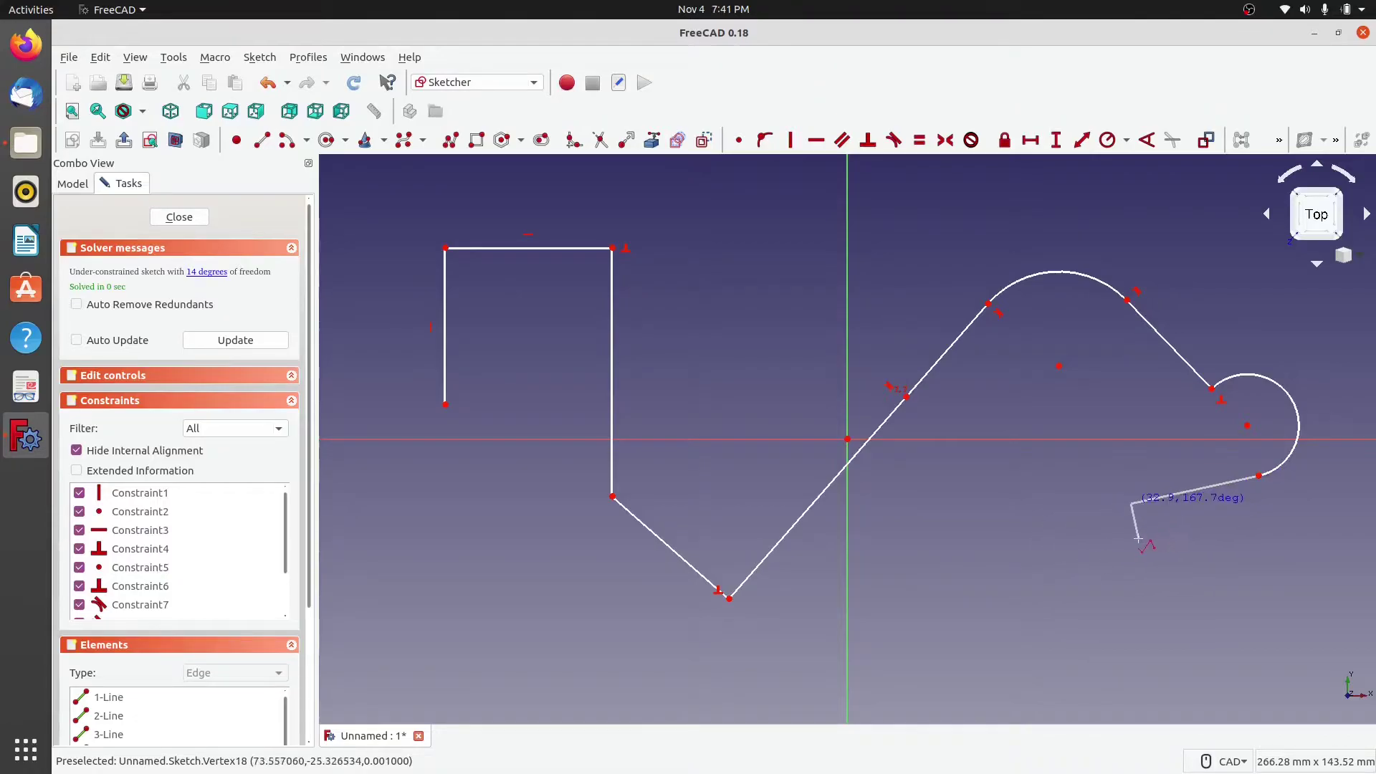
left_click(1142, 502)
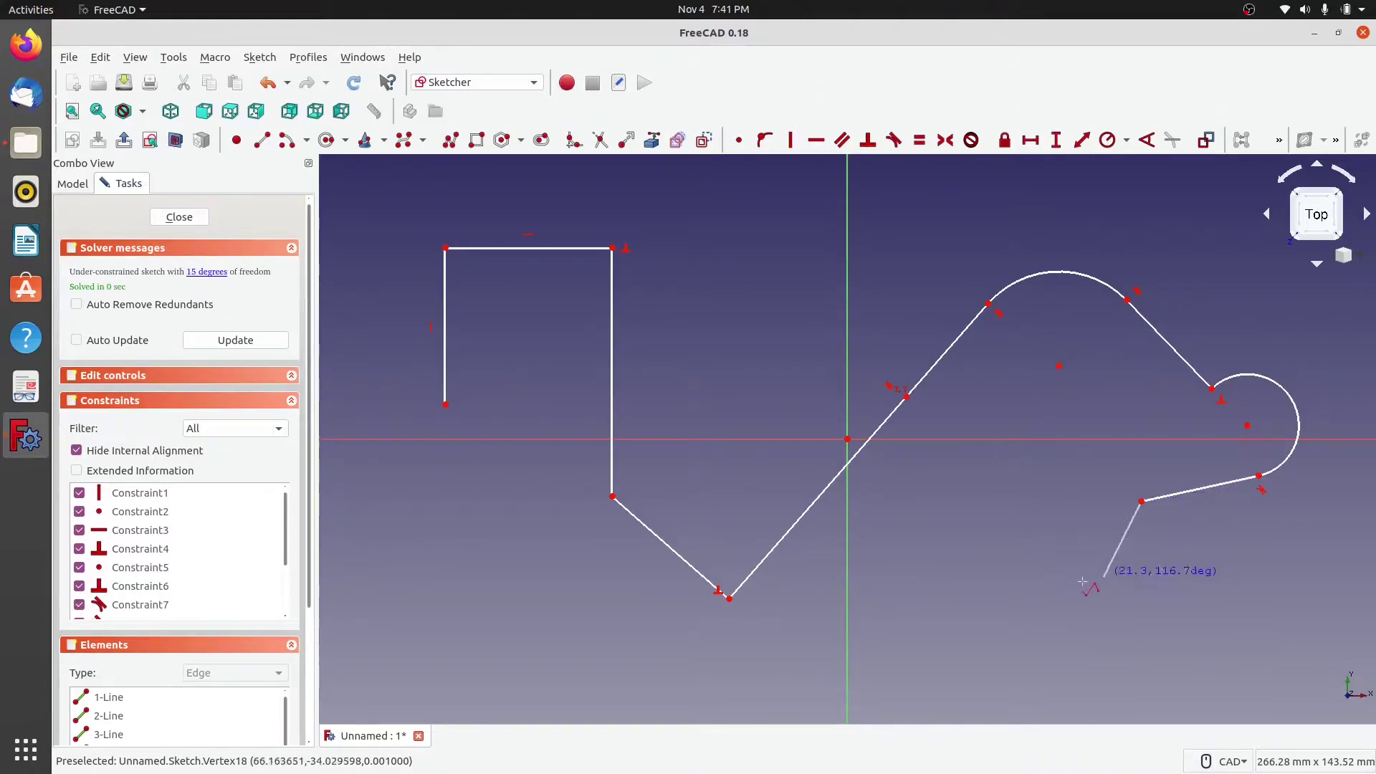
Step: Cycle the polyline's segment modes, add an arc starting perpendicular to the last line below the horizontal axis, and follow it with a tangent line
key("m")
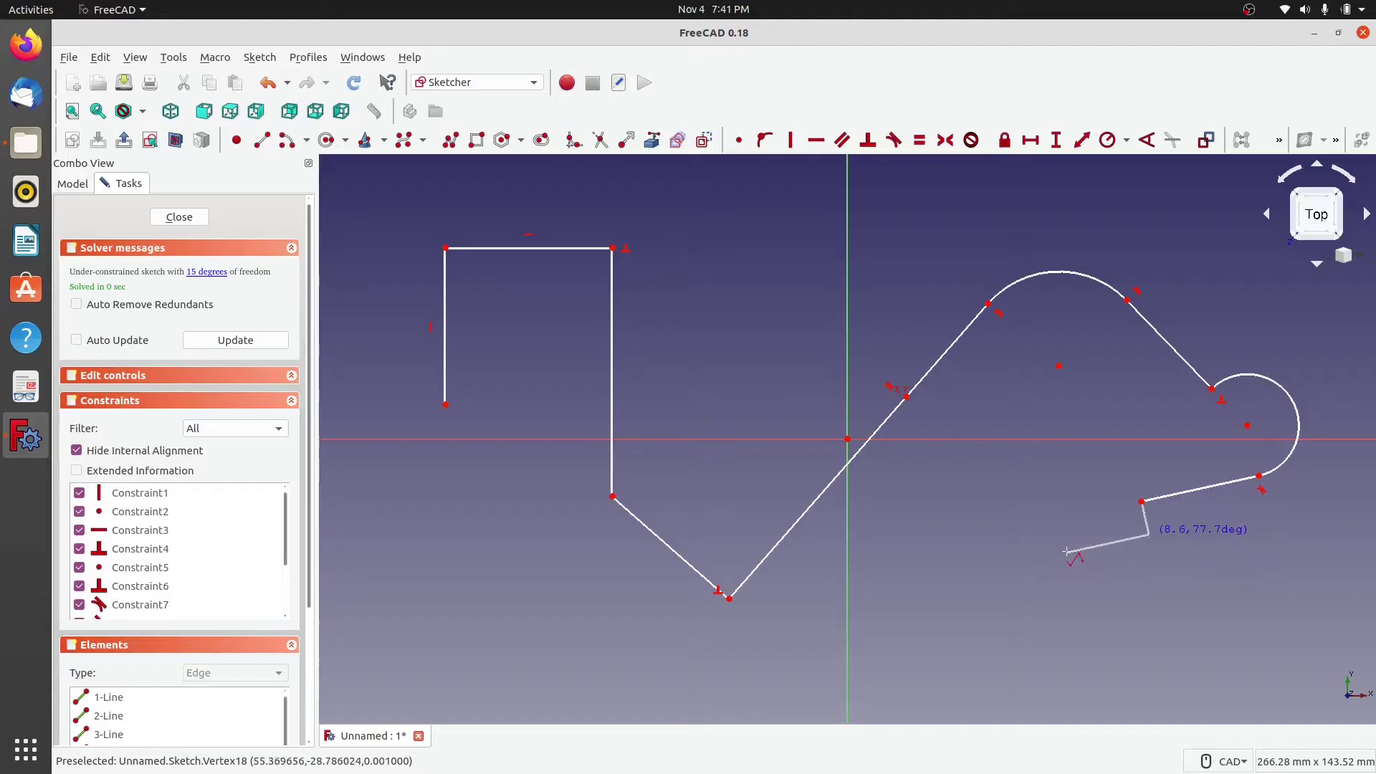
key("m")
key("m")
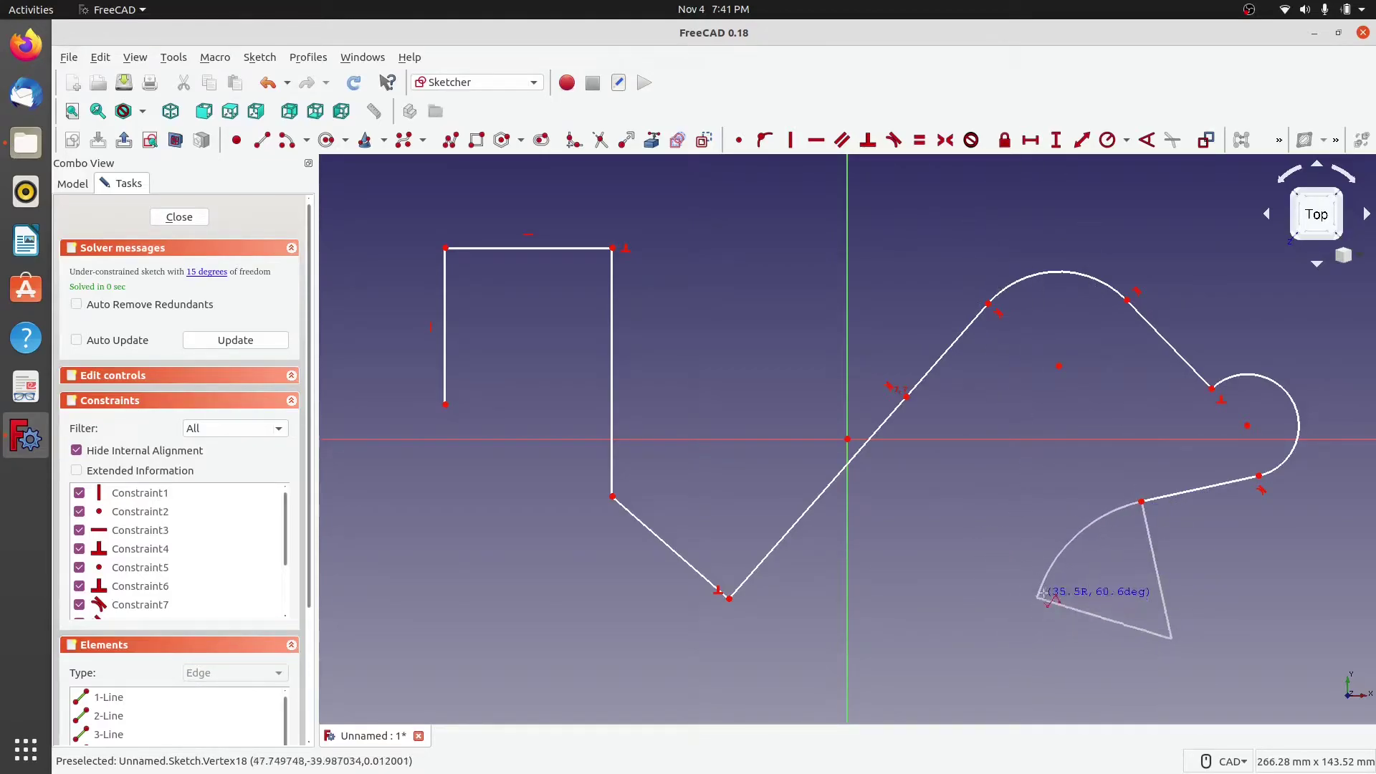
key("m")
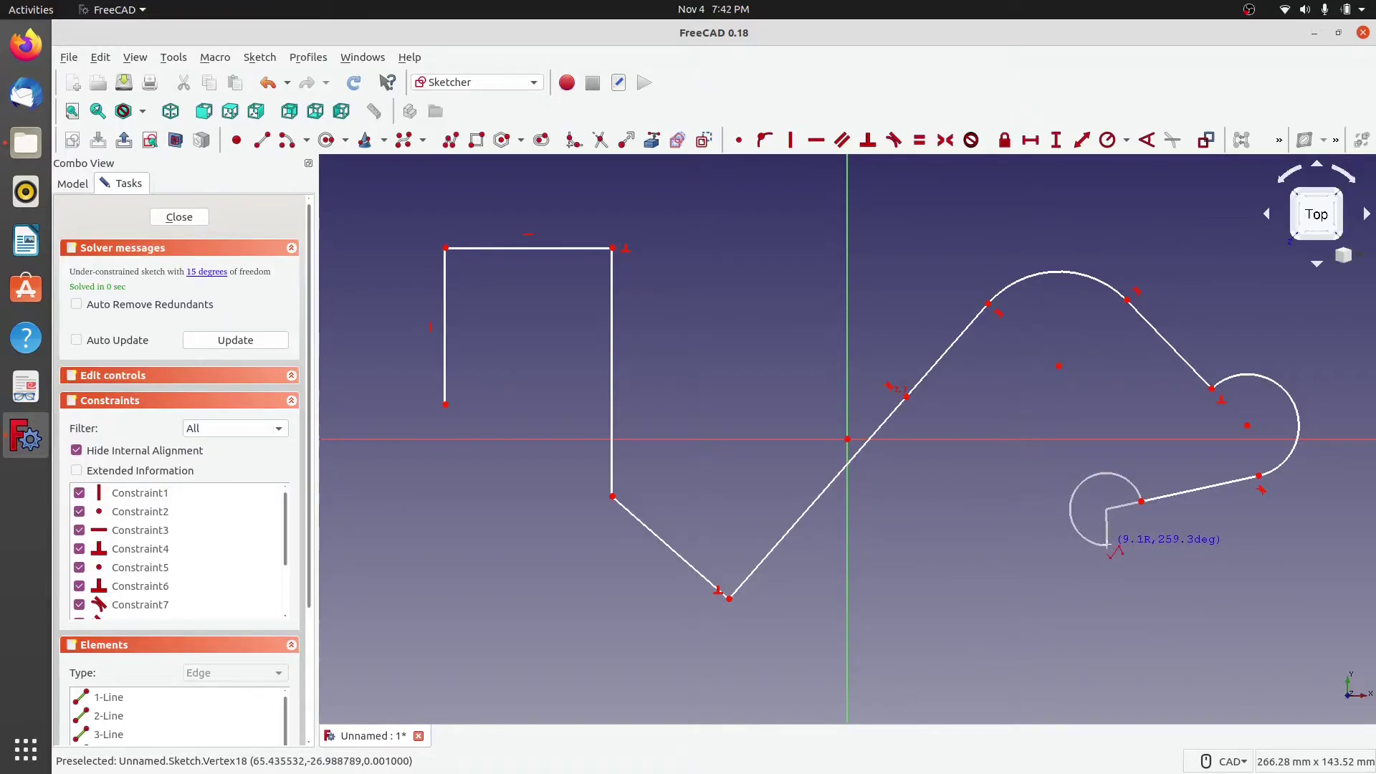
left_click(1091, 548)
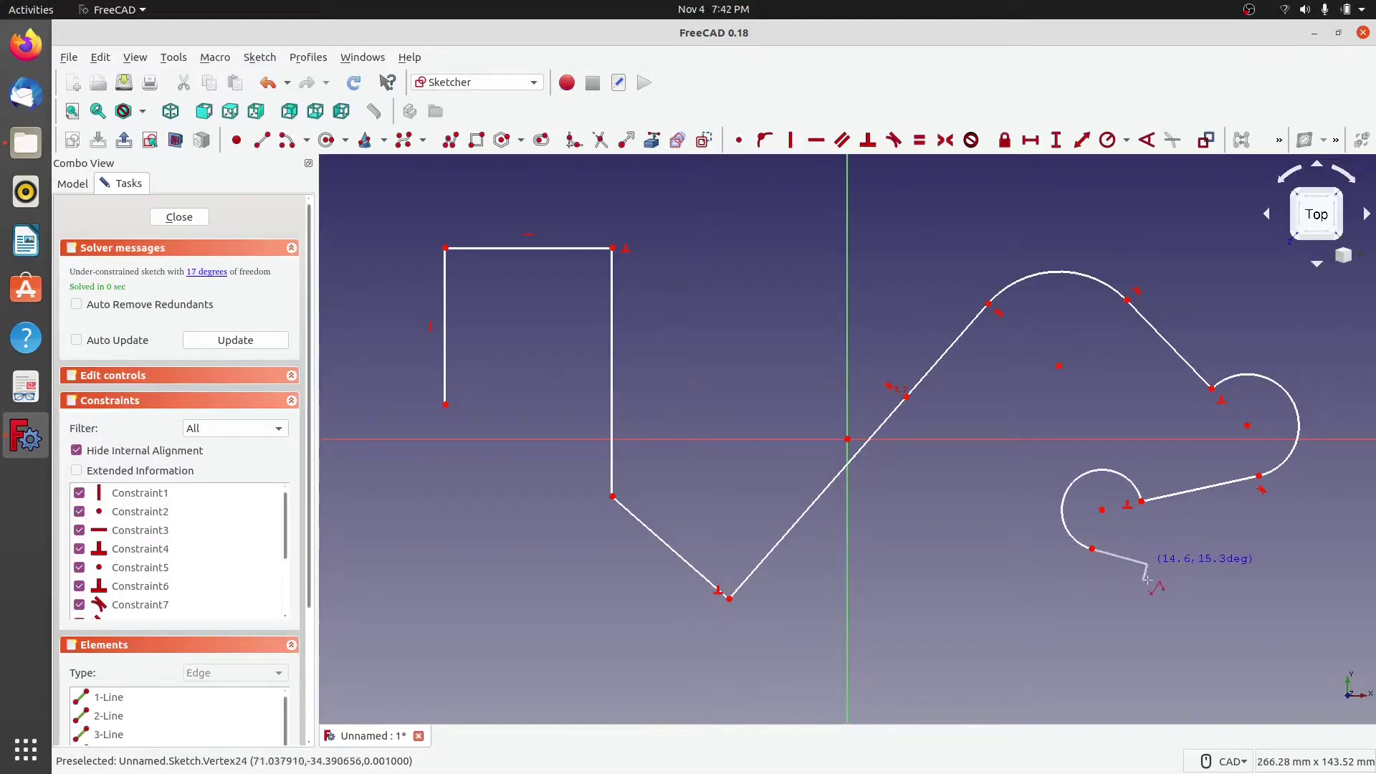
left_click(1184, 574)
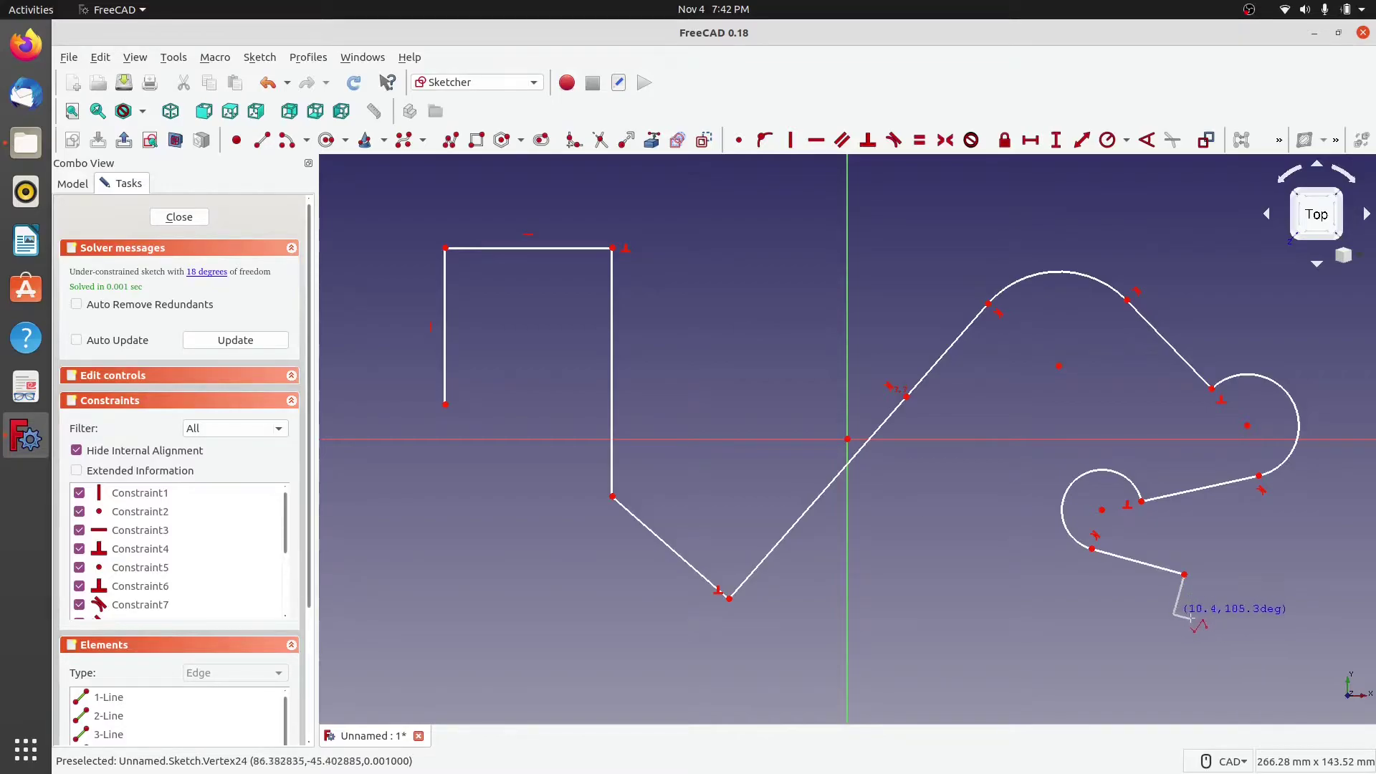
Step: Close the polyline with a vertical line downward, a long horizontal line below the profile and a vertical line ending at the polyline's start point
key("m")
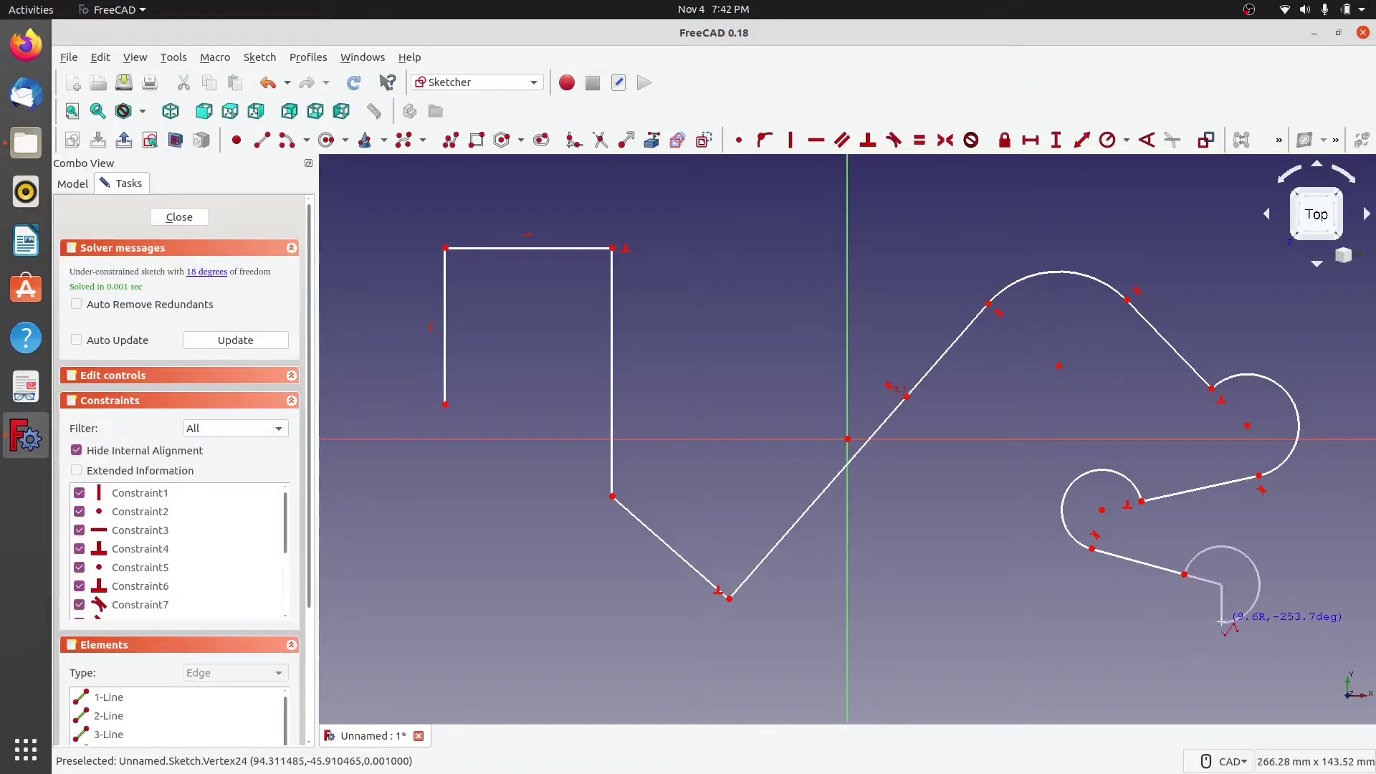
key("m")
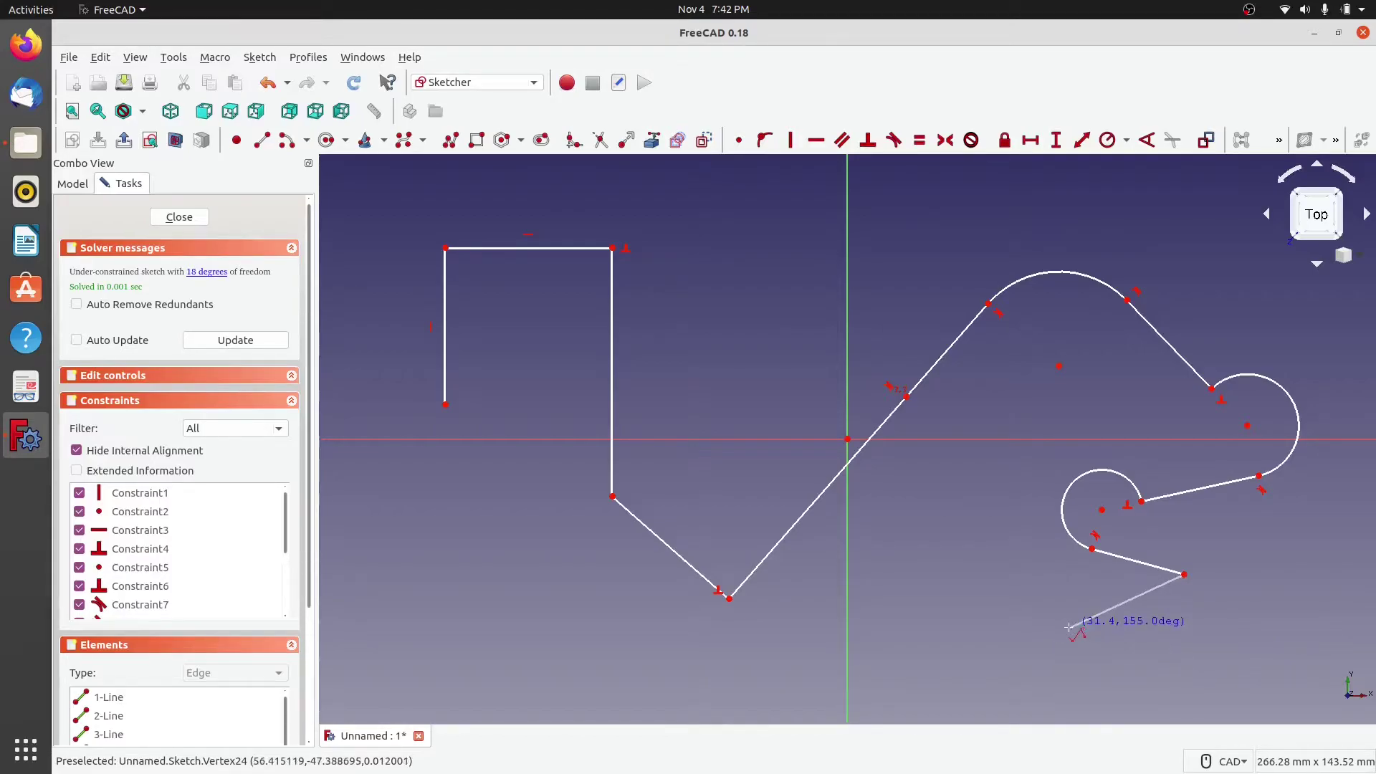
left_click(1187, 671)
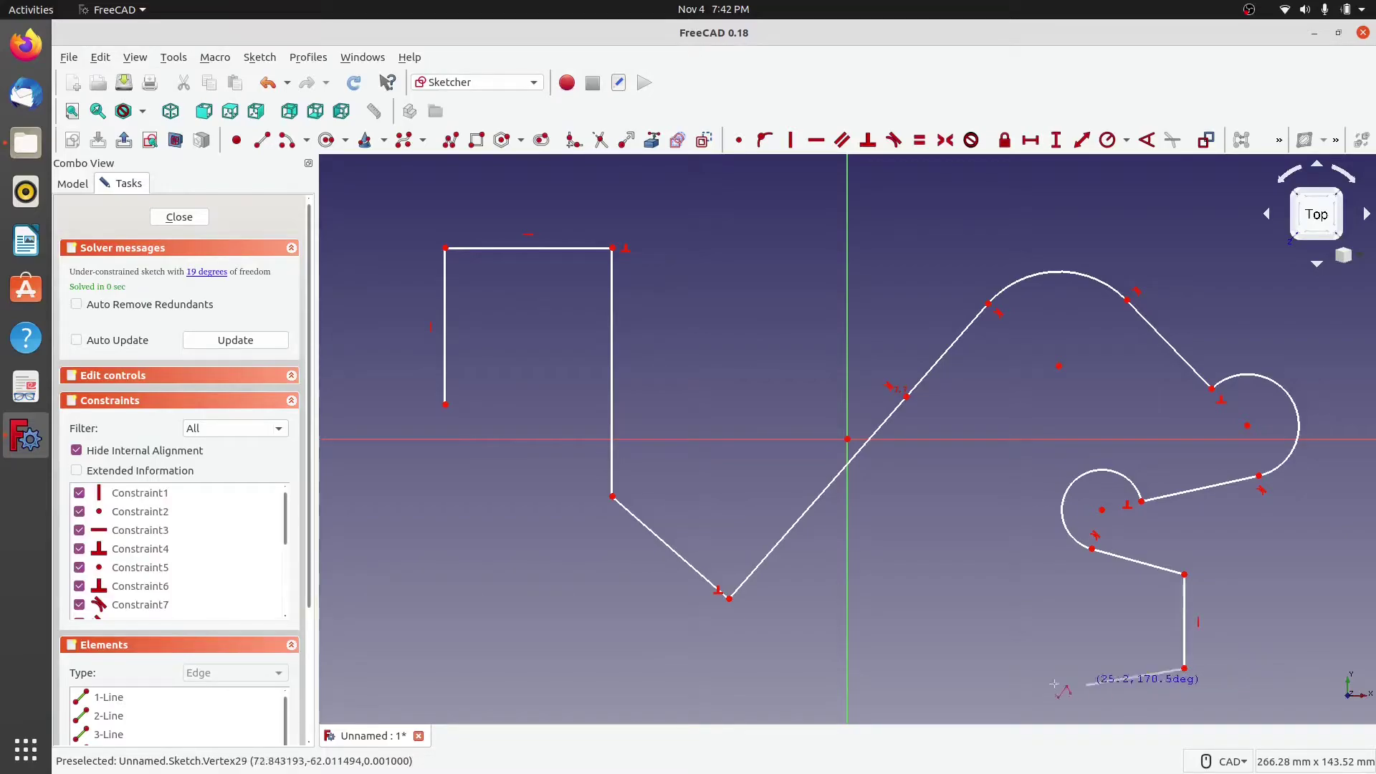
left_click(449, 669)
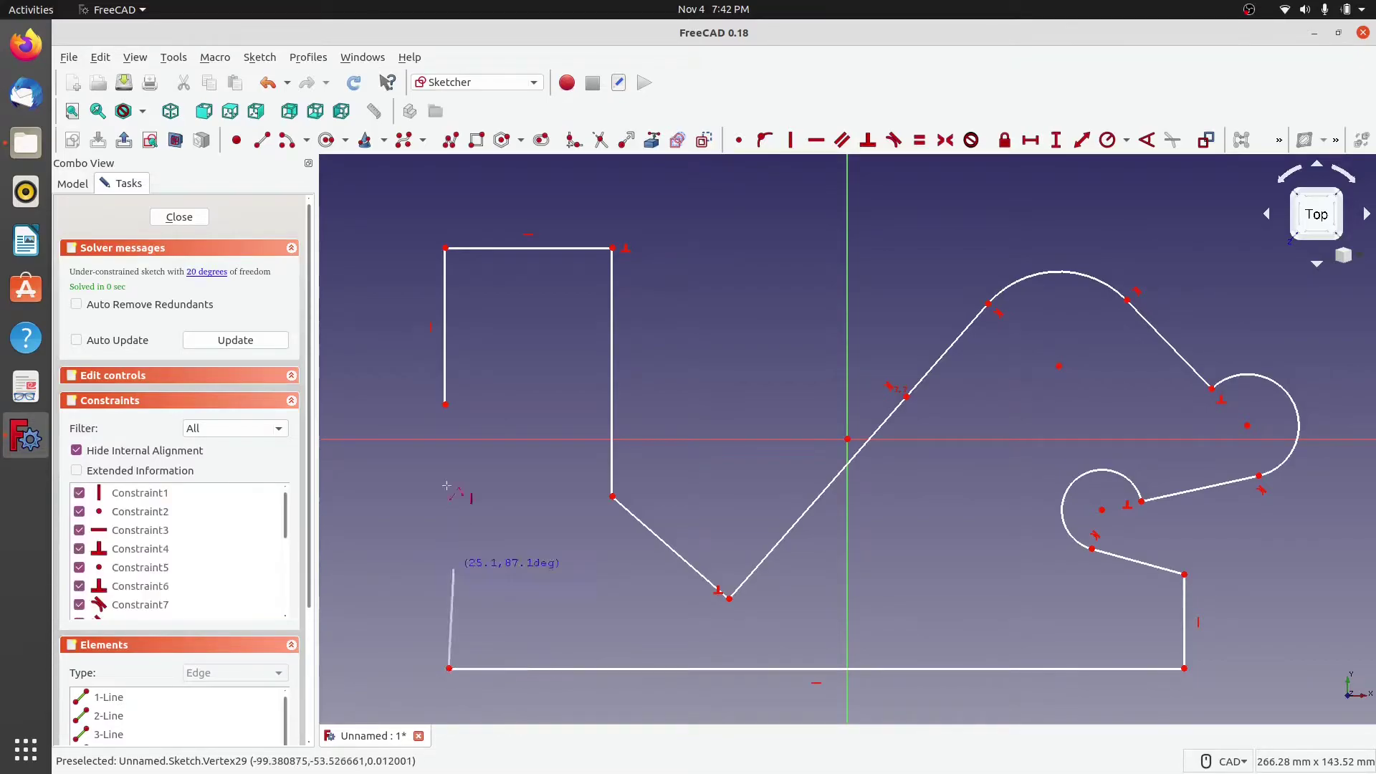
left_click(445, 405)
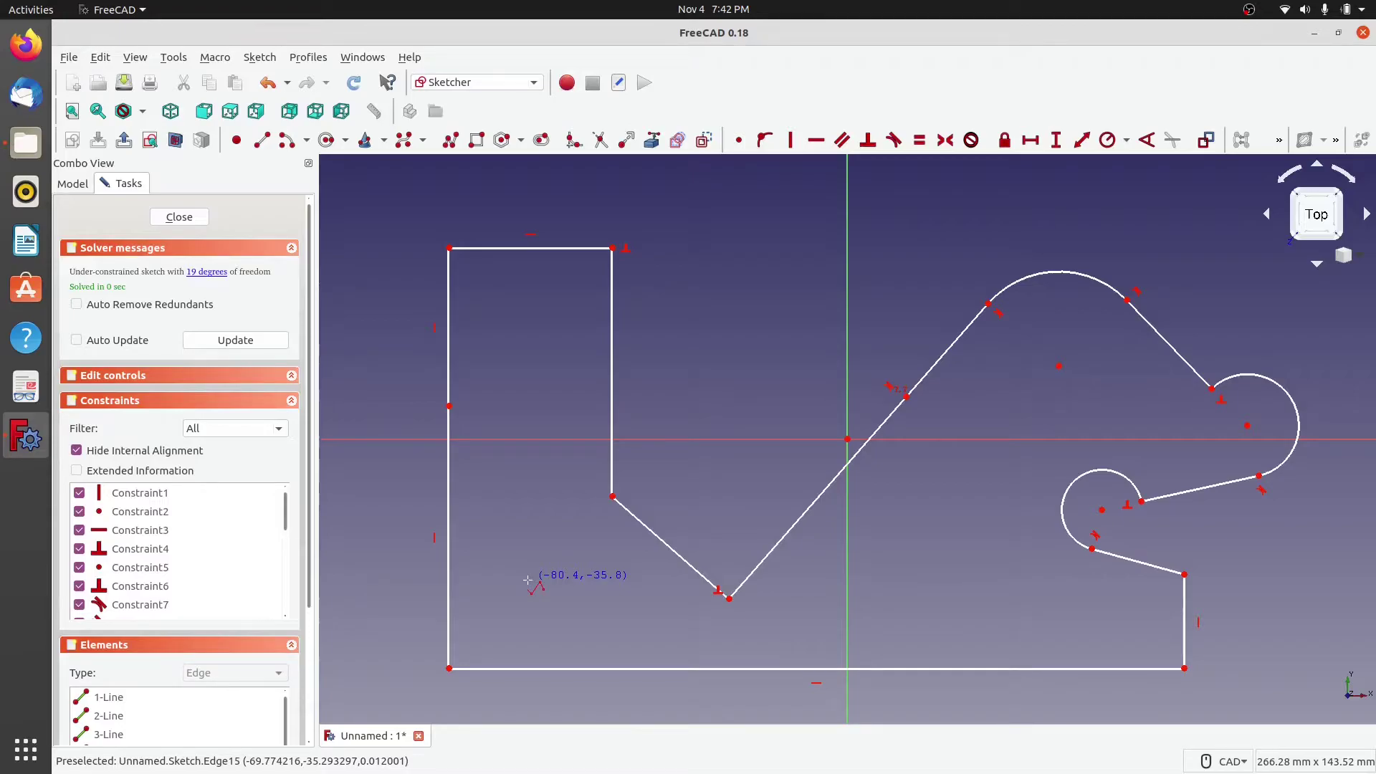
Step: Draw a large rectangle across the horizontal axis beside the polyline profile and a second rectangle overlapping its upper-right corner
scroll(473, 534, "down", 6)
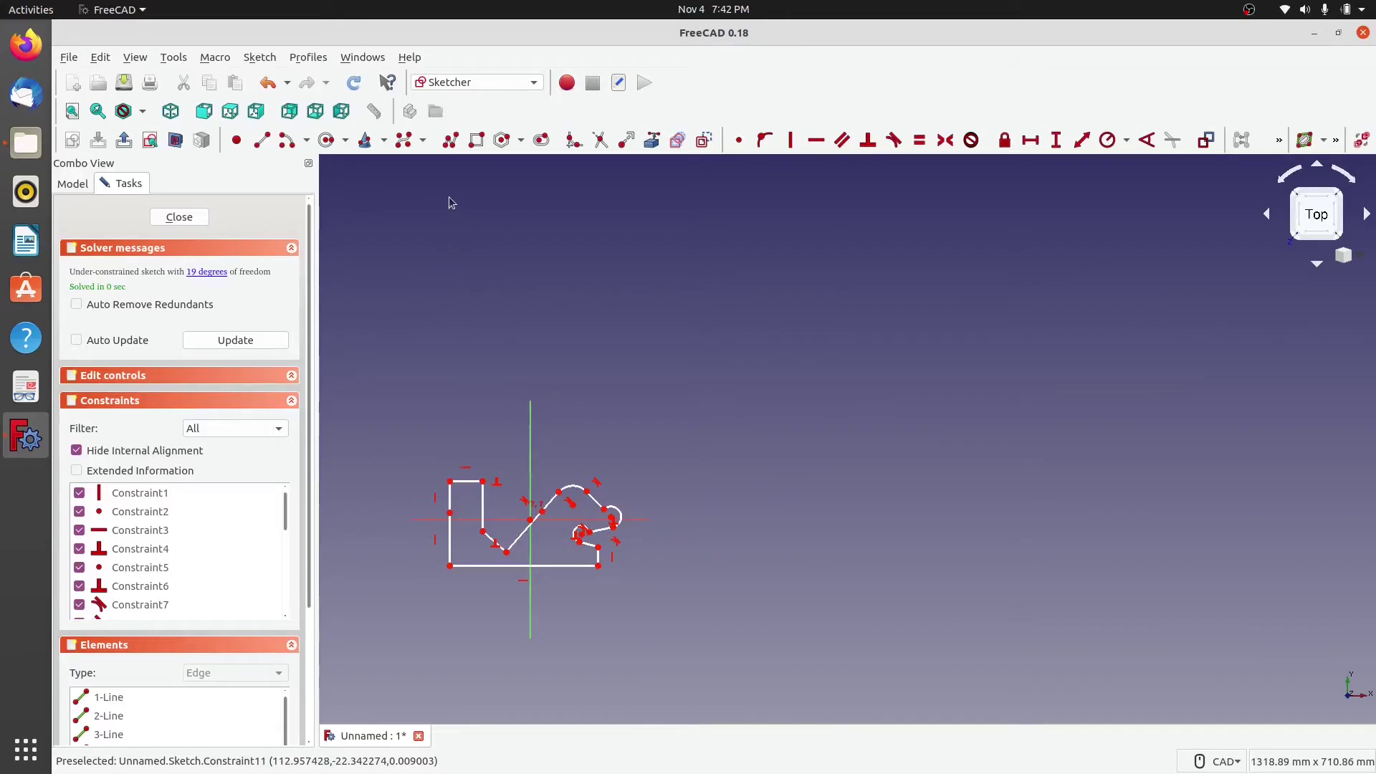
left_click(476, 142)
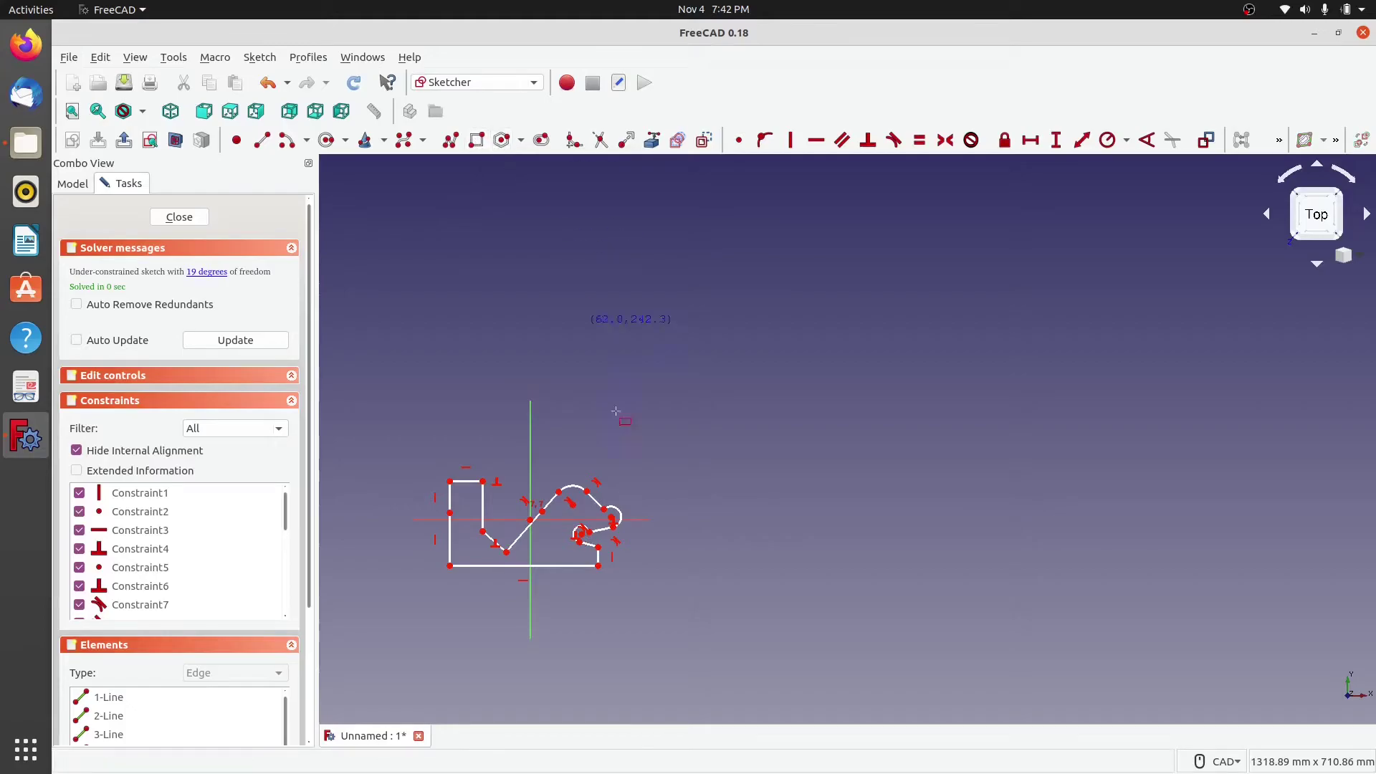
scroll(680, 557, "up", 4)
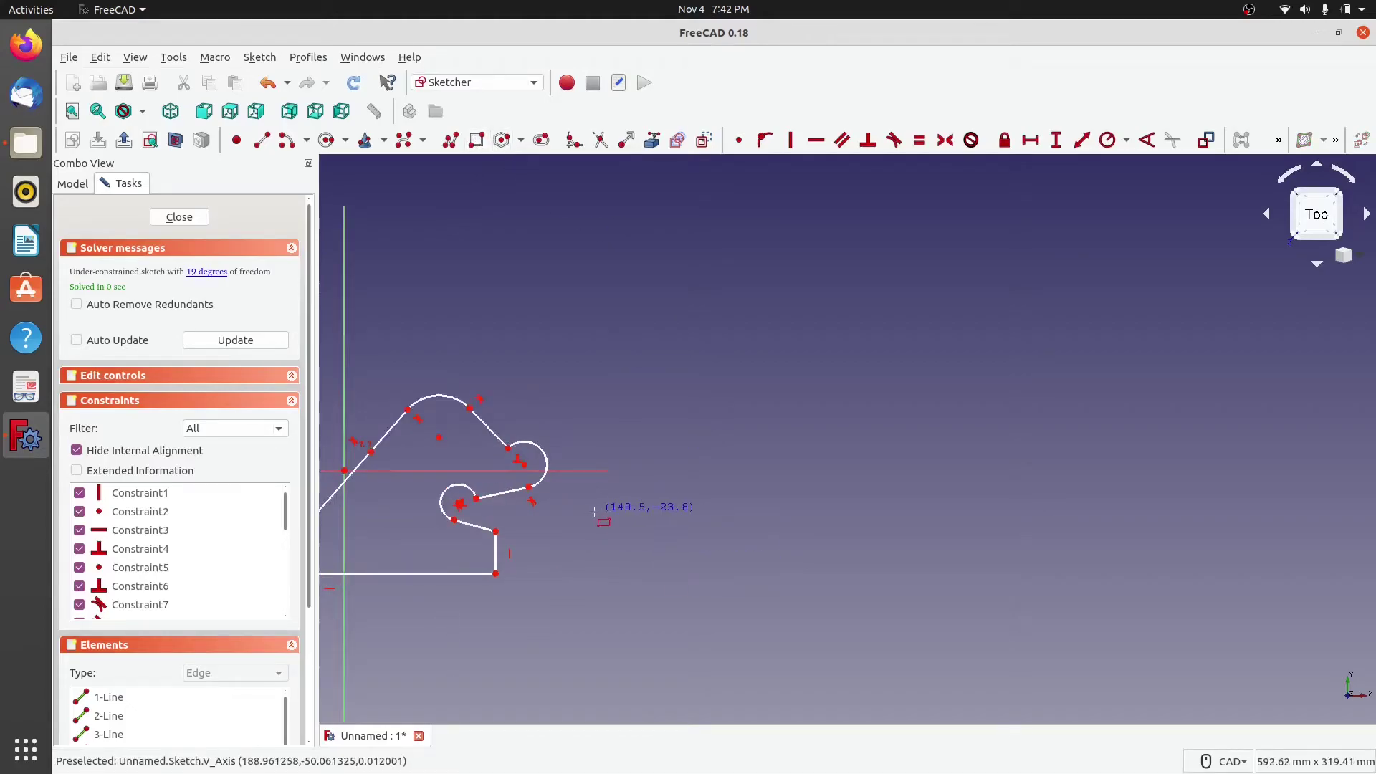
left_click(655, 532)
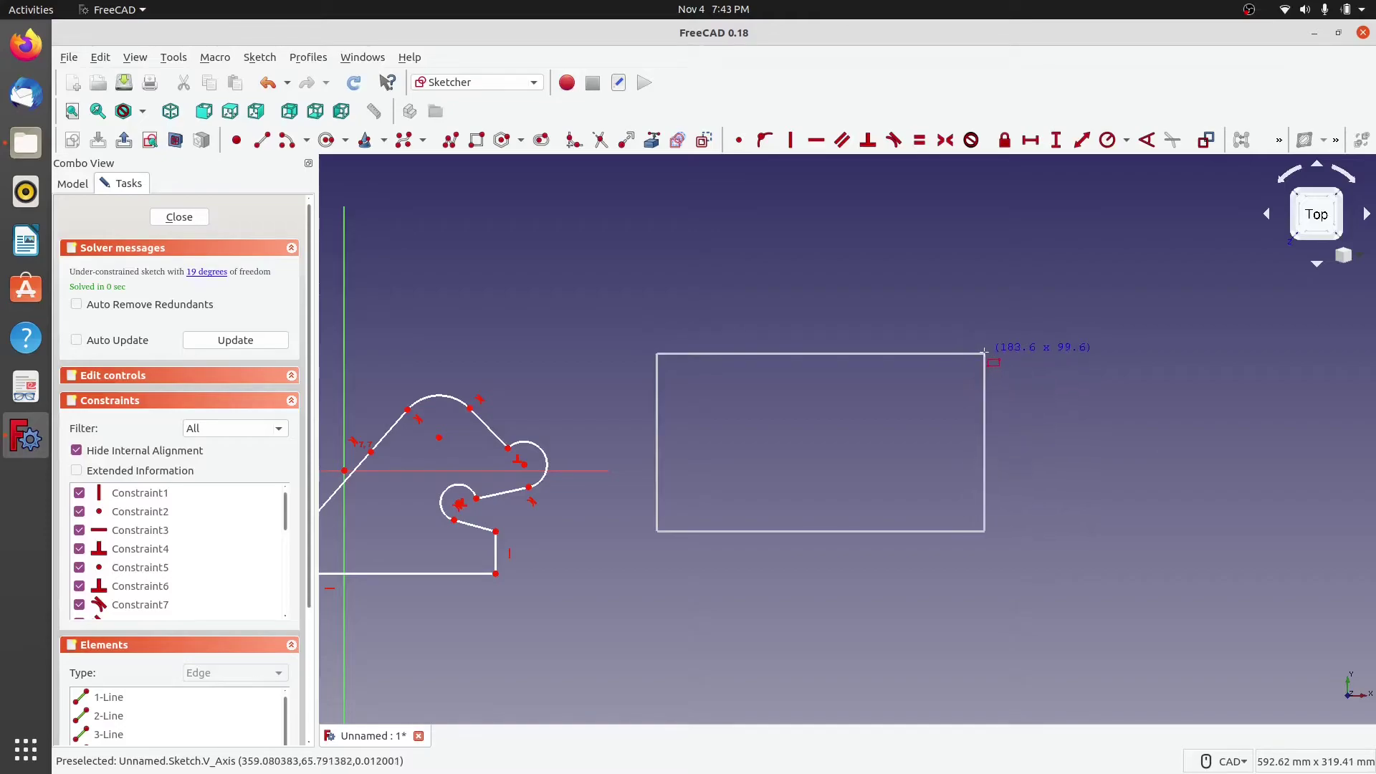
left_click(958, 356)
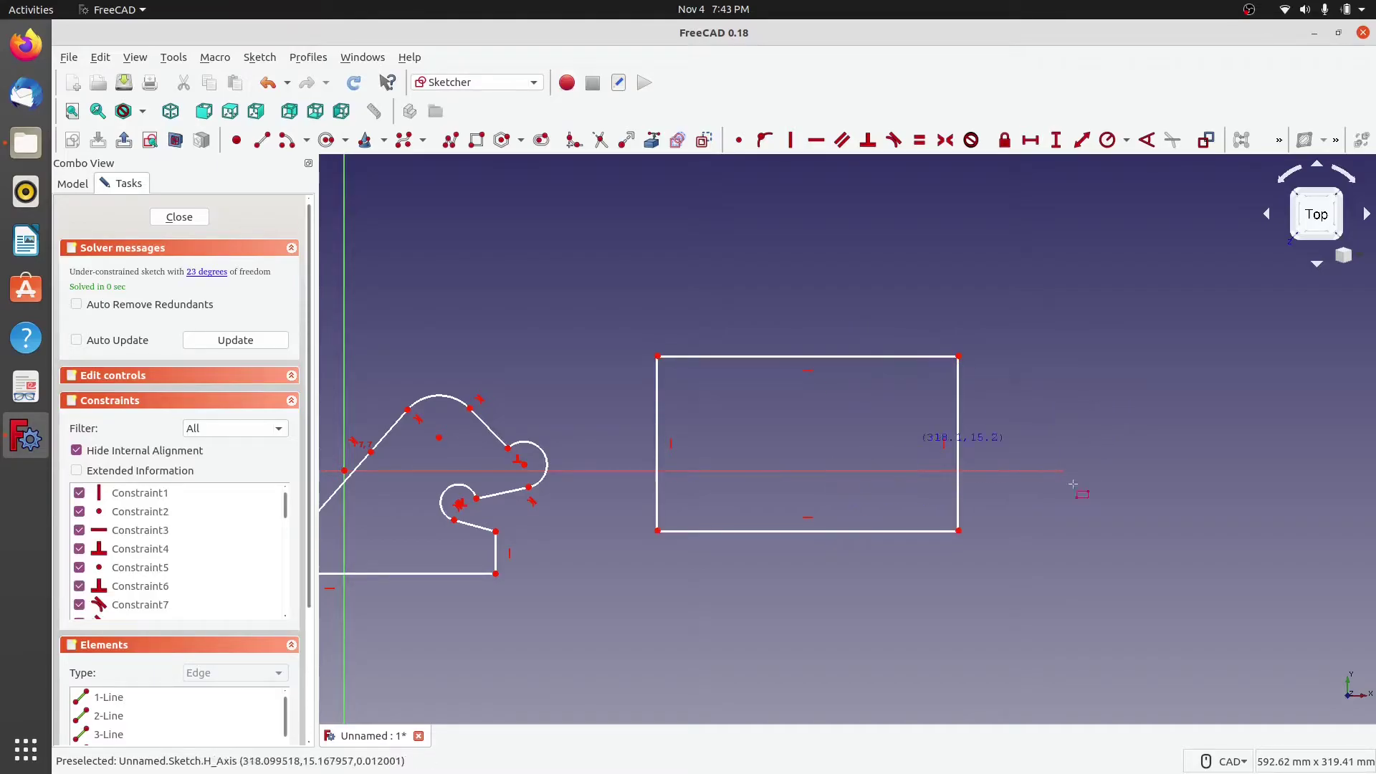
left_click(895, 246)
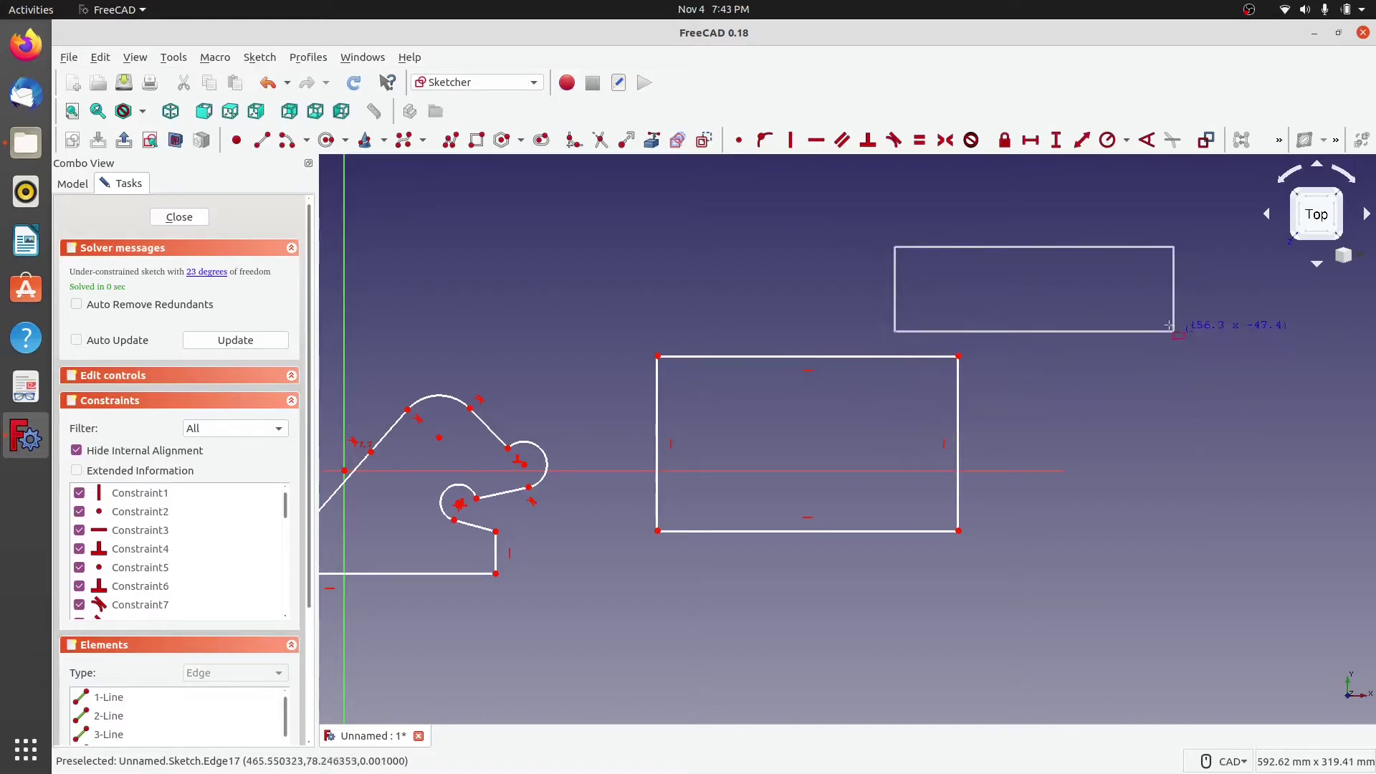
left_click(1103, 405)
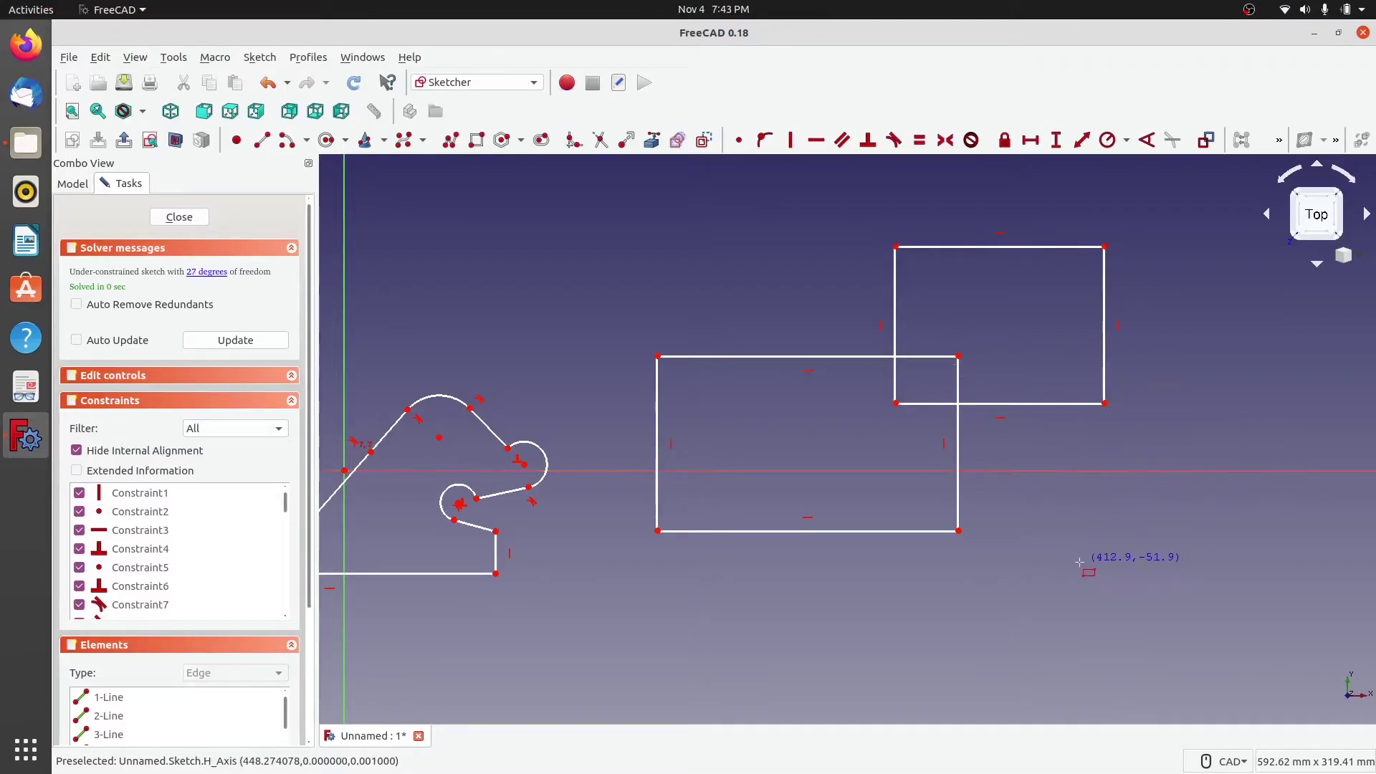
key("Escape")
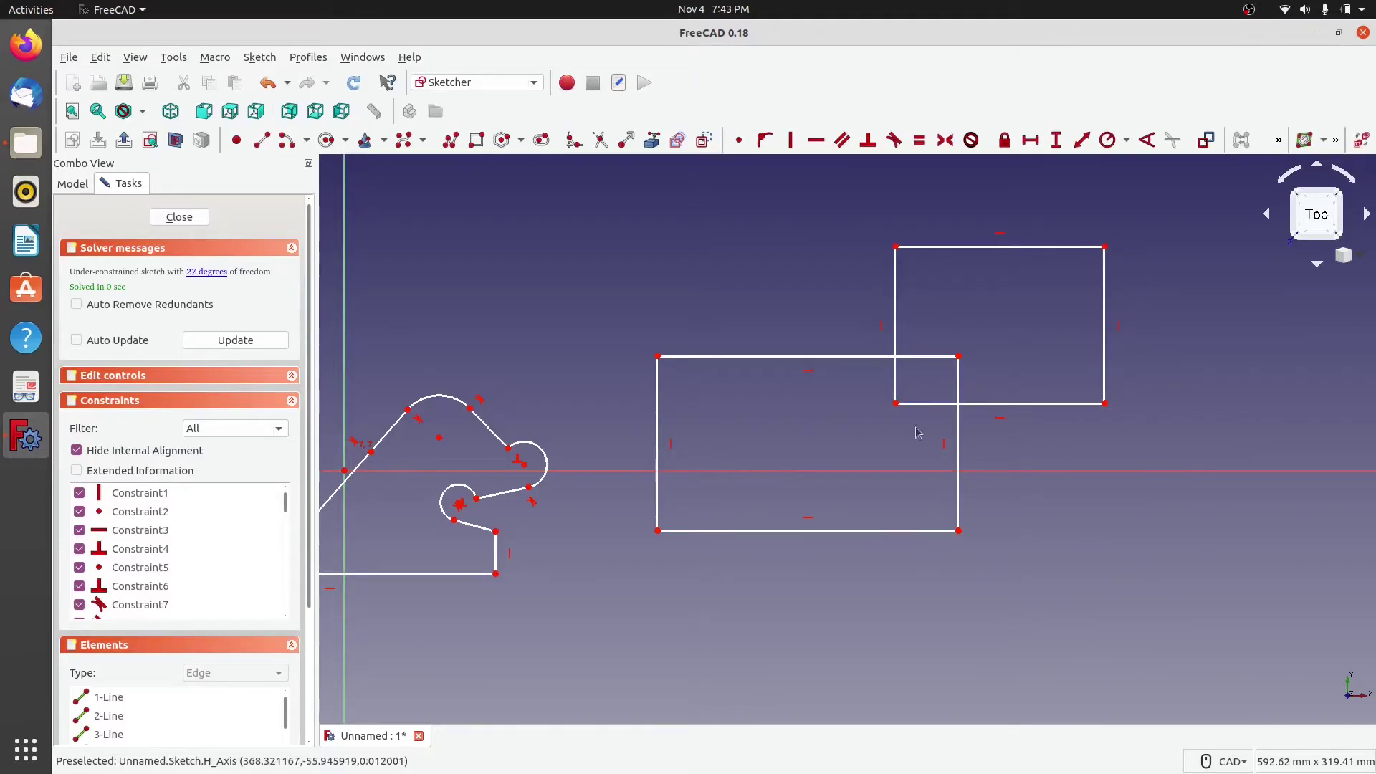
left_click(895, 299)
left_click(941, 248)
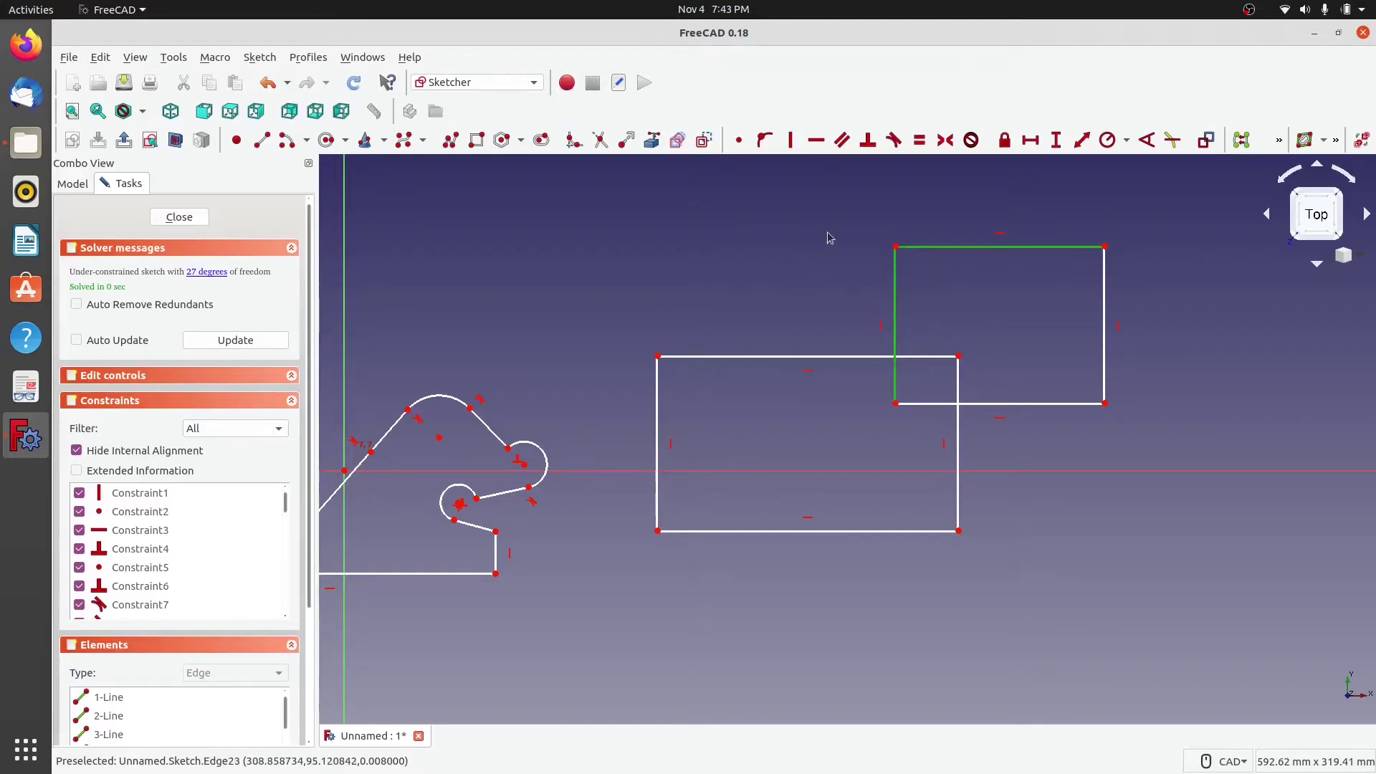
left_click(769, 260)
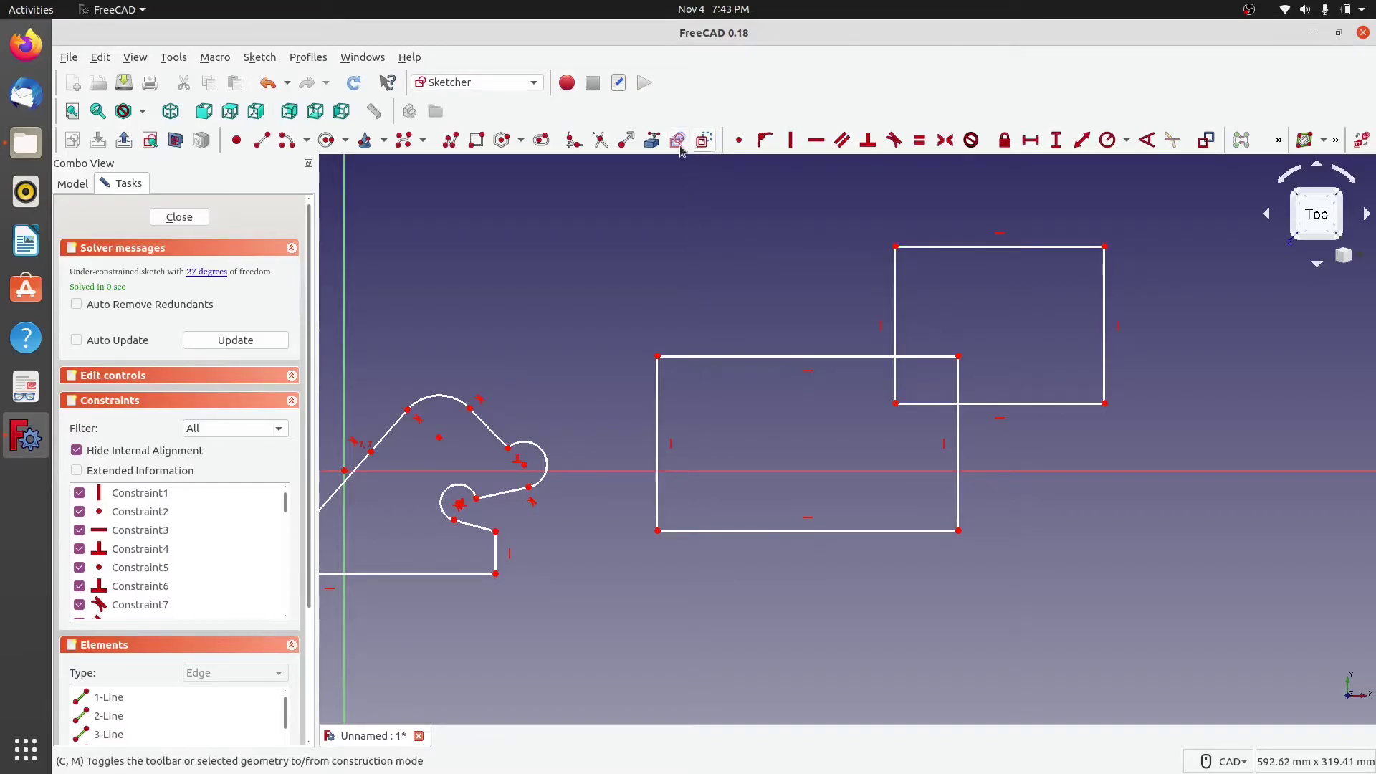
Step: Add a tall narrow rectangle and a wide flat rectangle above the large rectangle
left_click(476, 141)
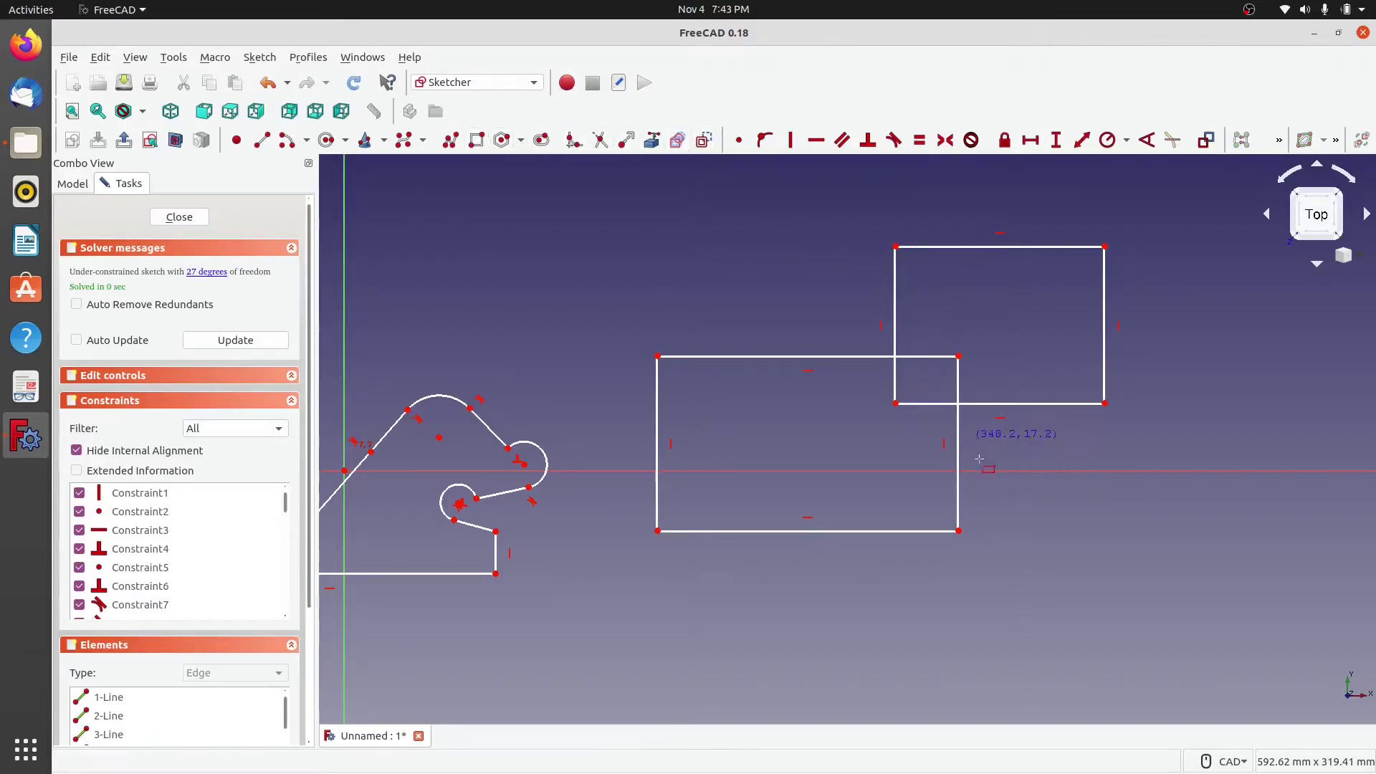
left_click(614, 225)
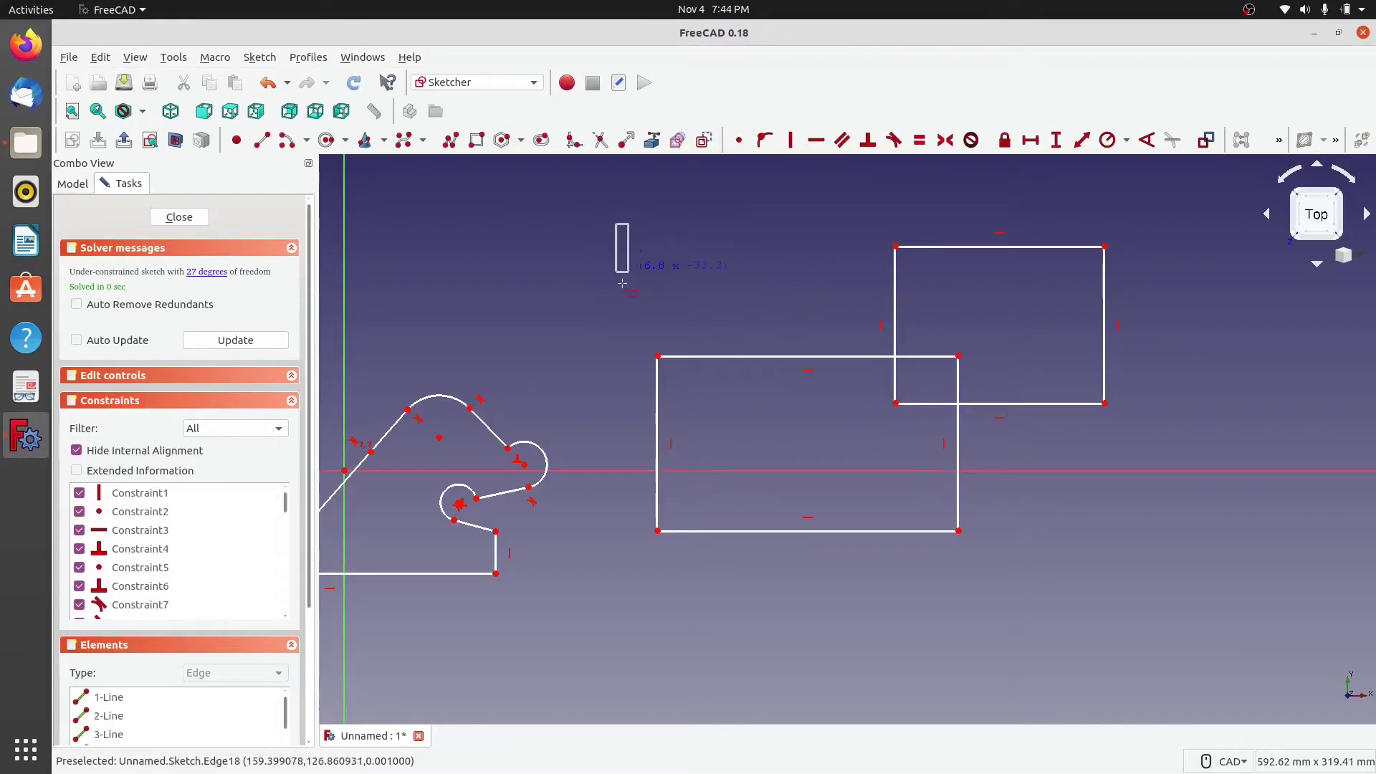
left_click(664, 344)
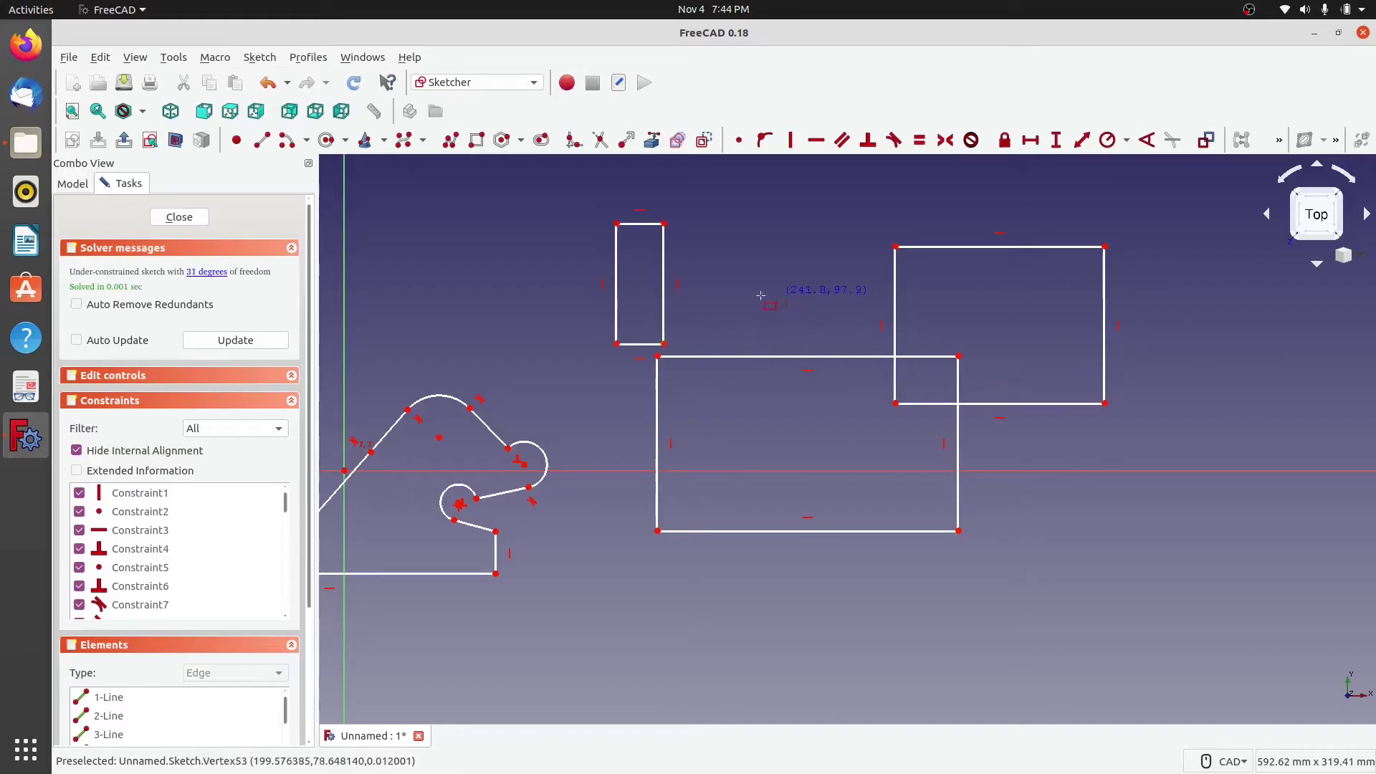
left_click(699, 242)
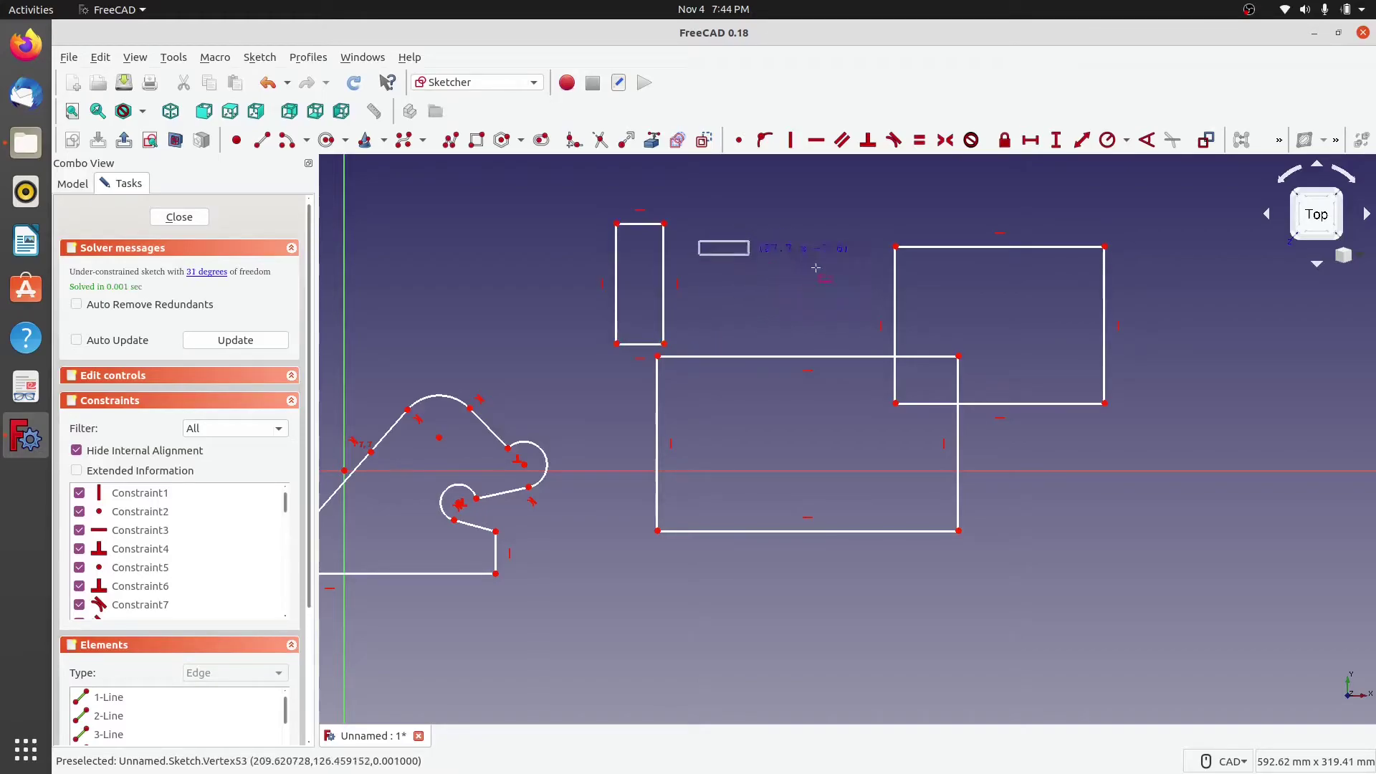
left_click(866, 277)
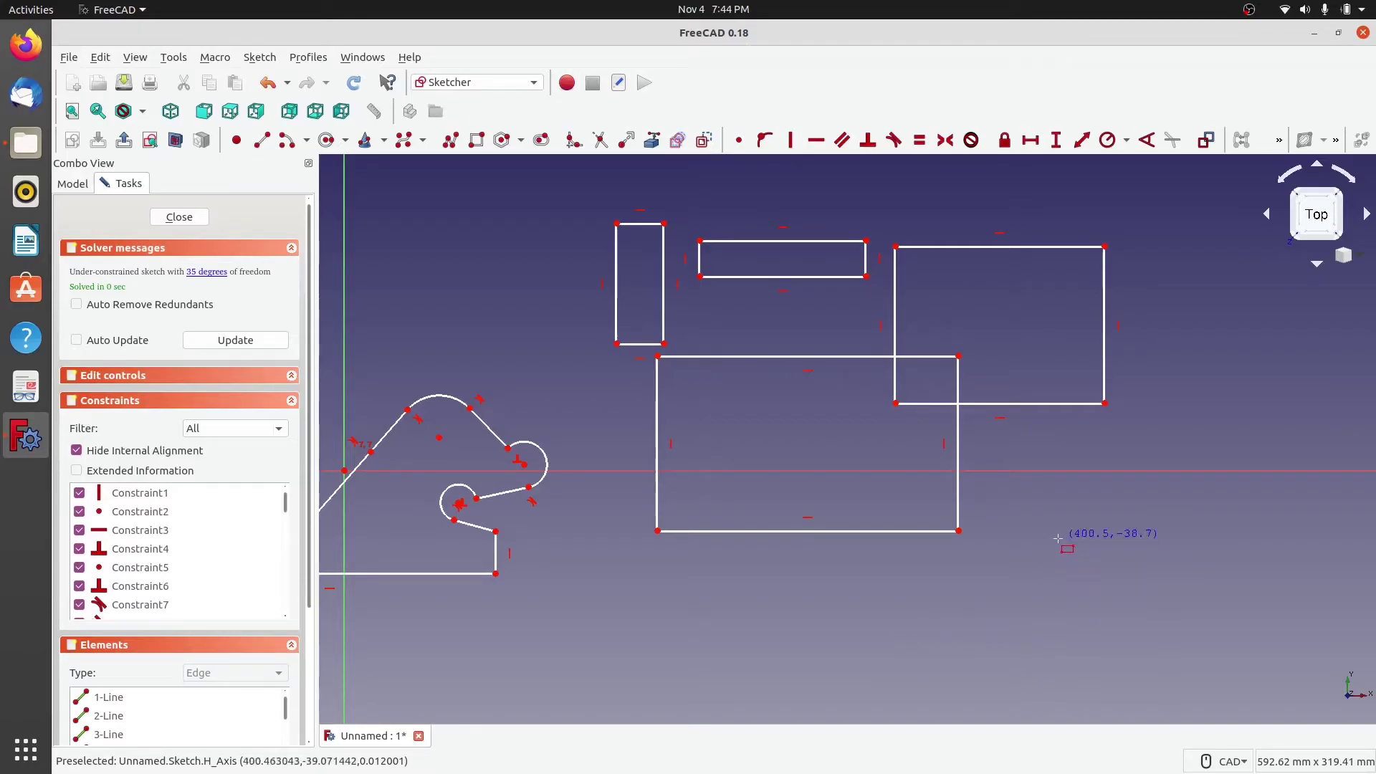
Step: Draw an equilateral triangle by center and corner above the horizontal axis, beyond the upper-right rectangle
mouse_move(1089, 451)
middle_mouse_down()
mouse_move(731, 483)
mouse_move(633, 463)
middle_mouse_up()
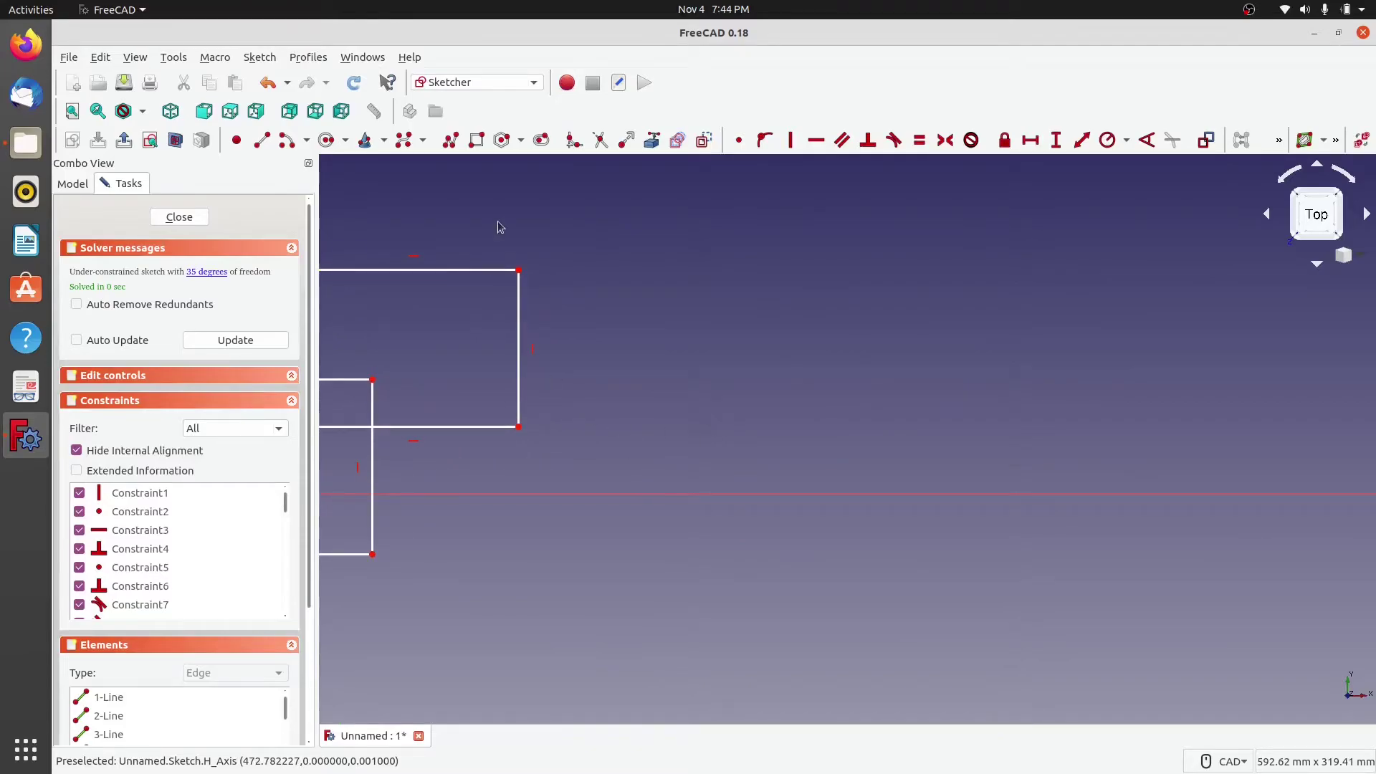
left_click(521, 142)
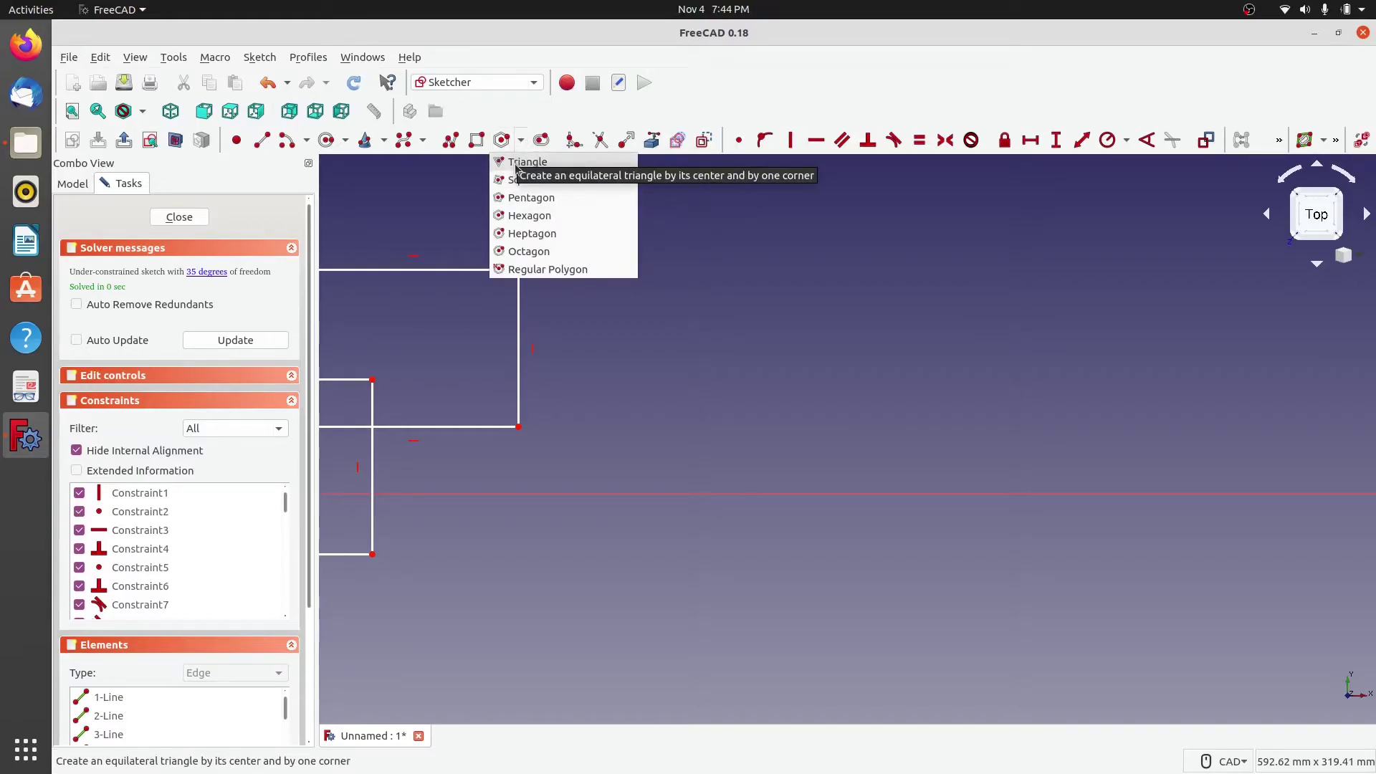
left_click(527, 162)
left_click(652, 287)
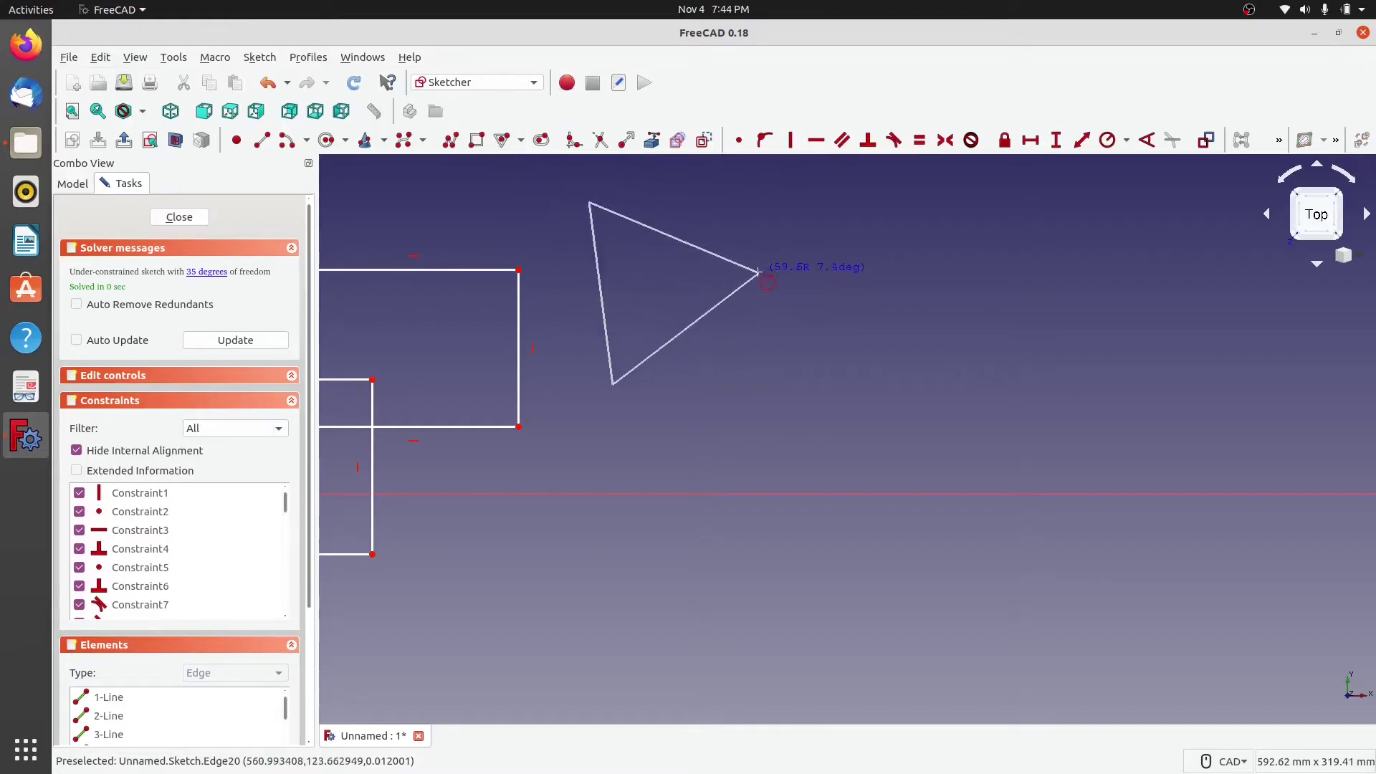
left_click(749, 273)
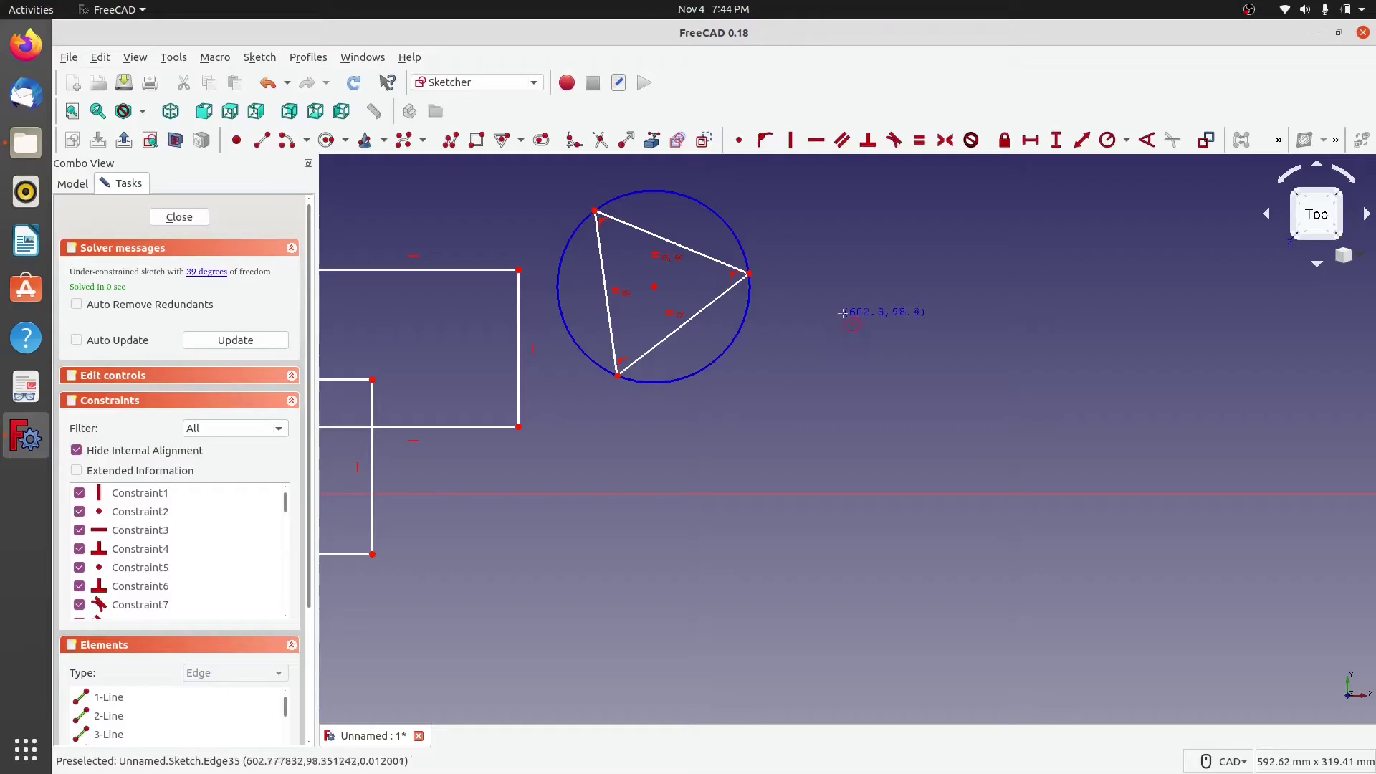
right_click(874, 288)
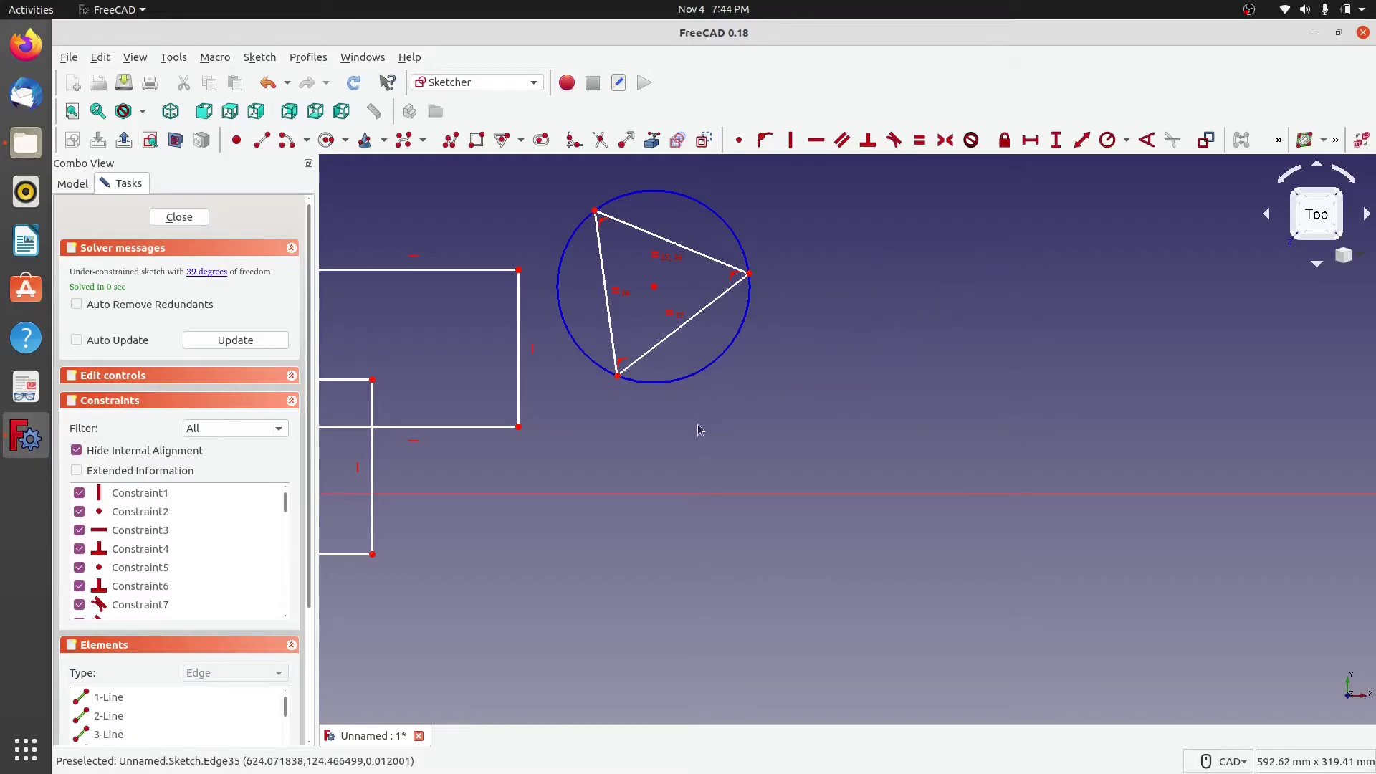
Step: Draw a tilted square by center and corner below and to the right of the triangle, spanning the horizontal axis
middle_click_drag(645, 451, 875, 455)
mouse_move(1191, 377)
middle_mouse_down()
mouse_move(854, 433)
mouse_move(830, 414)
middle_mouse_up()
scroll(830, 413, "up", 2)
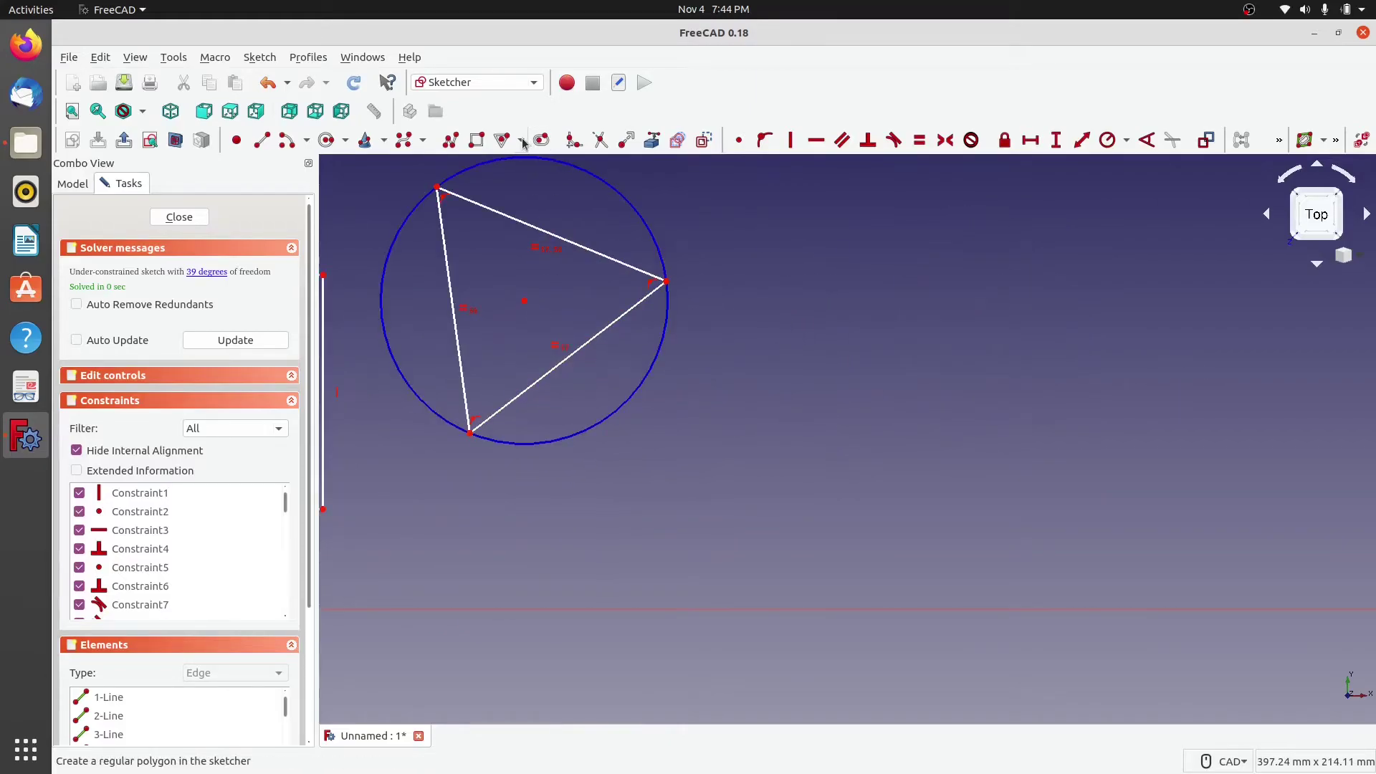
scroll(800, 334, "down", 2)
scroll(917, 438, "down", 2)
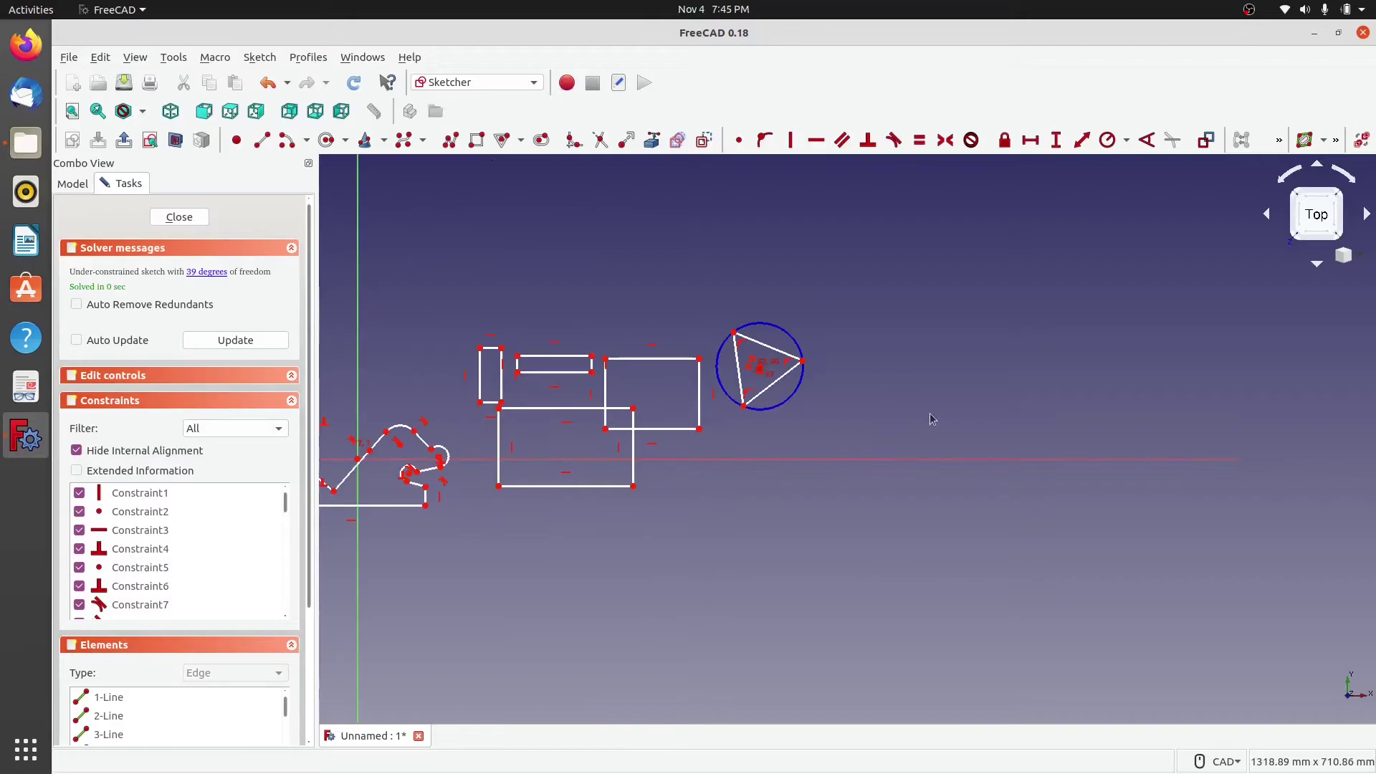
scroll(814, 374, "down", 2)
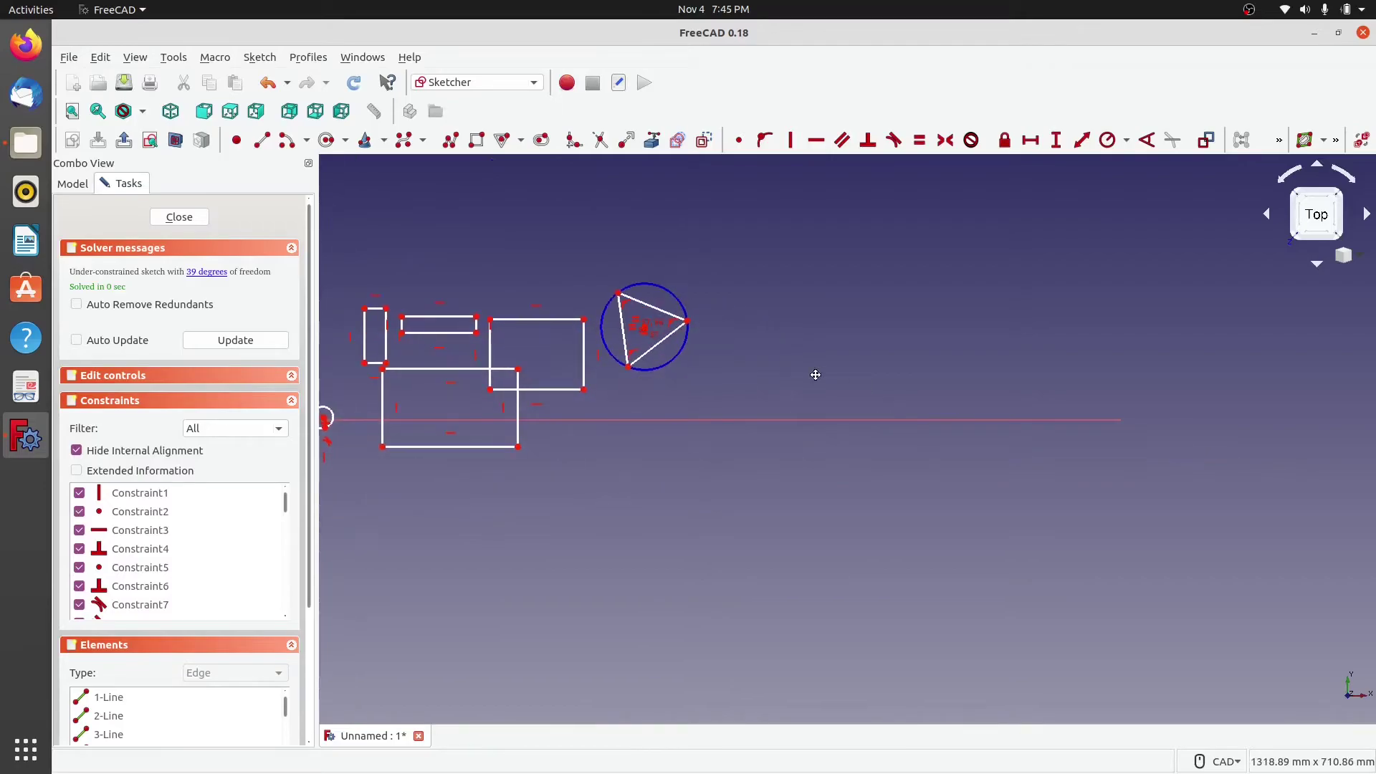
left_click(521, 143)
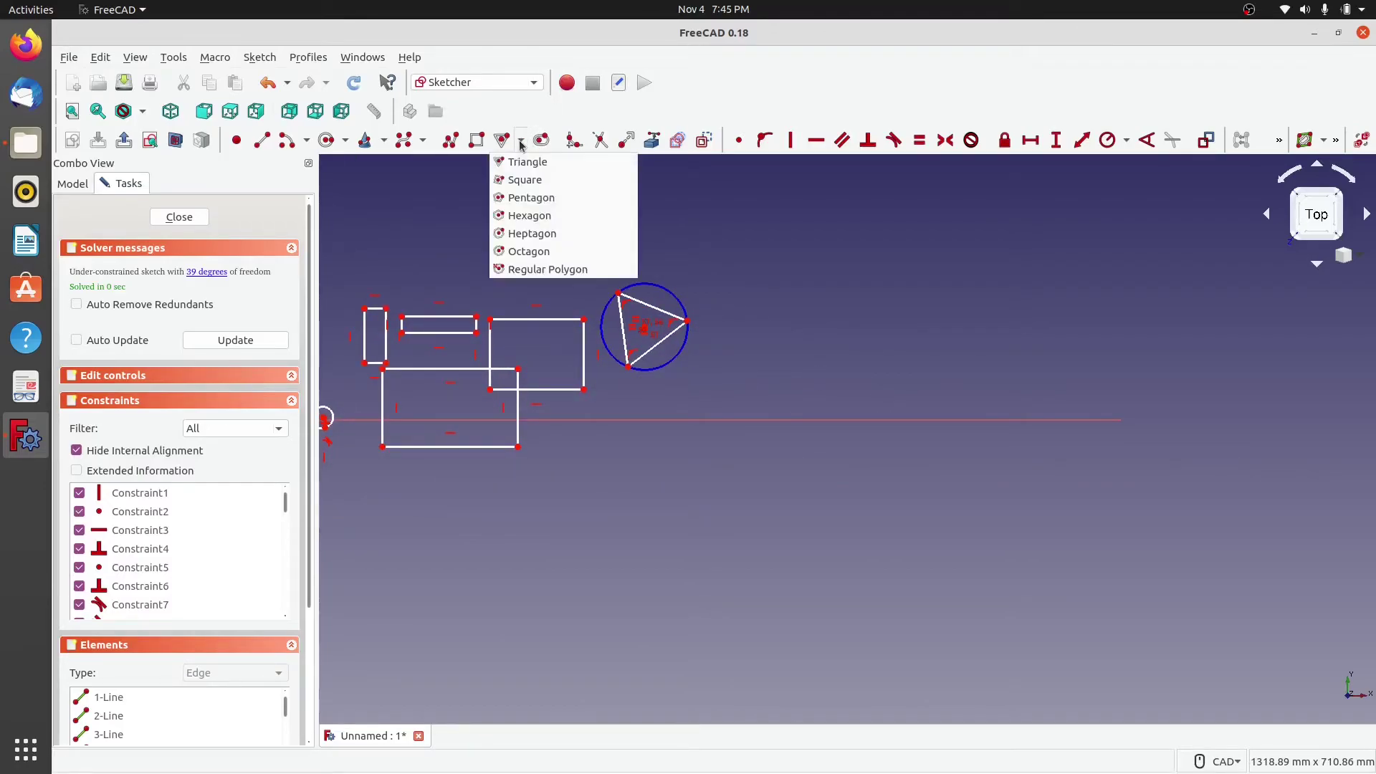
left_click(513, 181)
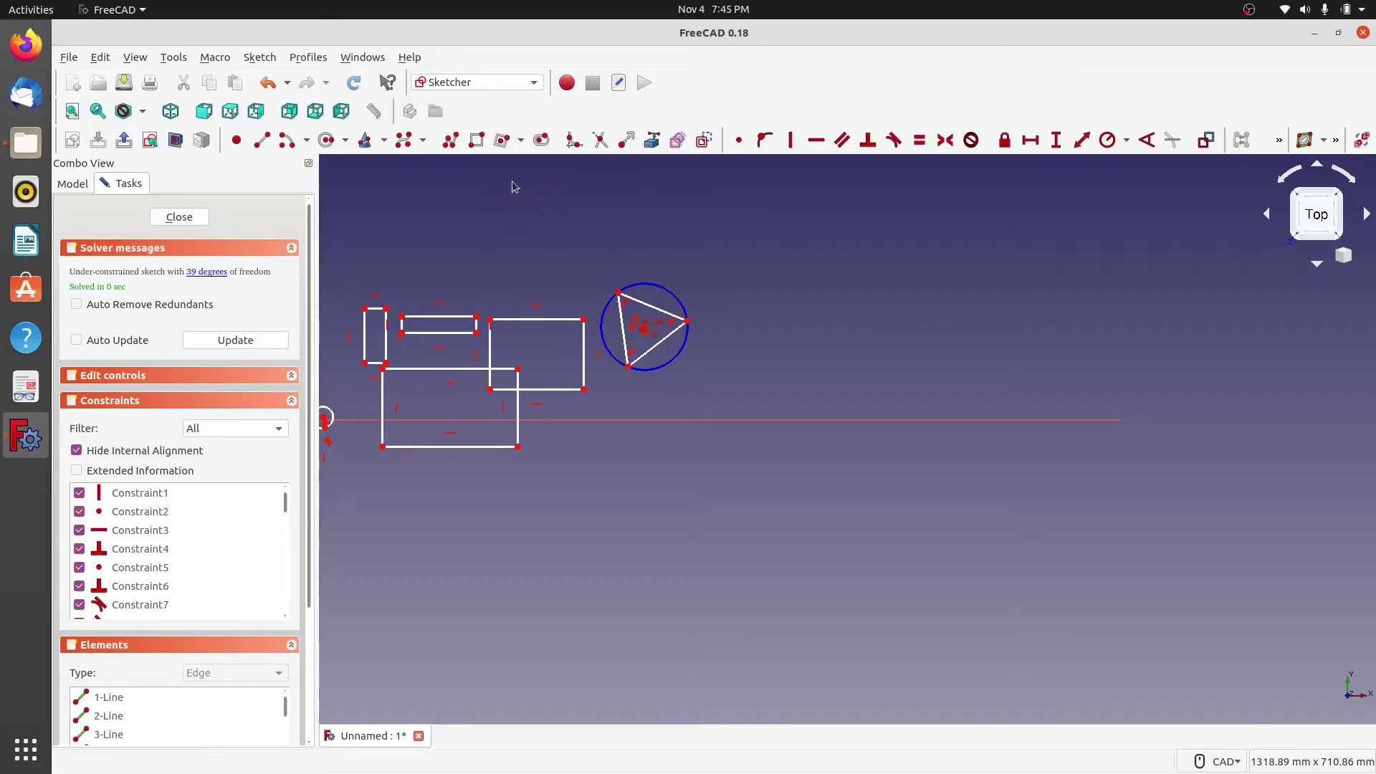
left_click(750, 471)
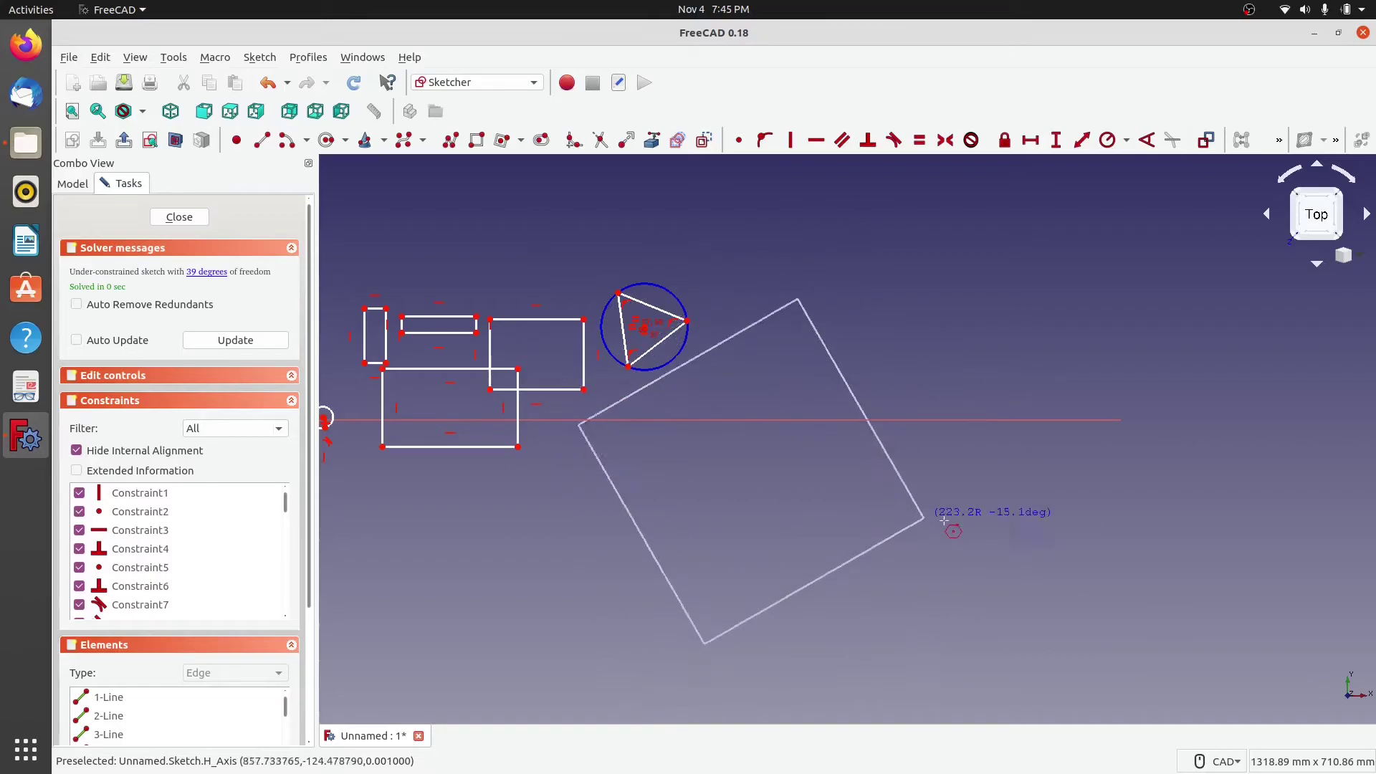
left_click(872, 511)
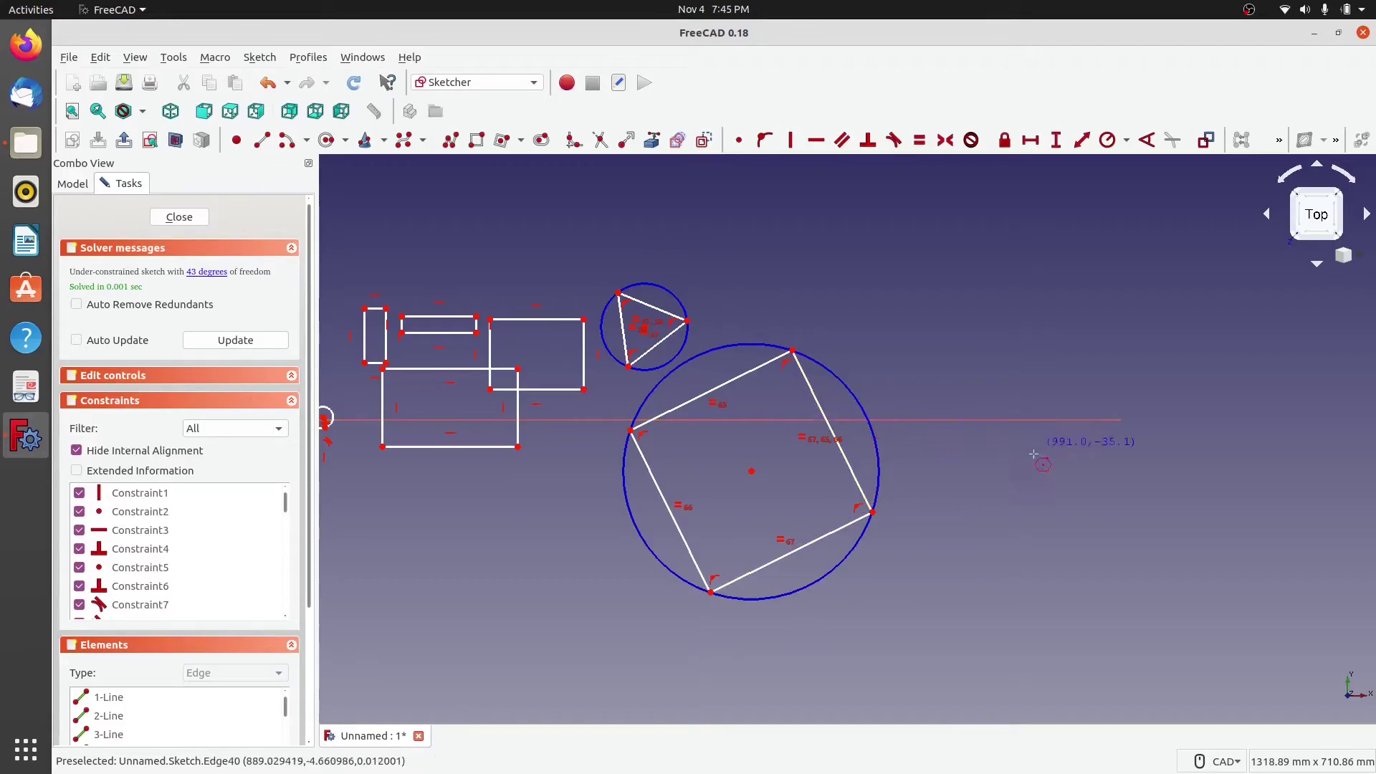
Step: Draw a regular pentagon of about 96 mm radius above the horizontal axis, to the upper right of the square
left_click(522, 142)
left_click(523, 199)
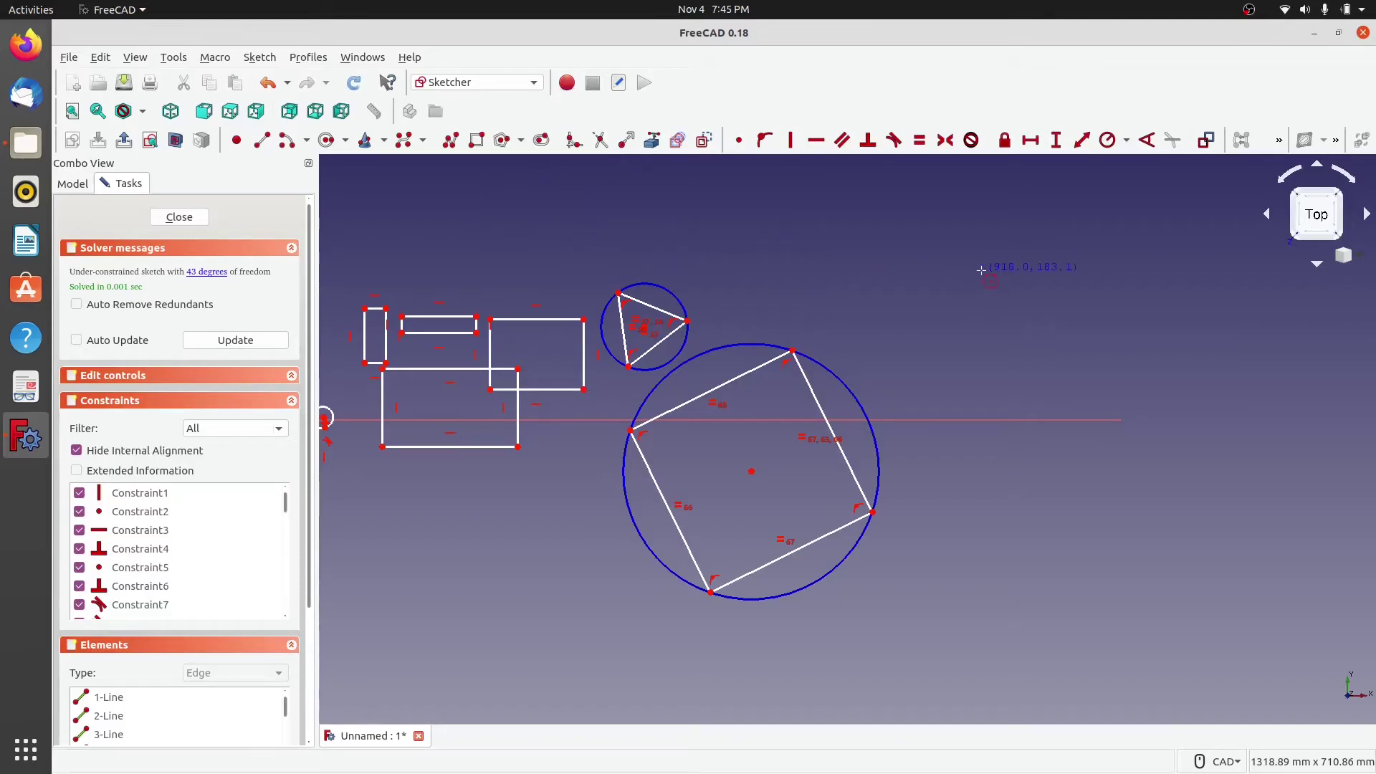
left_click(1009, 343)
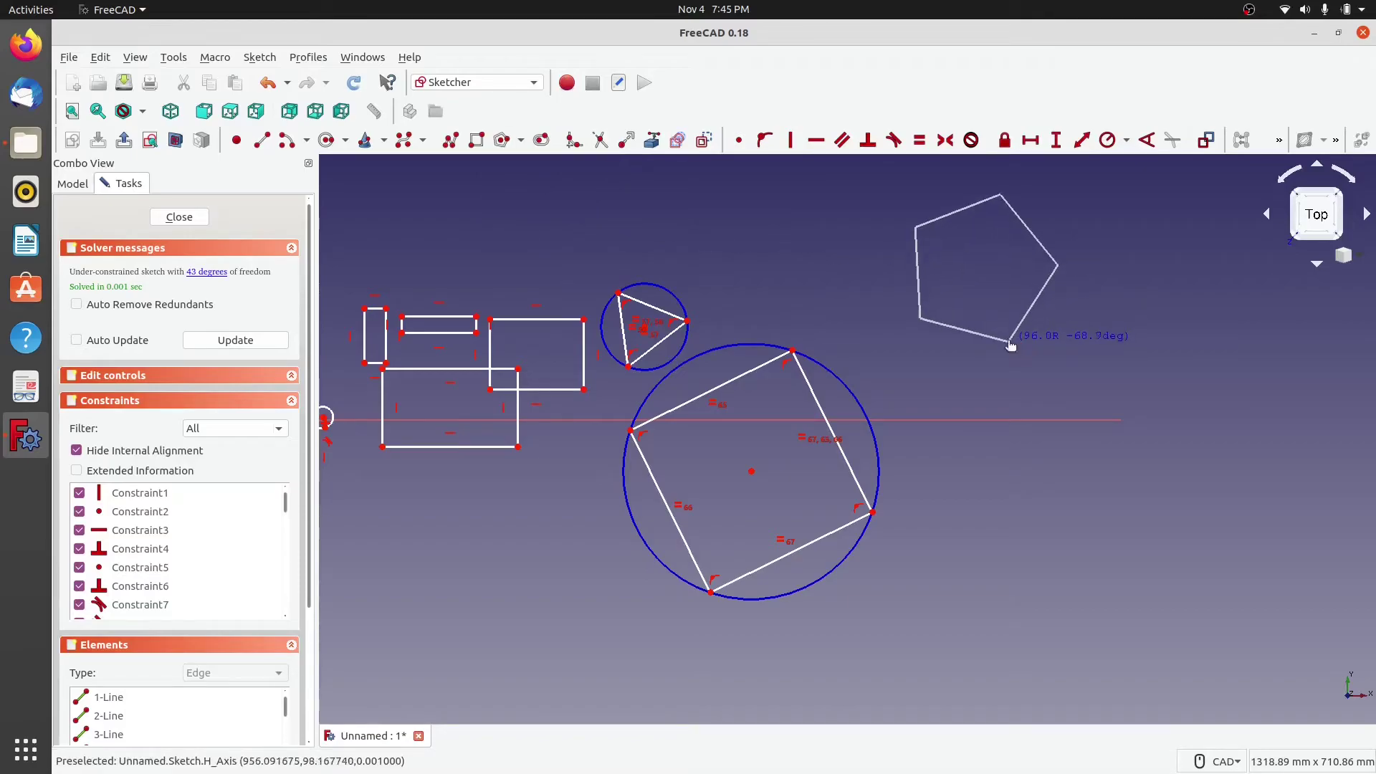
Step: Draw a regular hexagon by center and corner below the pentagon, spanning the horizontal axis
left_click(522, 142)
left_click(527, 215)
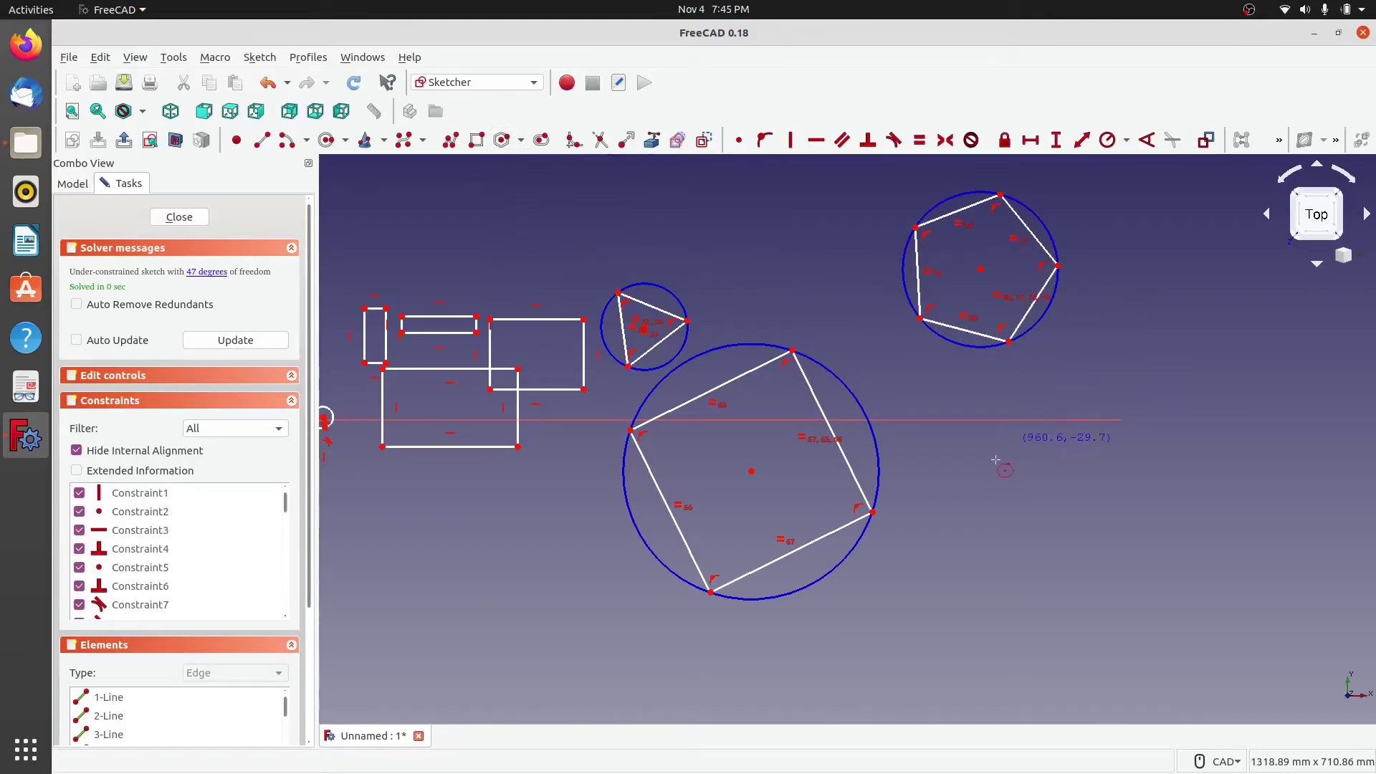
left_click(1052, 574)
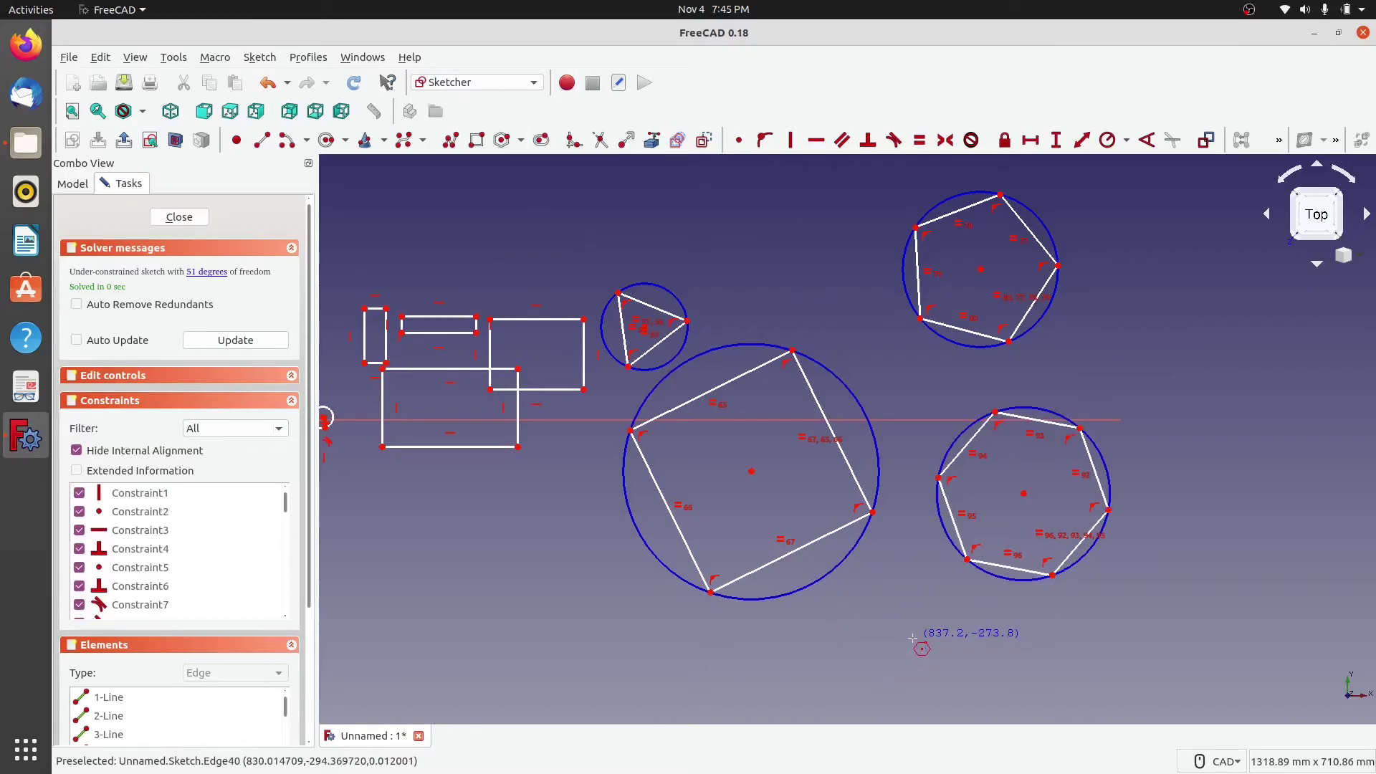
Step: Draw a regular heptagon by center and corner above the horizontal axis, to the lower right of the pentagon
left_click(527, 143)
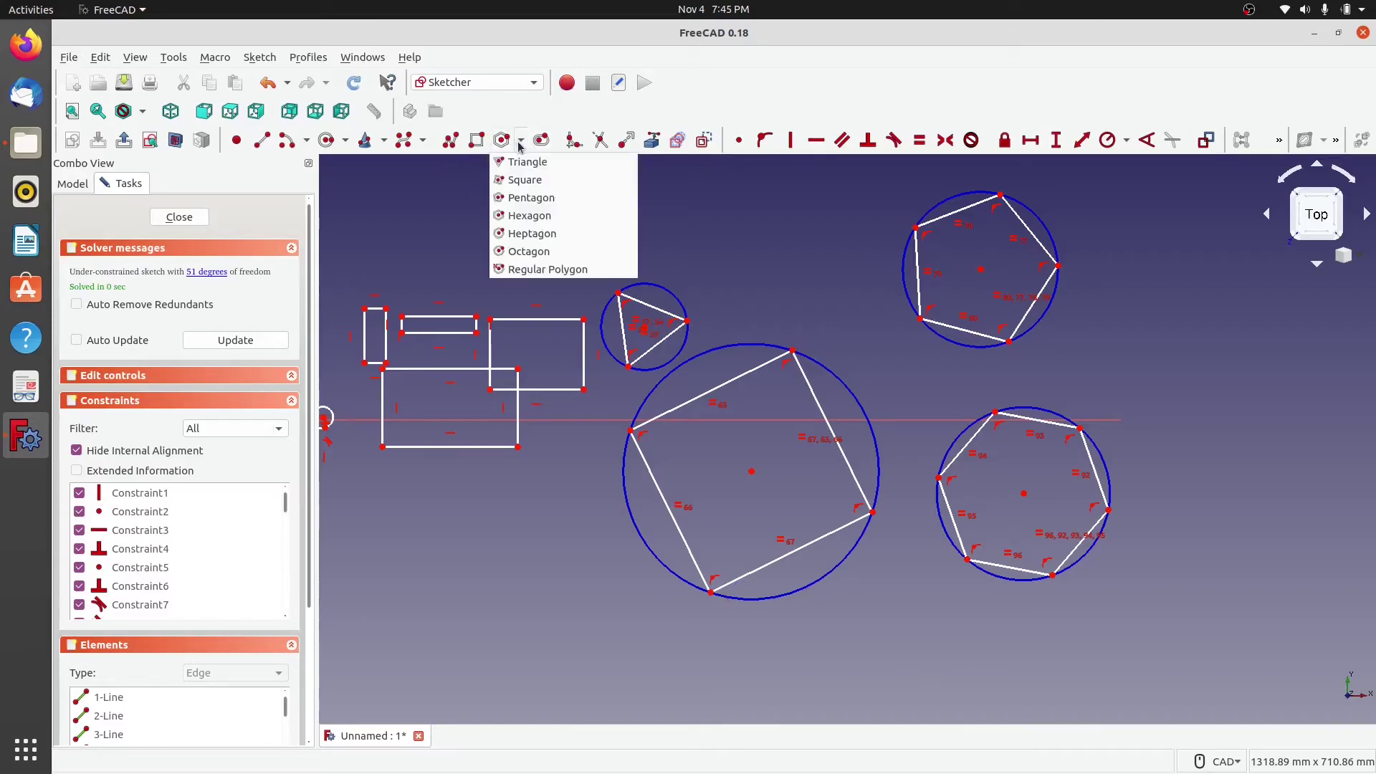
left_click(529, 233)
left_click(1186, 340)
left_click(1262, 372)
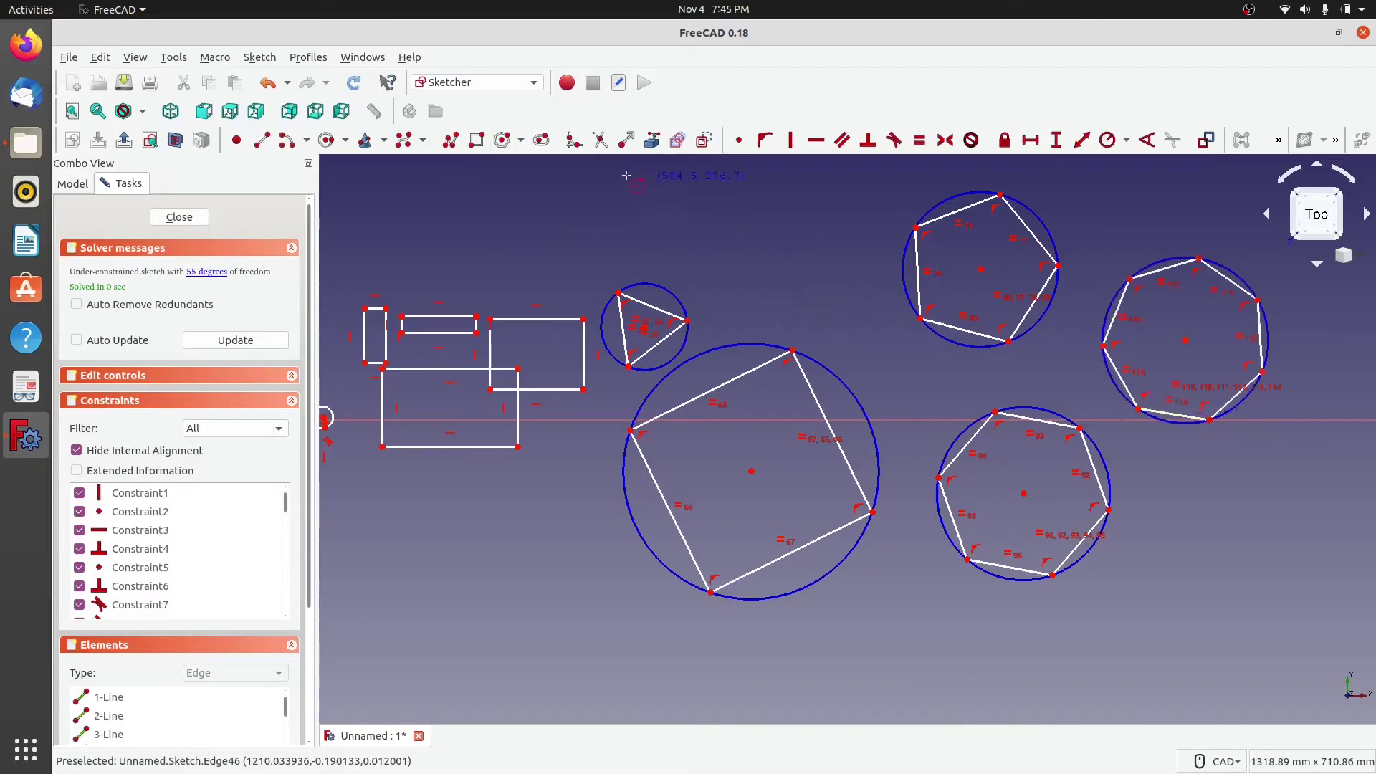
Step: Draw a 15-sided regular polygon to the lower right of the heptagon, centered below the horizontal axis
left_click(521, 143)
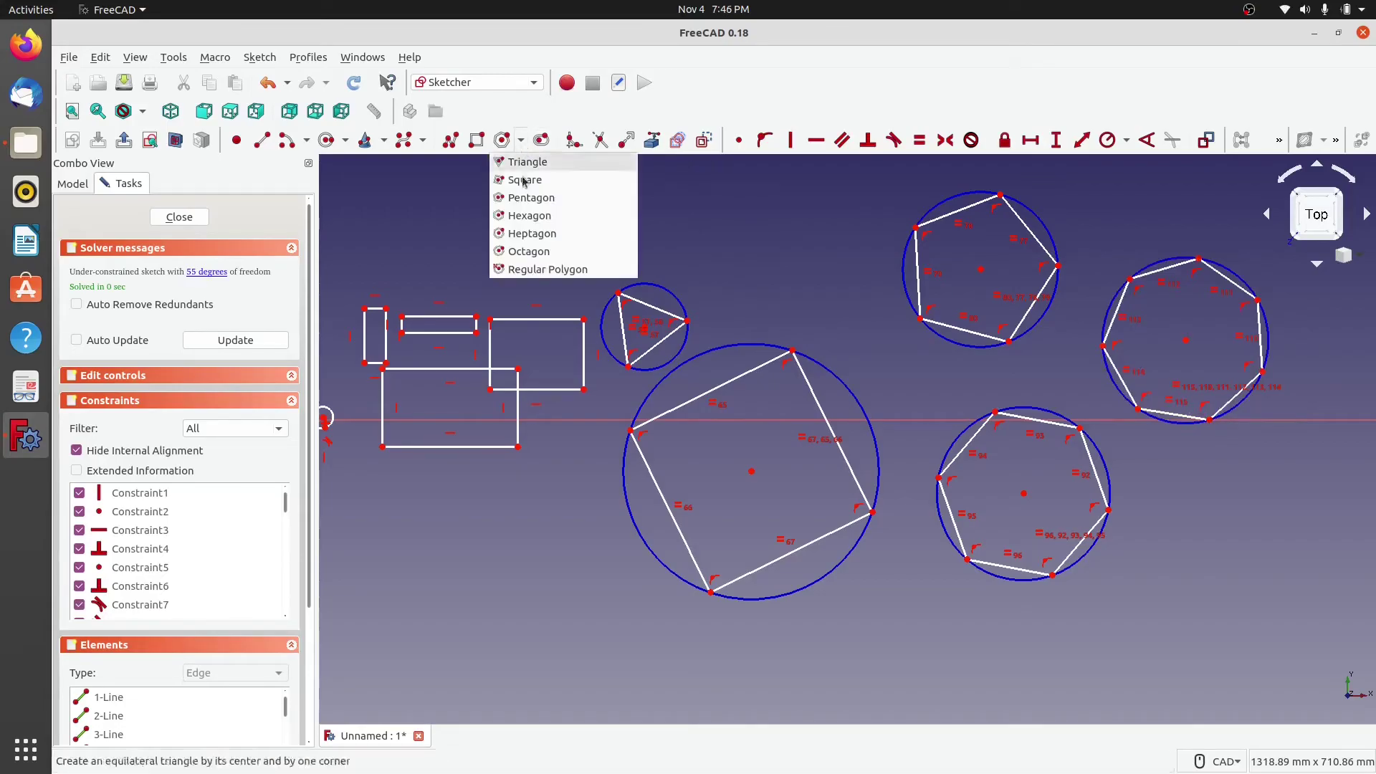
left_click(522, 272)
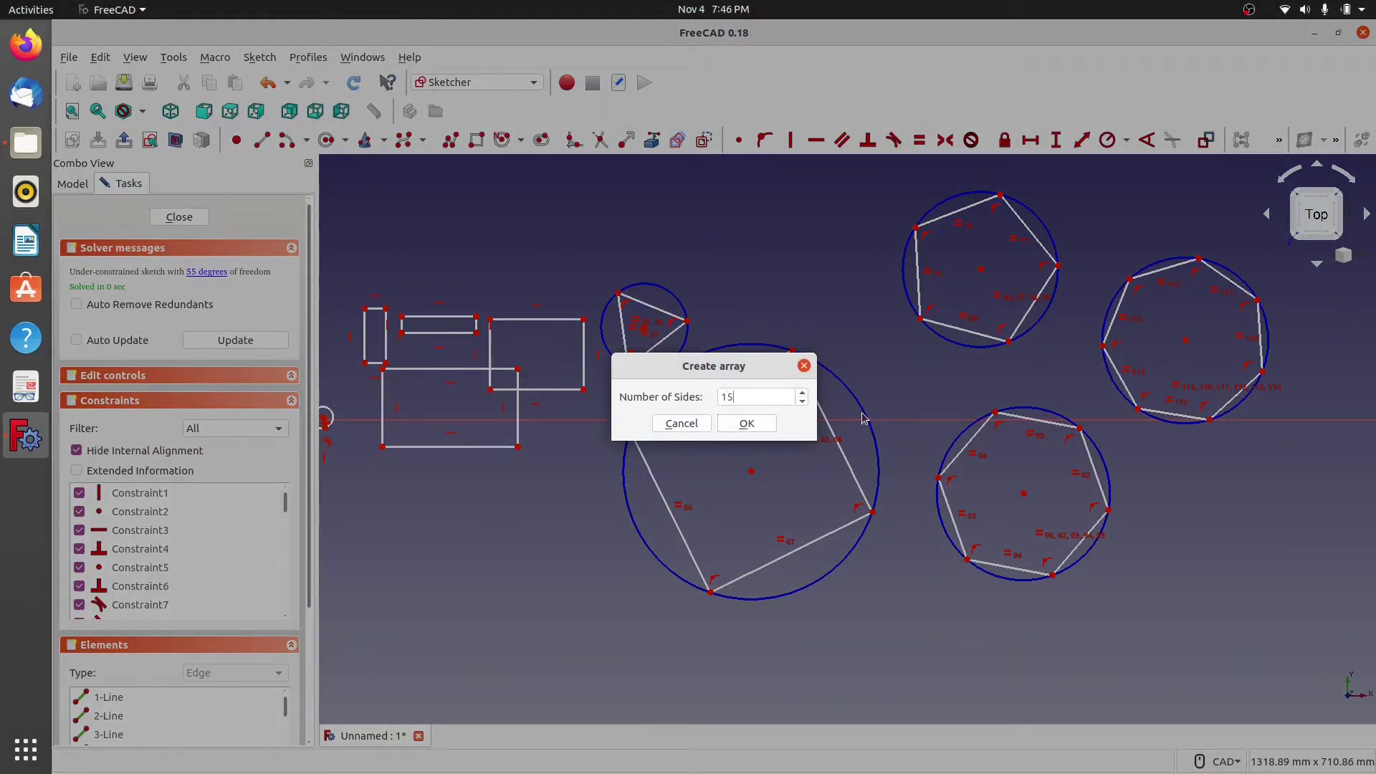
left_click(746, 423)
mouse_move(1305, 502)
middle_mouse_down()
mouse_move(638, 462)
mouse_move(700, 441)
middle_mouse_up()
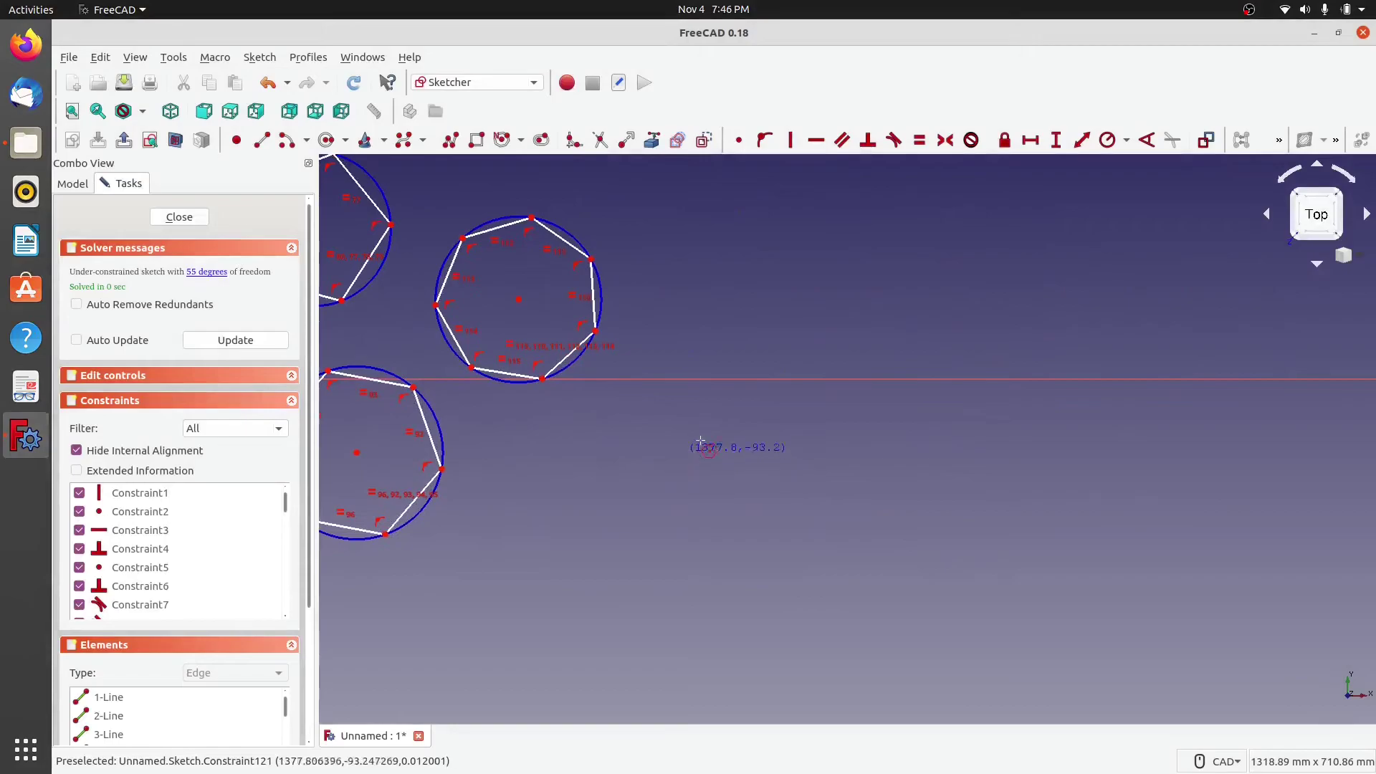
left_click(700, 443)
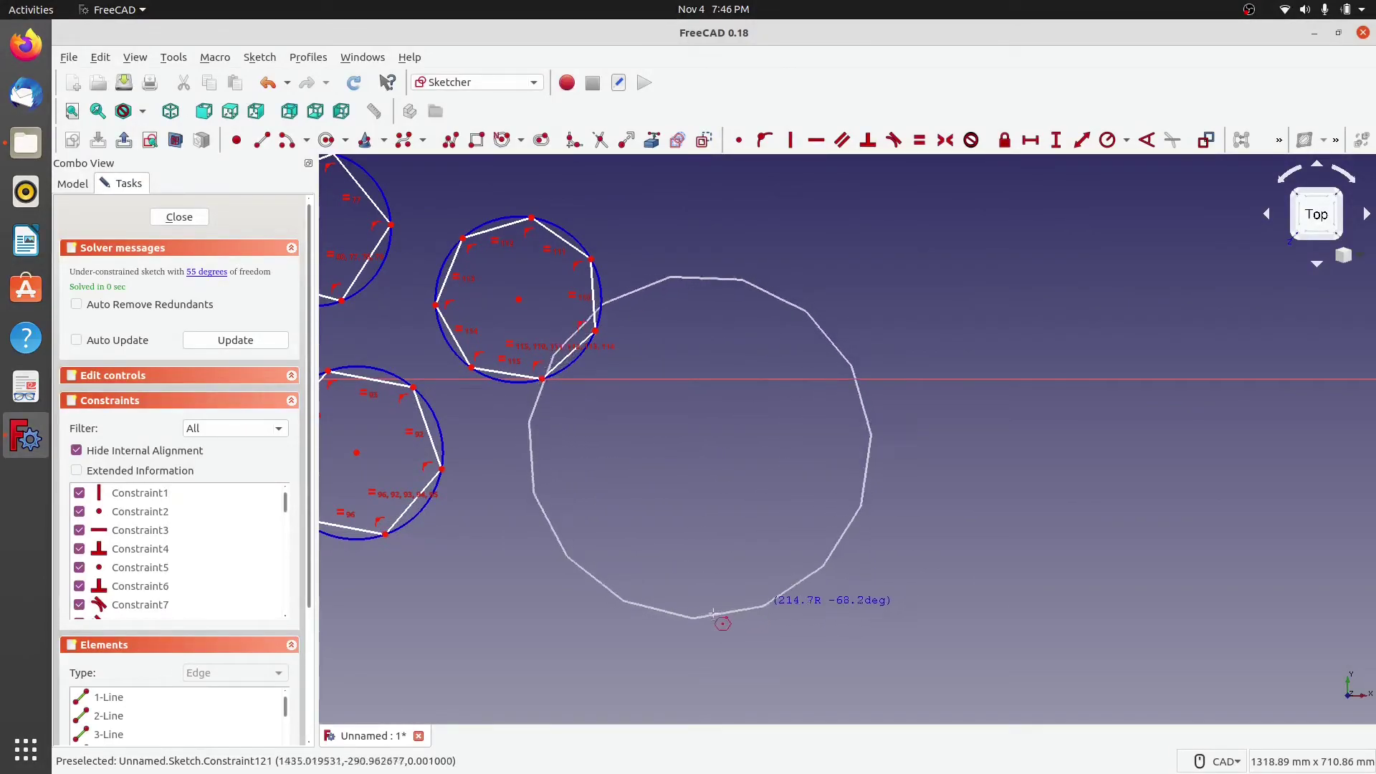
left_click(705, 568)
key("Escape")
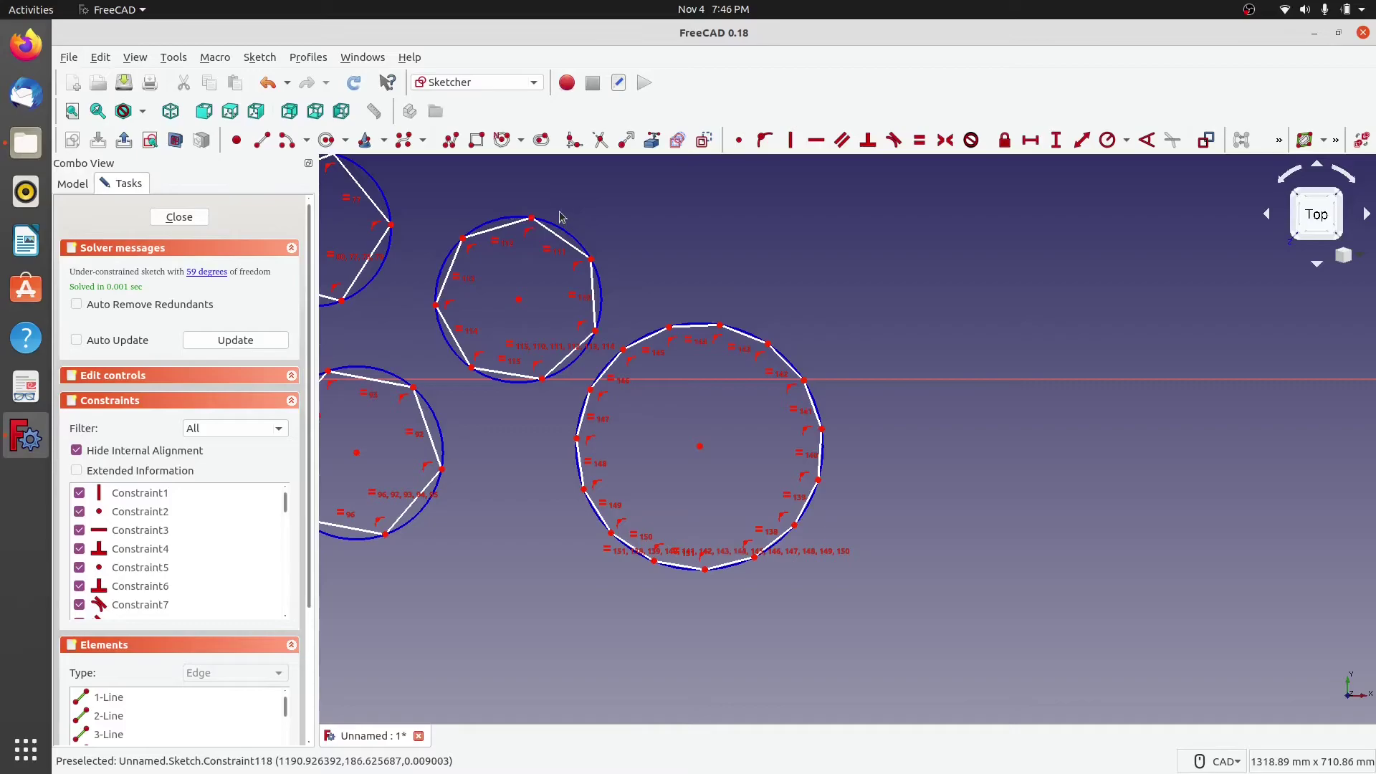
left_click(520, 142)
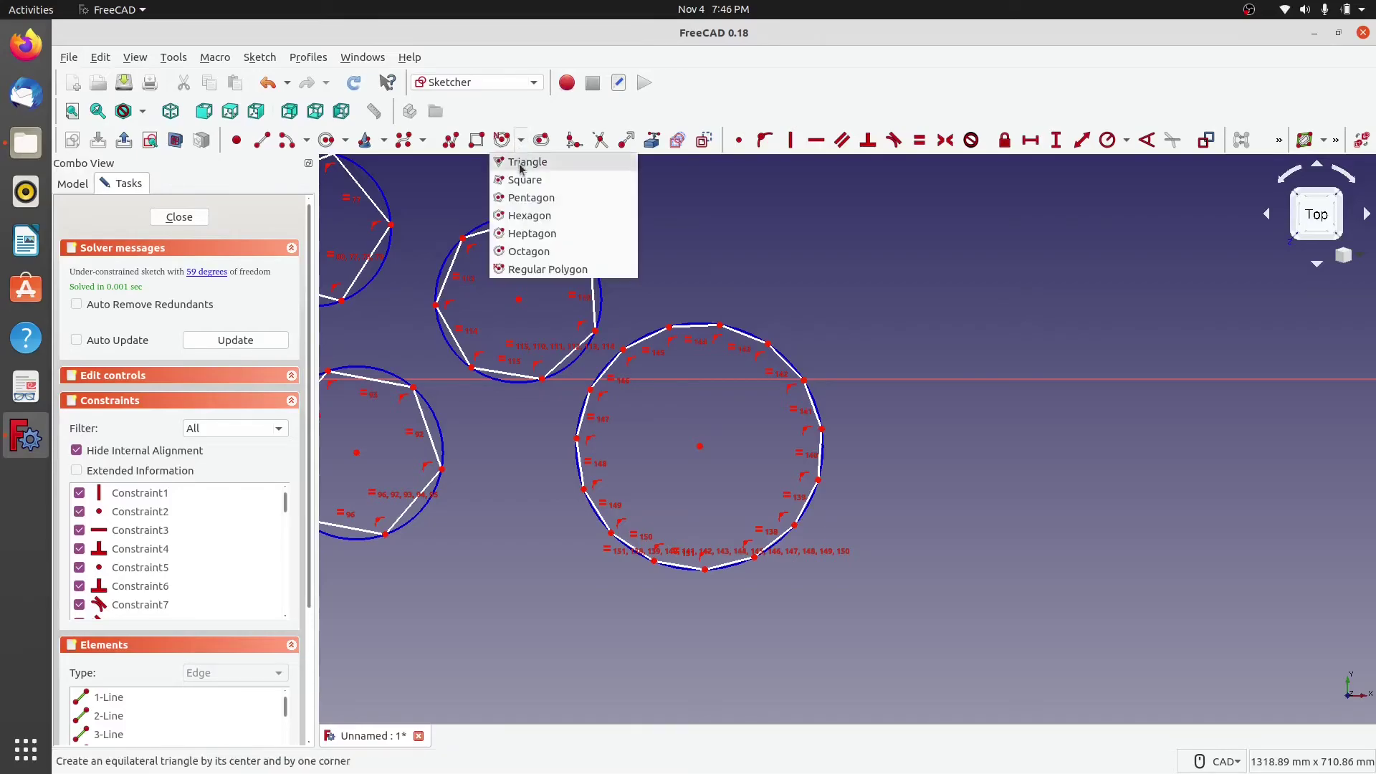
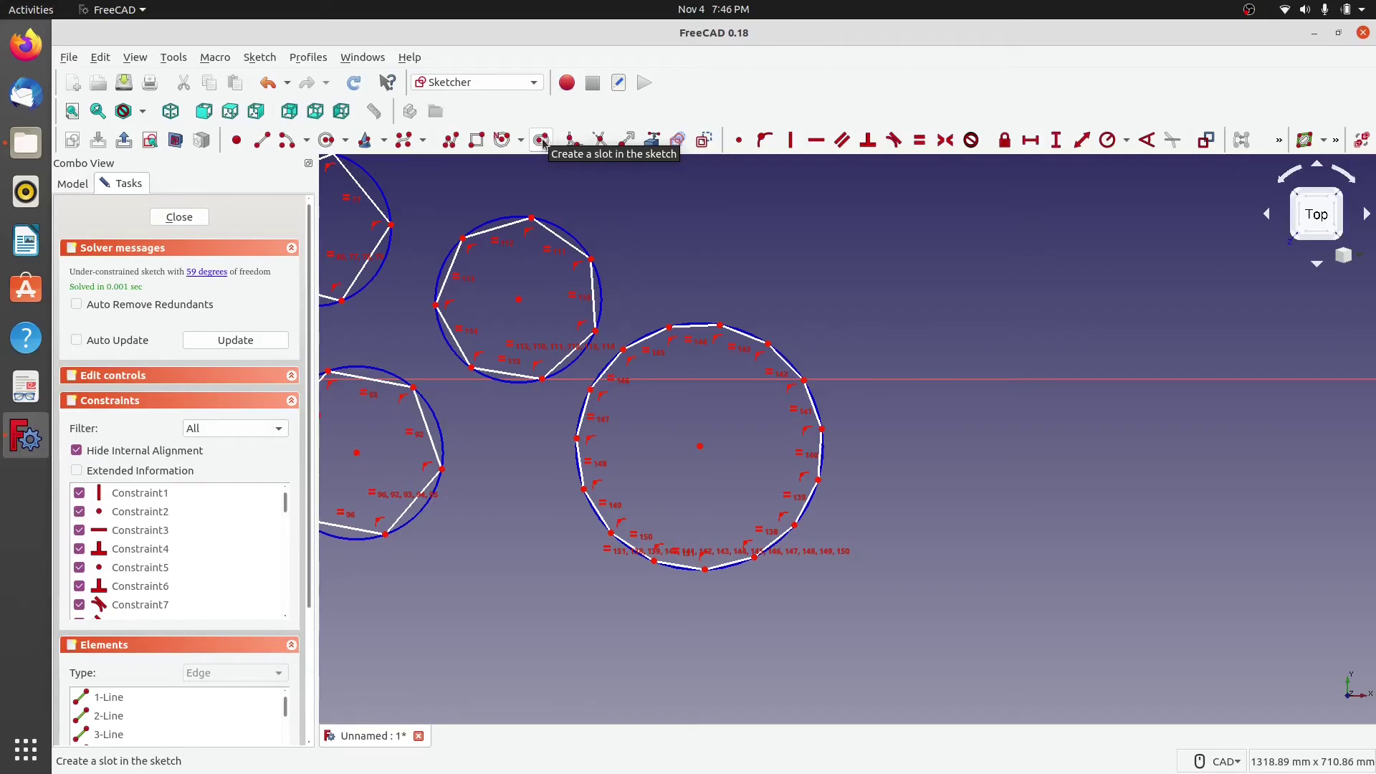
left_click(543, 141)
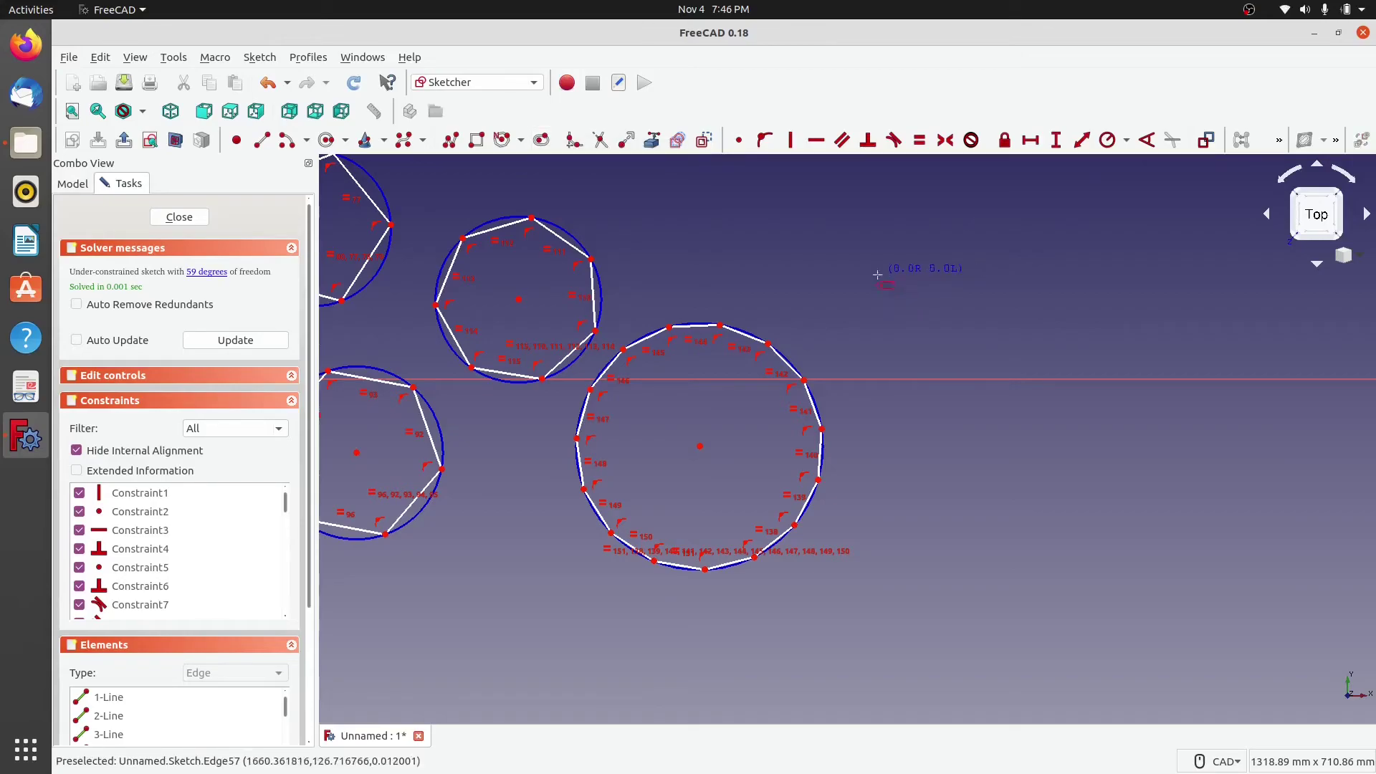
left_click(878, 276)
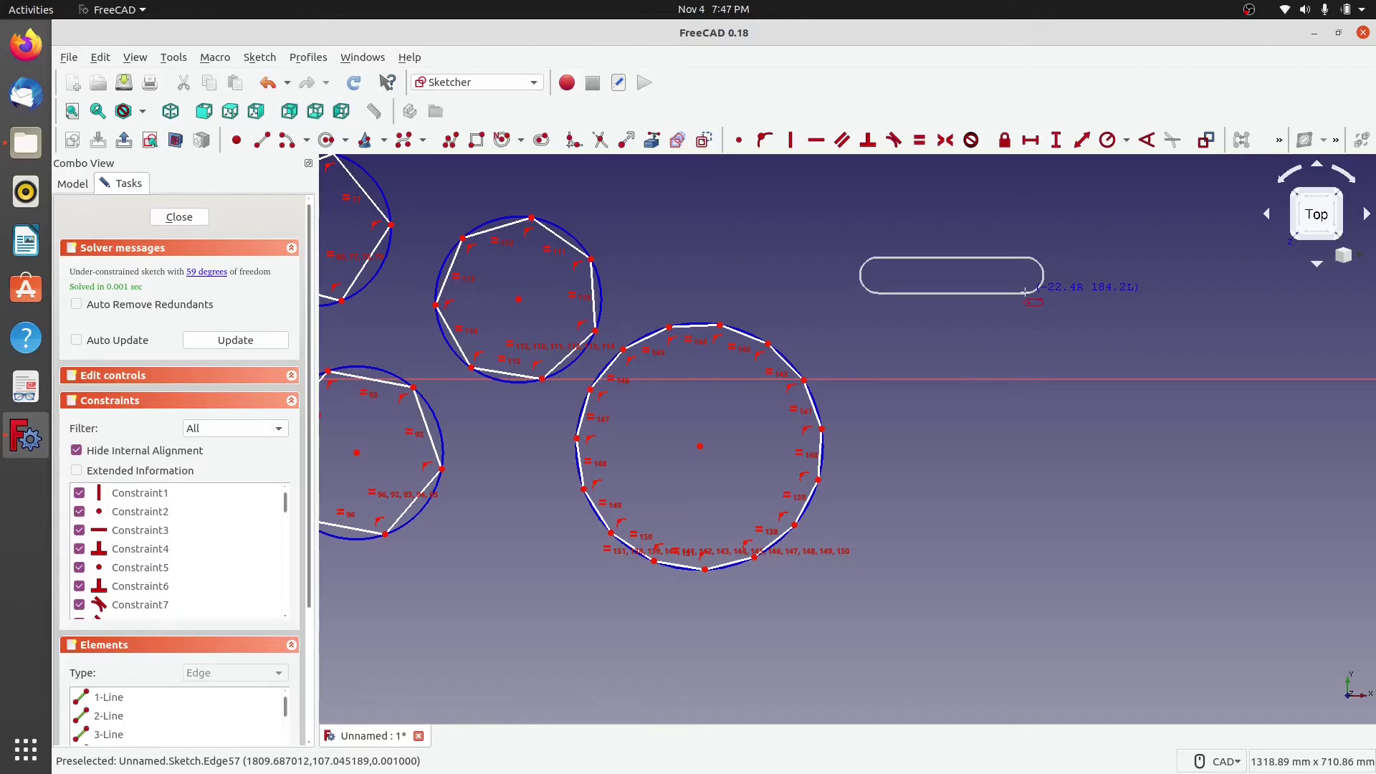
right_click(1024, 293)
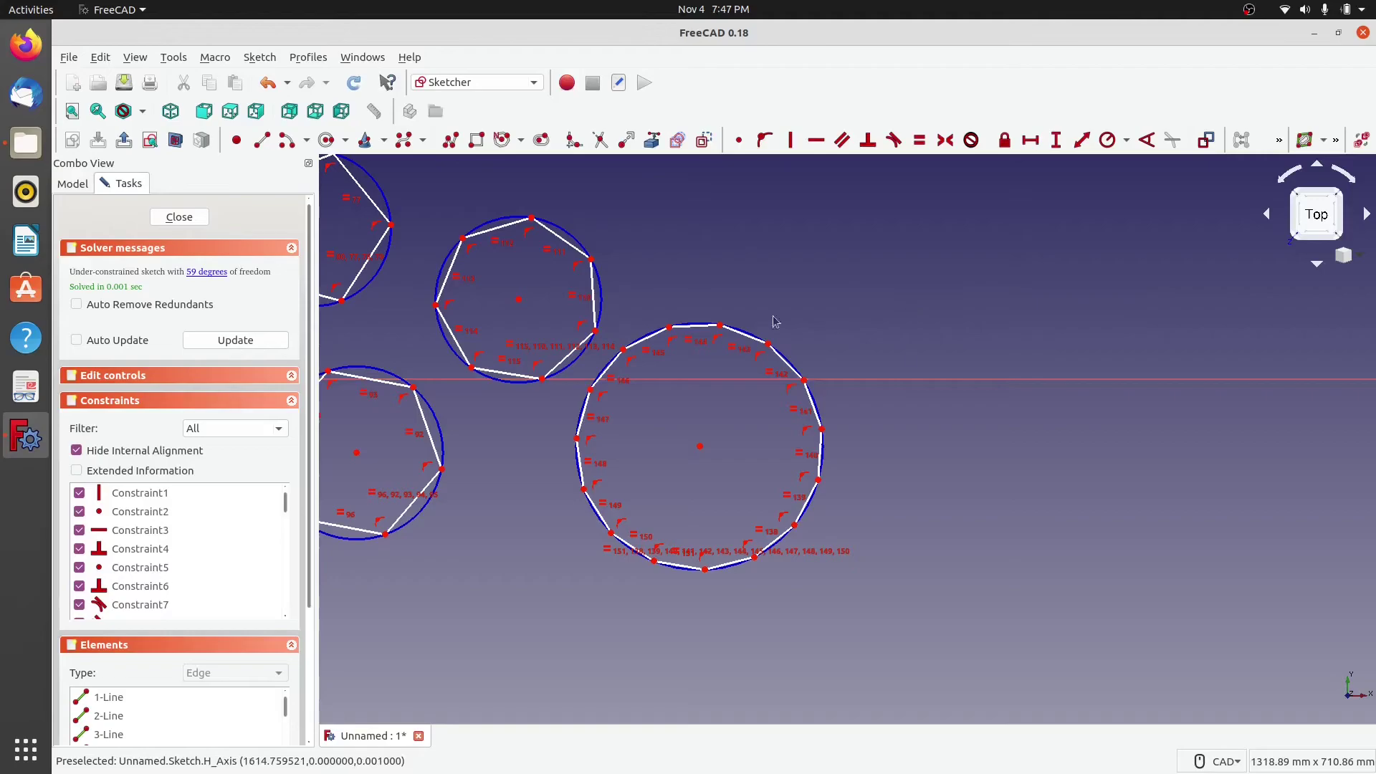
Step: Draw a narrow horizontal slot about 175 mm long above the horizontal axis, to the upper right of the 15-sided polygon
left_click(540, 142)
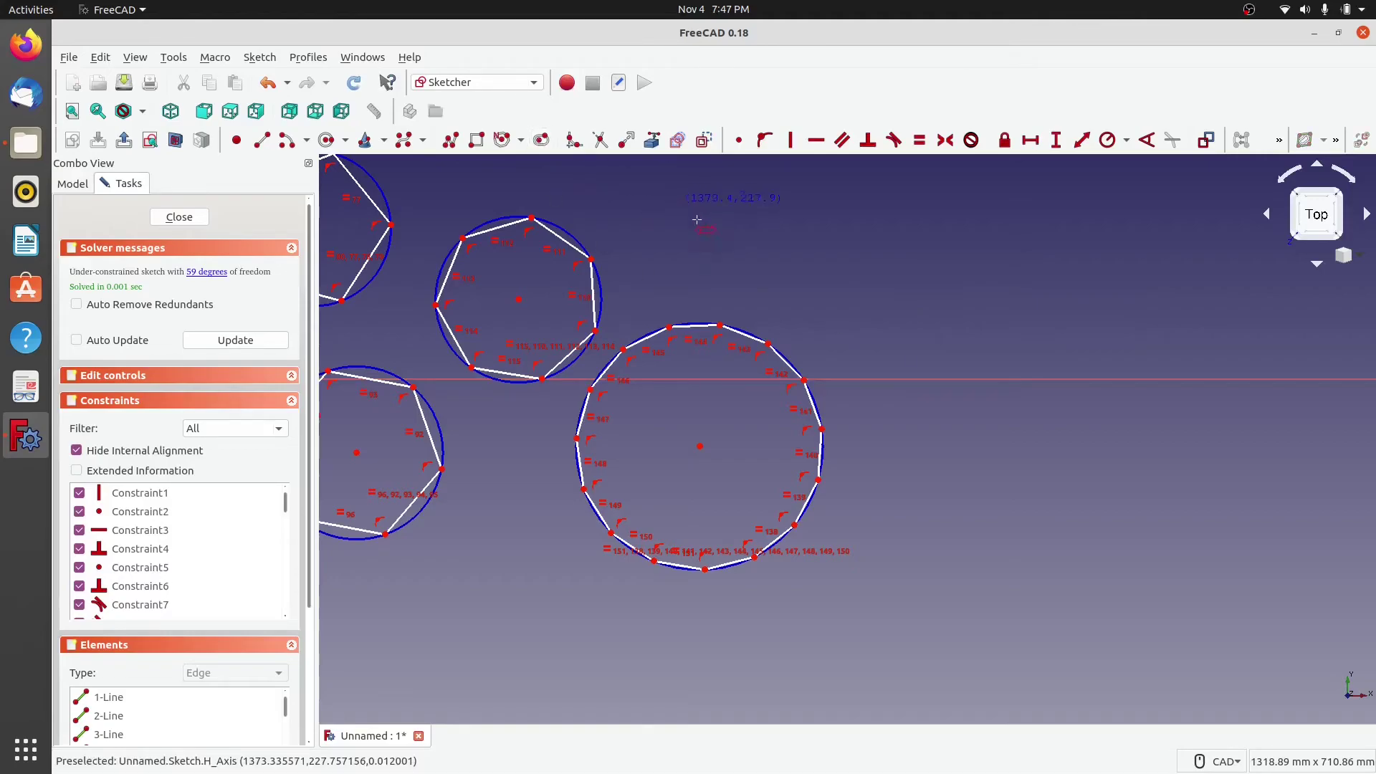
left_click(935, 274)
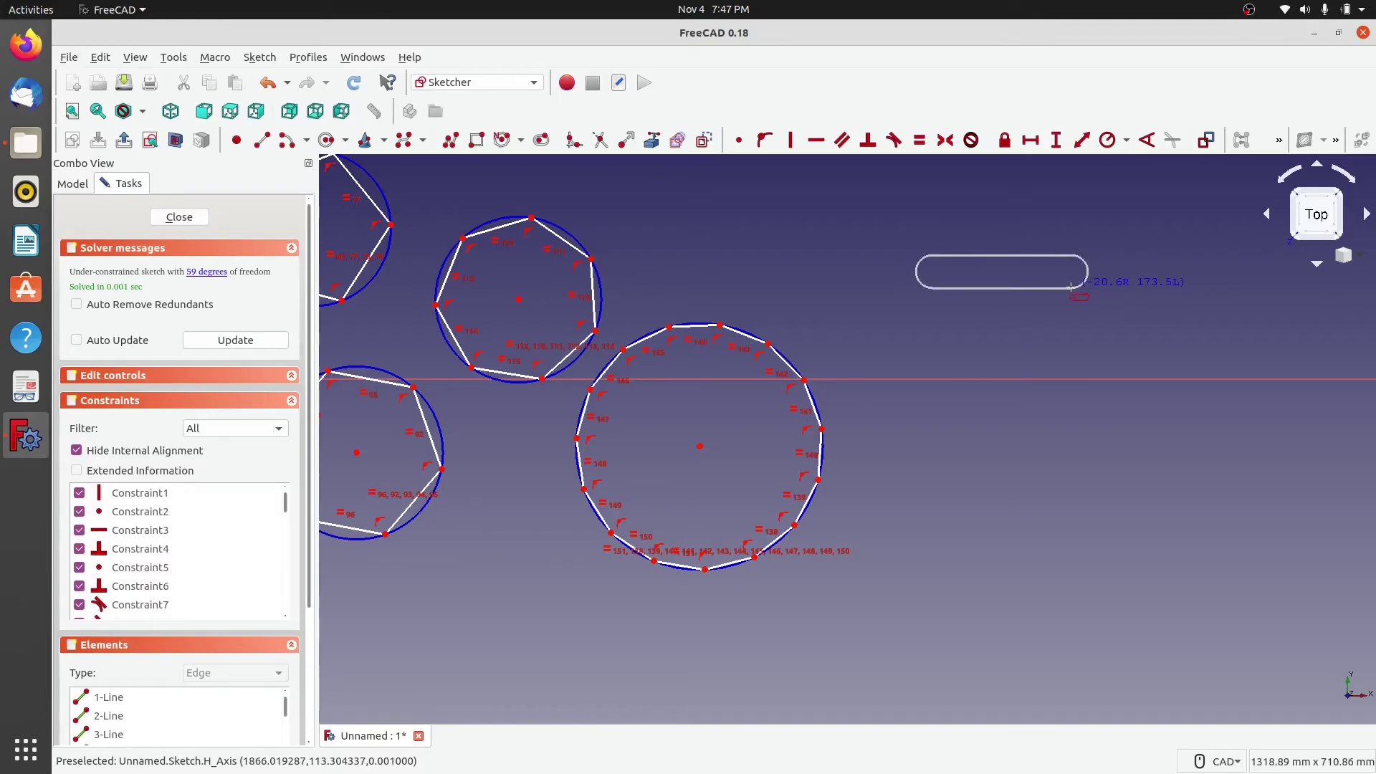
left_click(1075, 292)
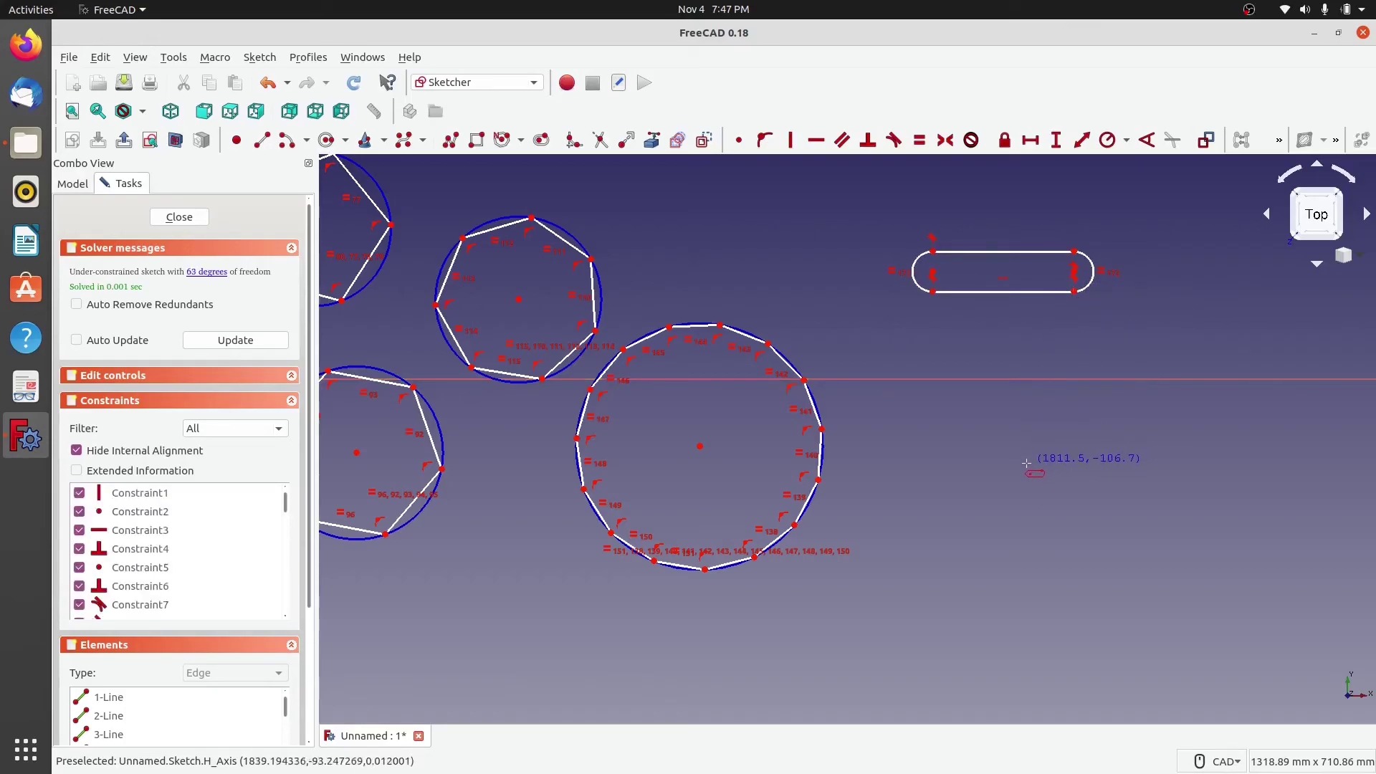
key("Escape")
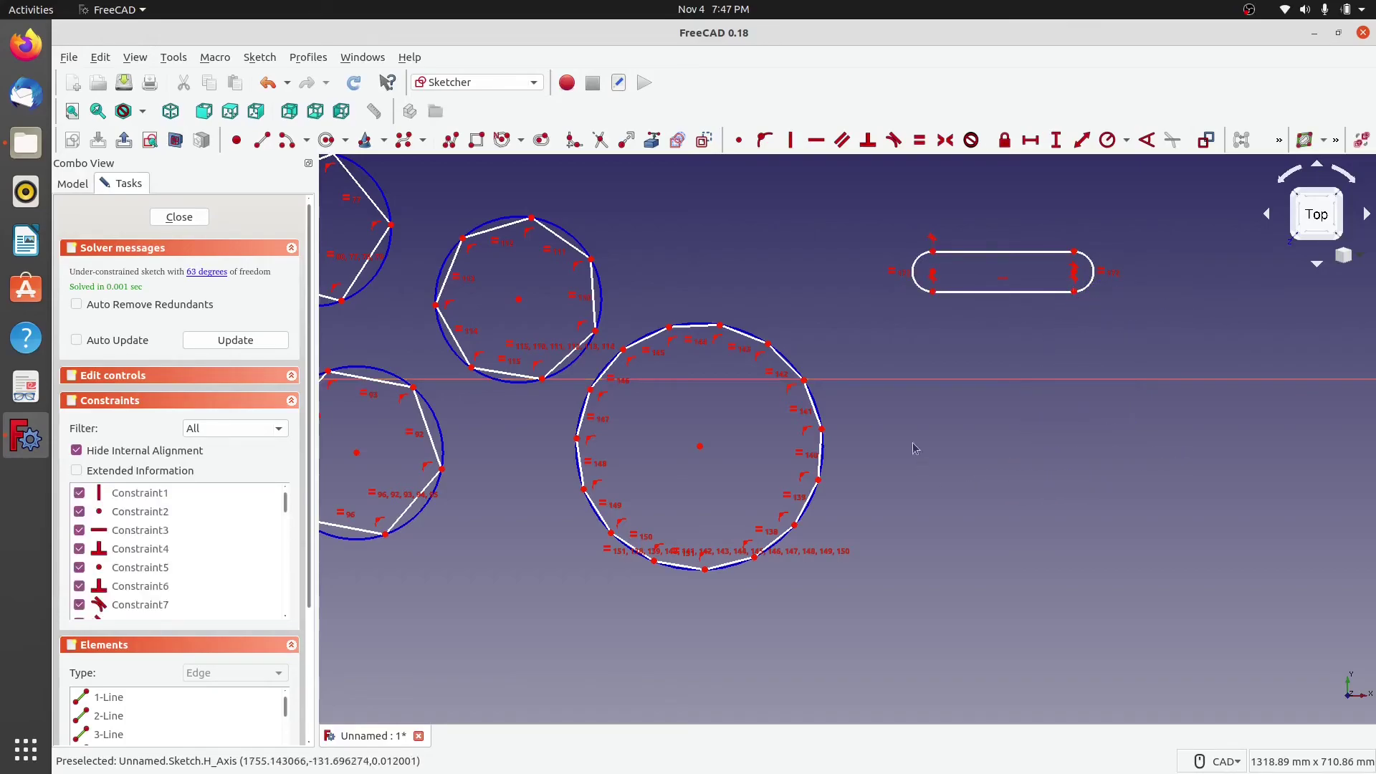
left_click(933, 273)
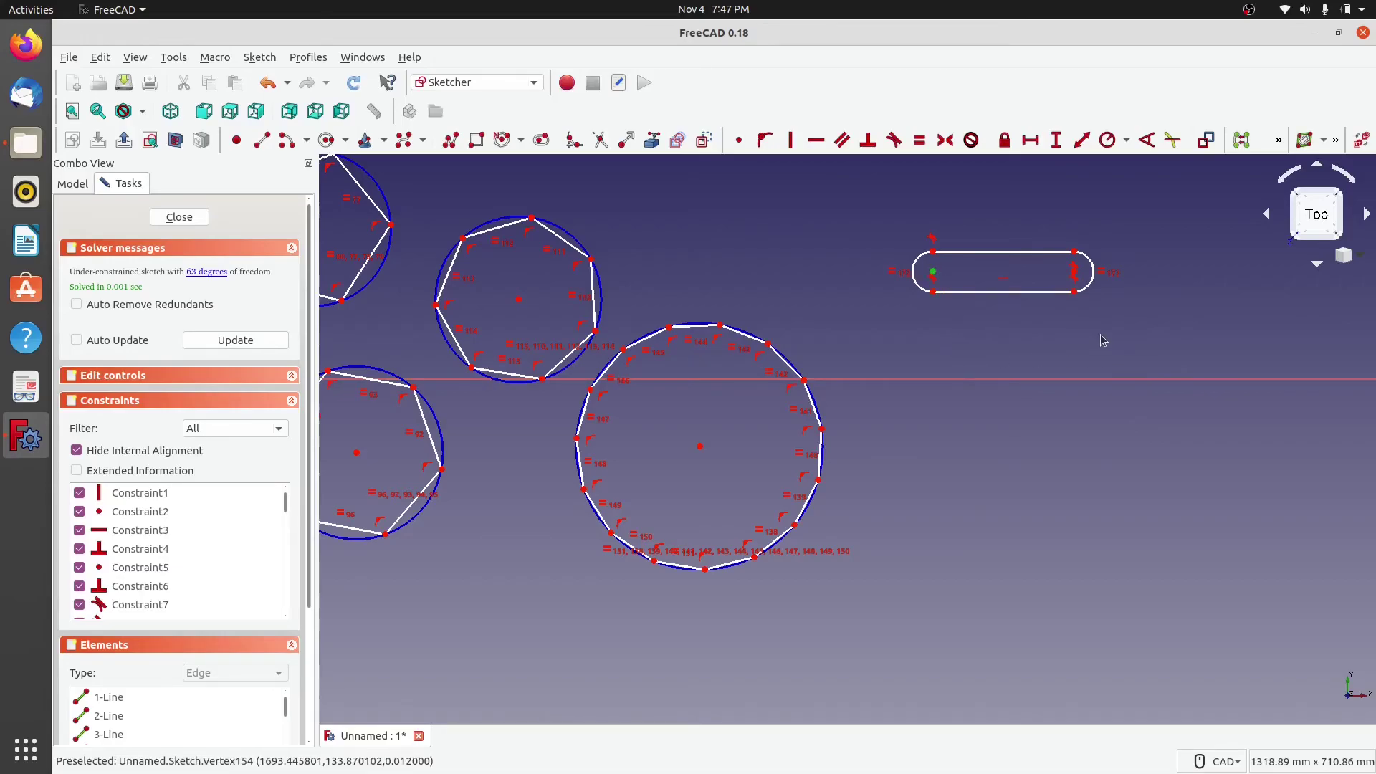
left_click(1074, 291)
Step: Draw a larger, wider horizontal slot below the narrow one, spanning the horizontal axis
left_click(541, 139)
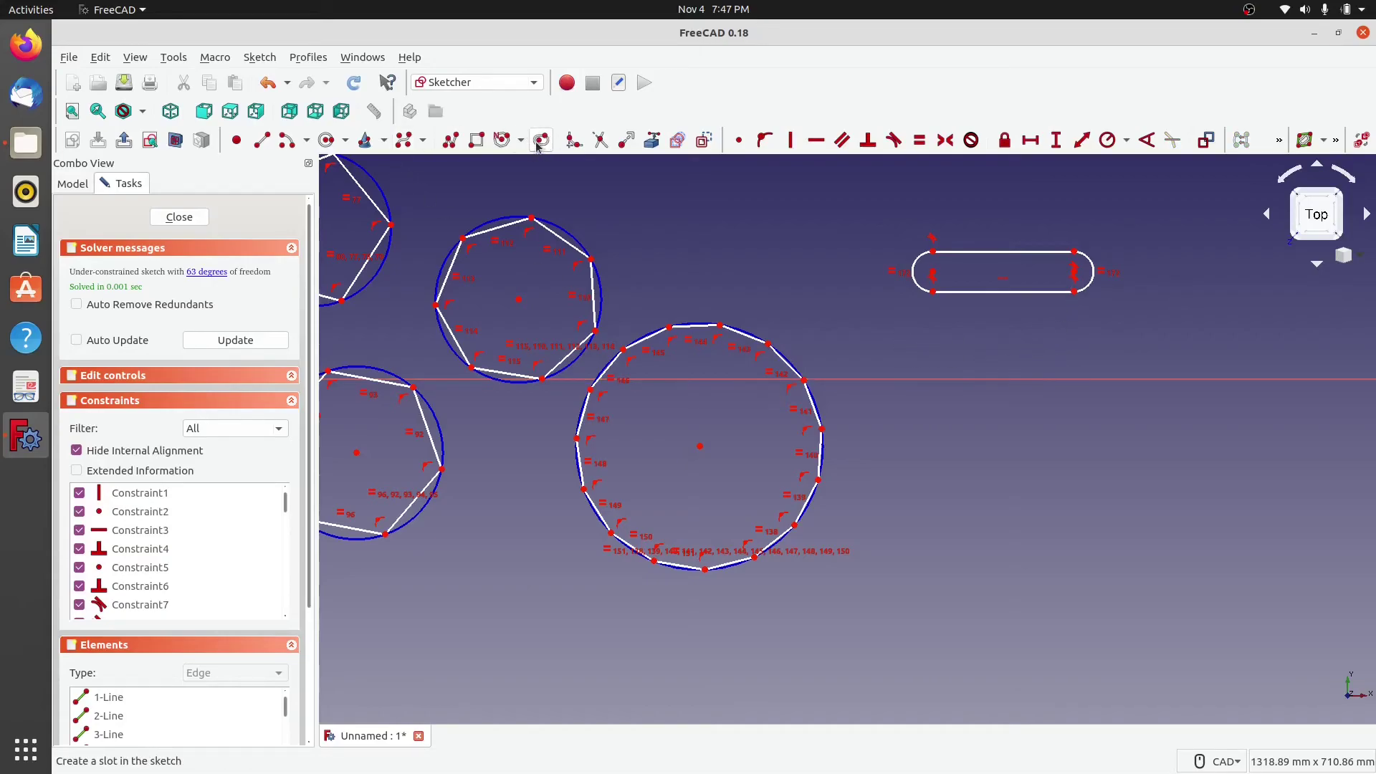
left_click(980, 456)
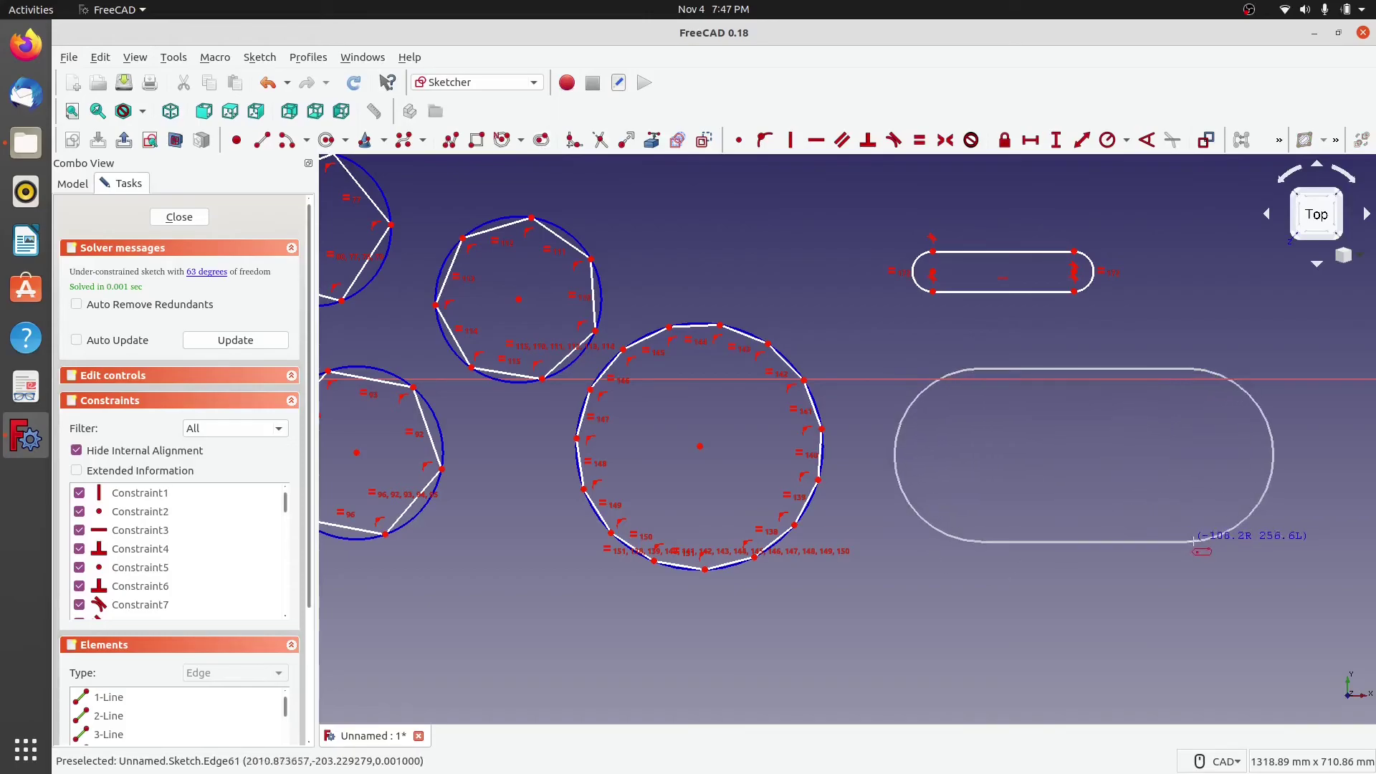
left_click(1207, 548)
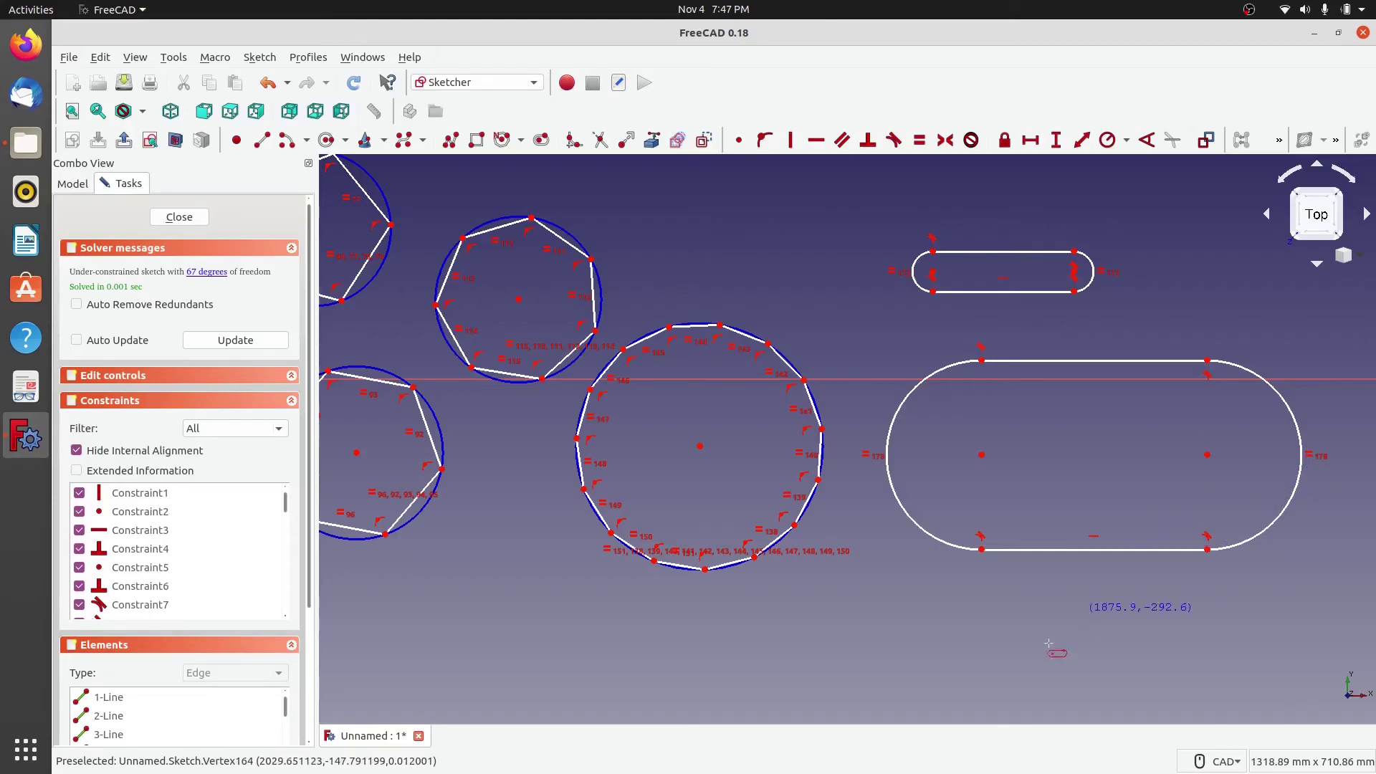
right_click(944, 617)
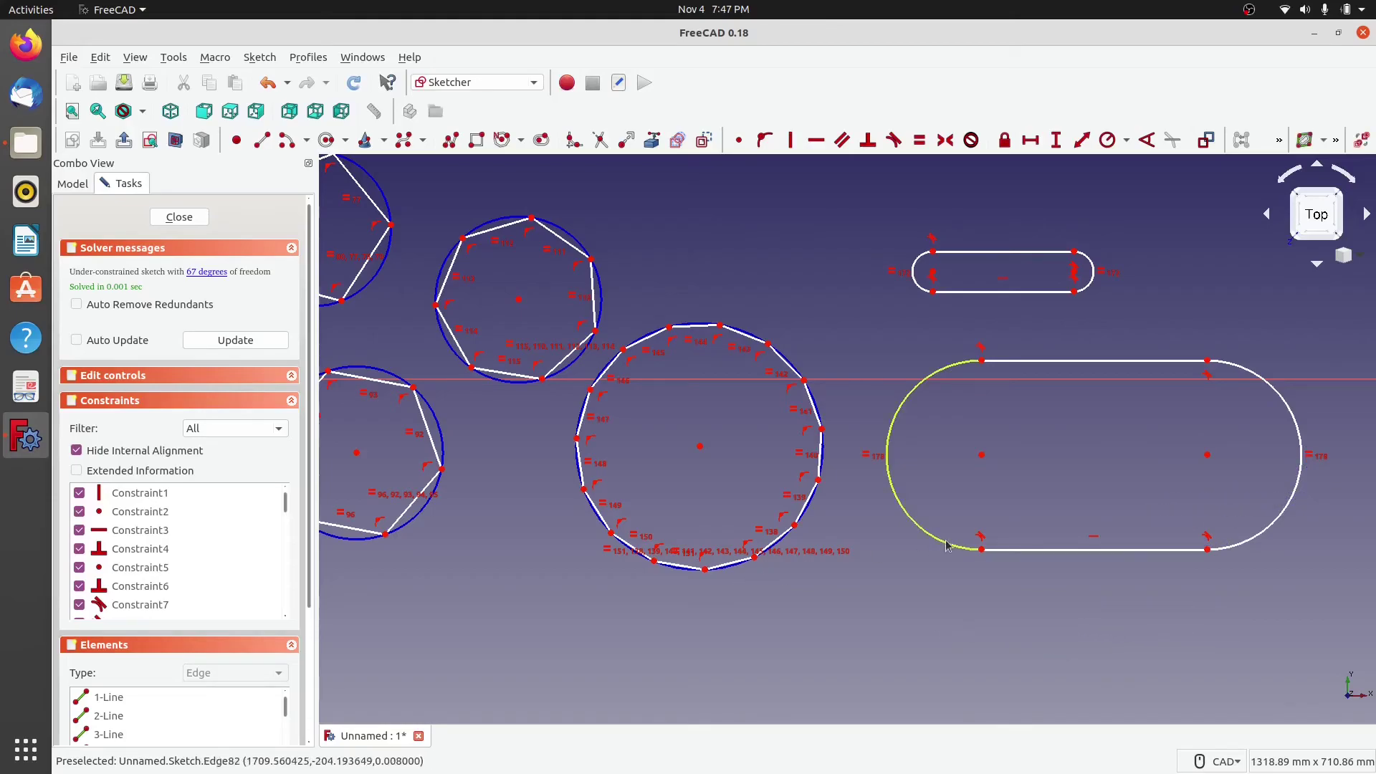
Step: Review all the sketched shapes, from the closed profile at the origin across the rectangles and polygons to the slots
scroll(945, 519, "down", 8)
scroll(744, 569, "up", 2)
scroll(744, 570, "up", 4)
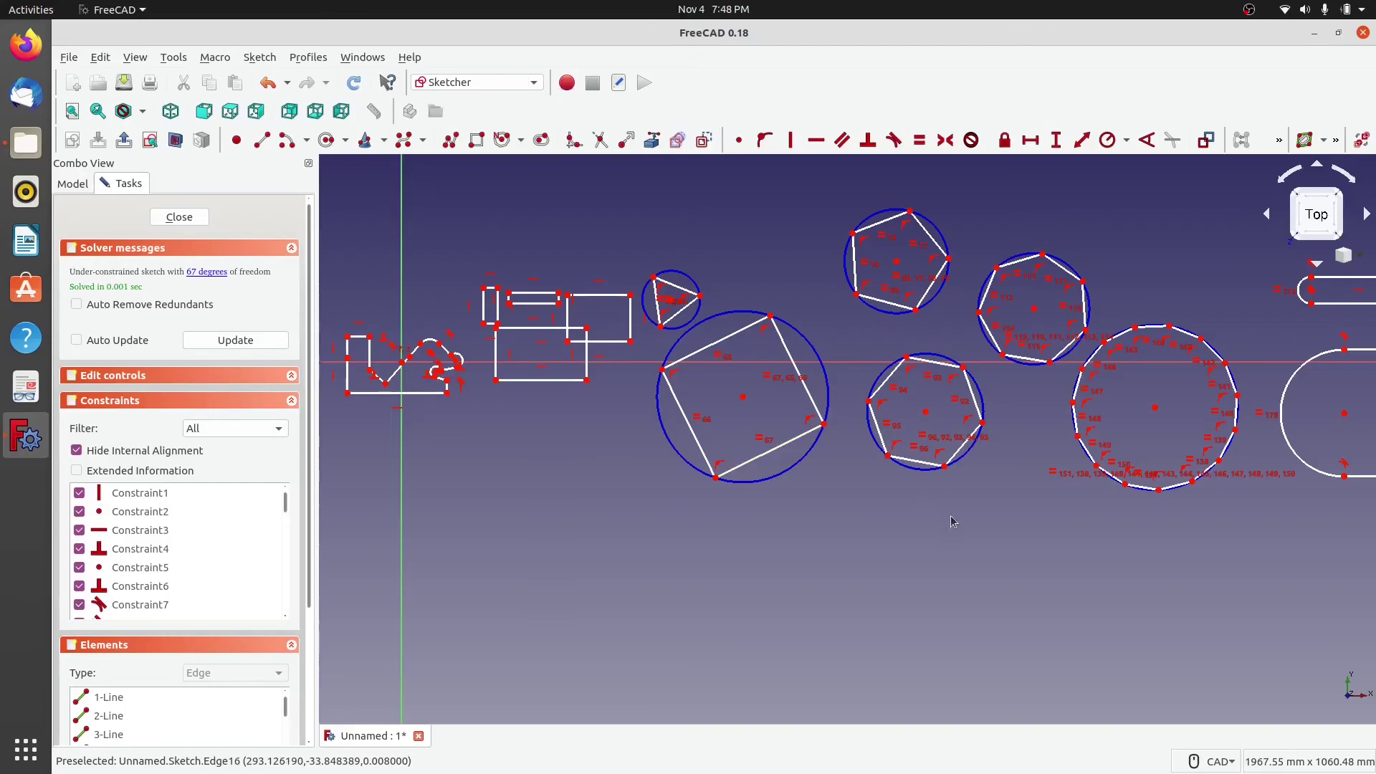
mouse_move(949, 523)
middle_mouse_down()
mouse_move(780, 540)
mouse_move(736, 525)
middle_mouse_up()
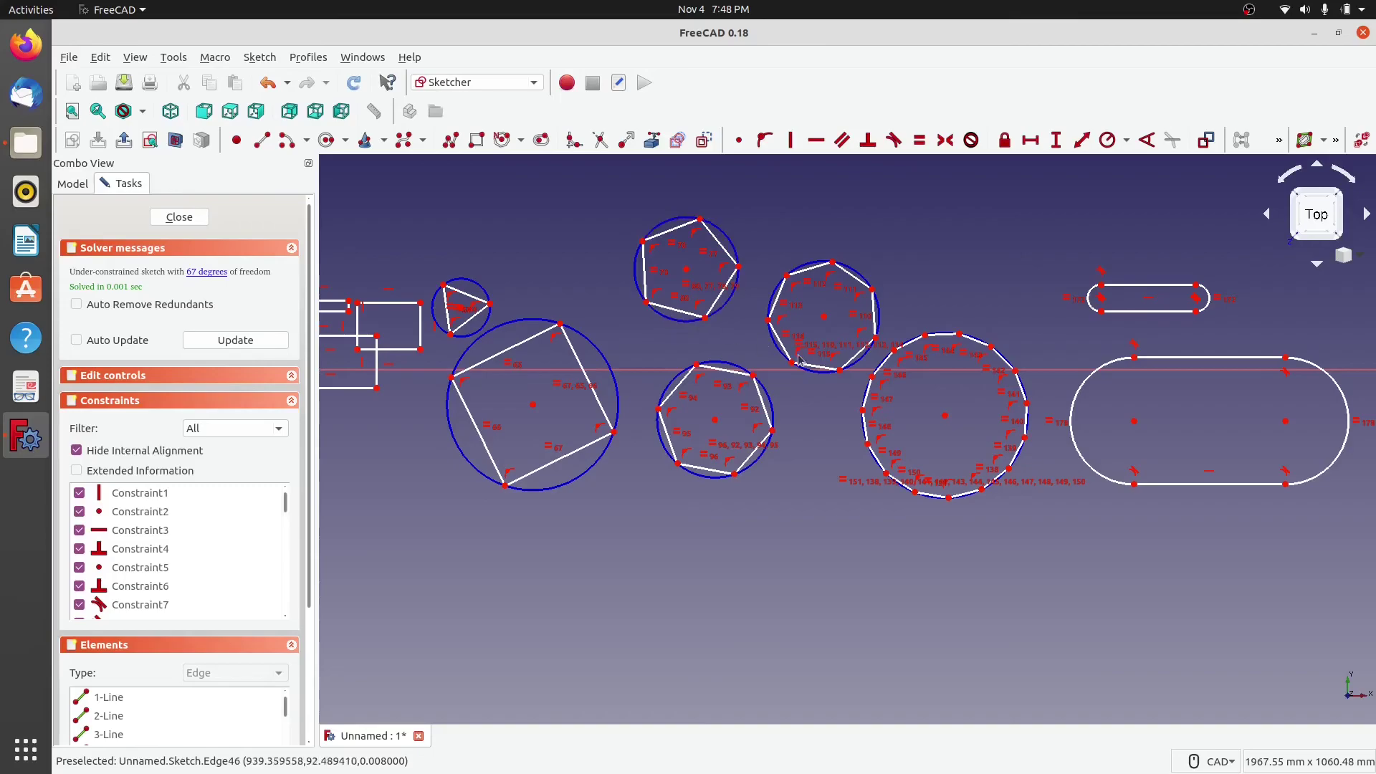
middle_click_drag(1039, 433, 620, 446)
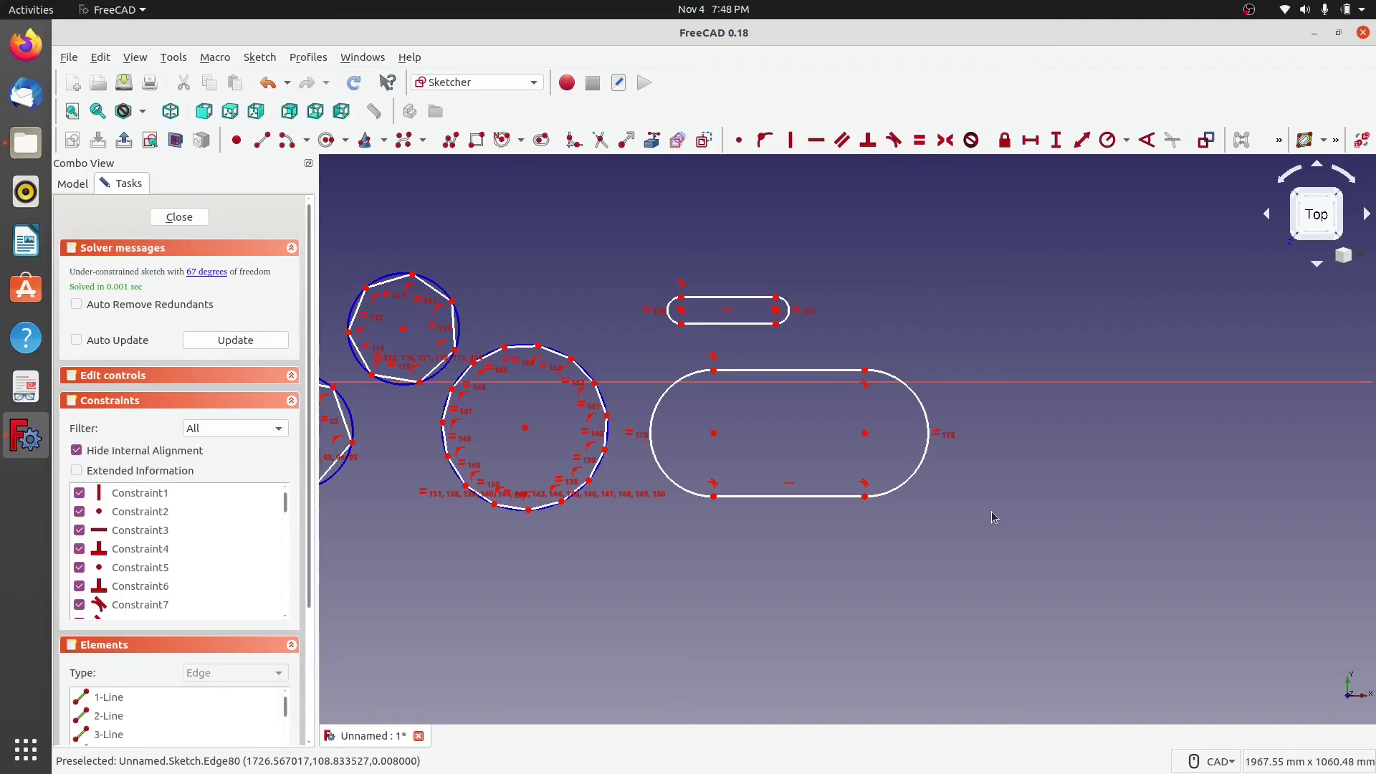
middle_click_drag(580, 544, 971, 522)
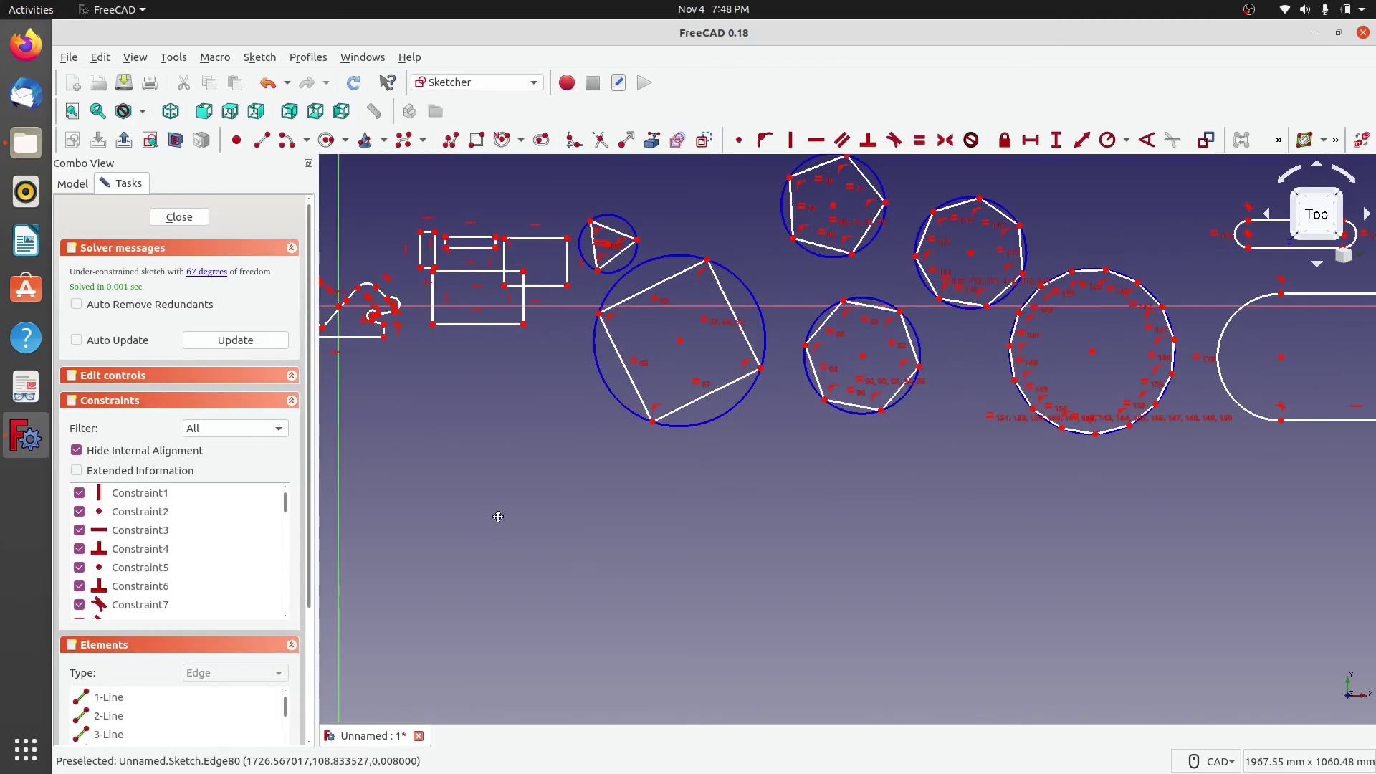
middle_click_drag(497, 513, 725, 551)
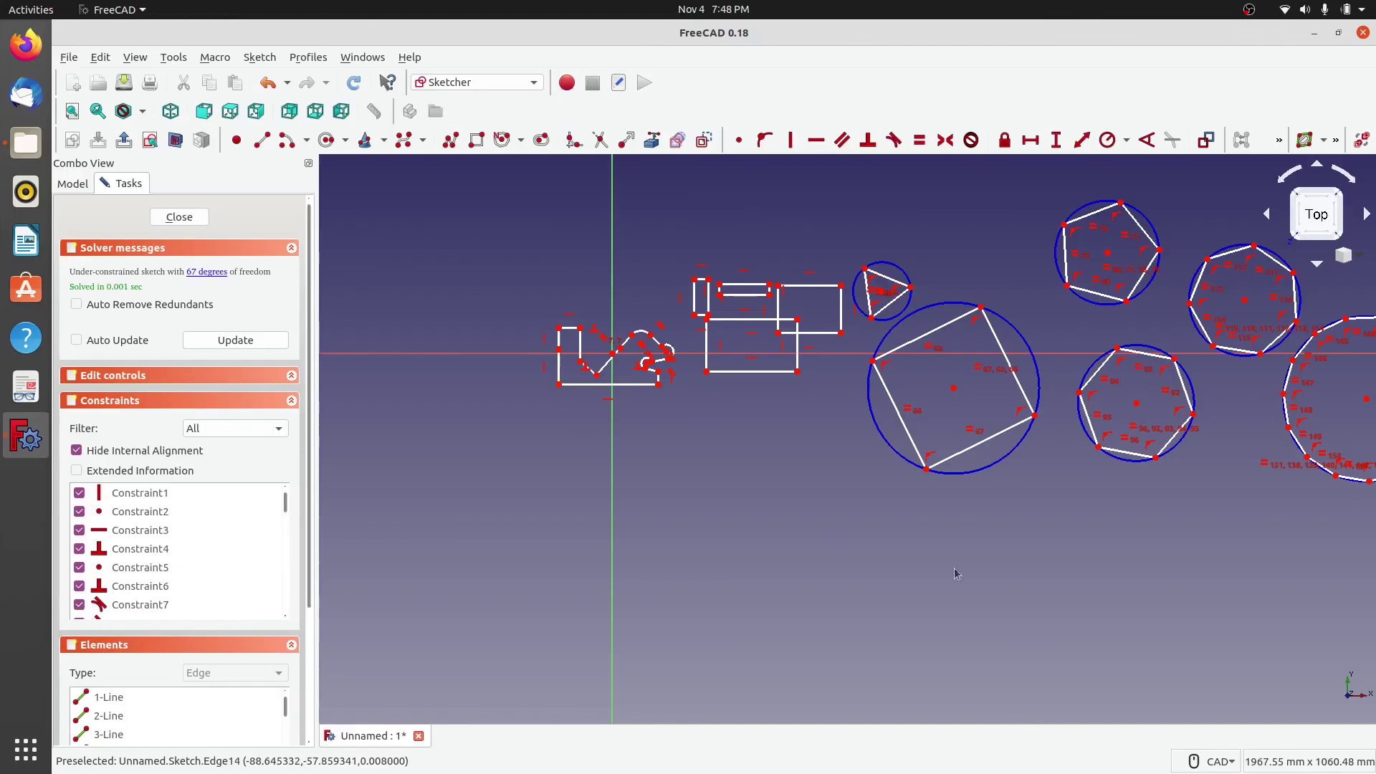
middle_click_drag(1233, 586, 1058, 586)
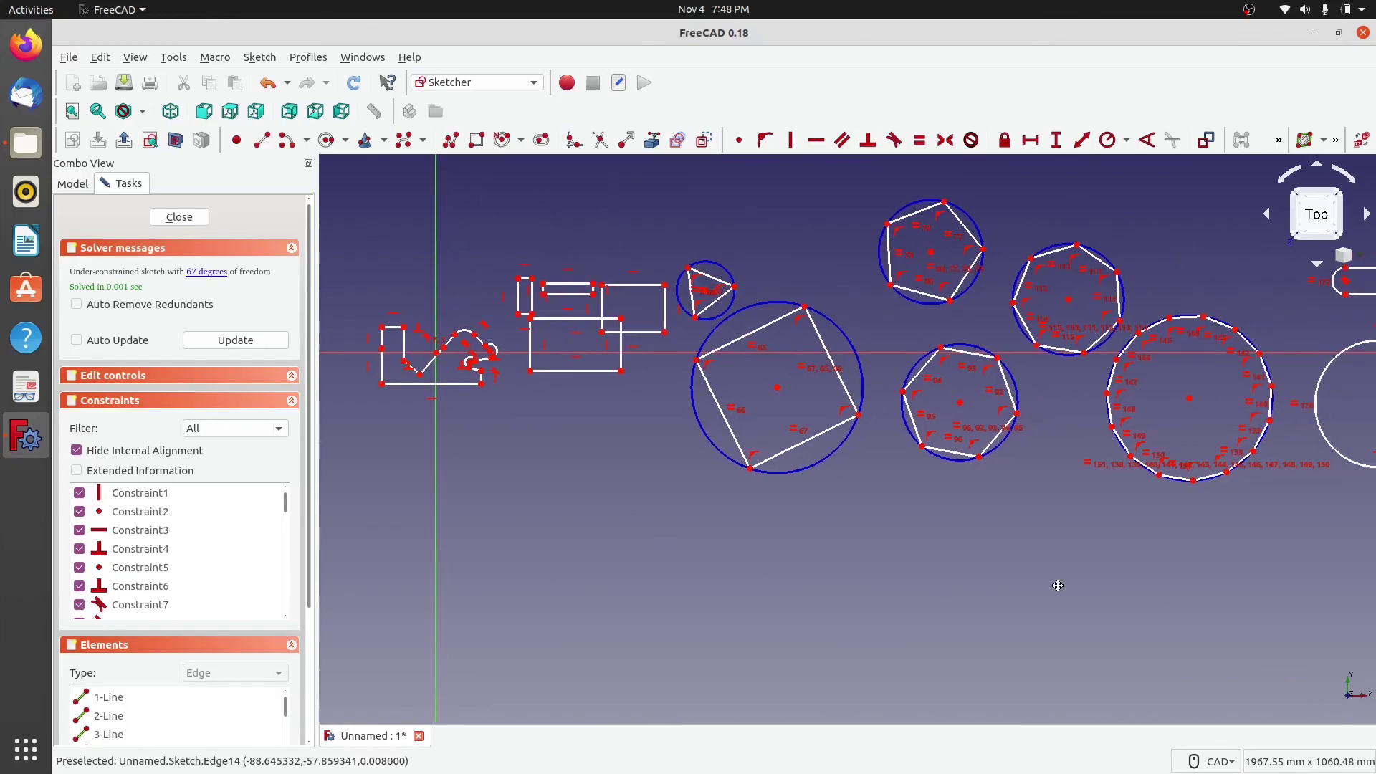